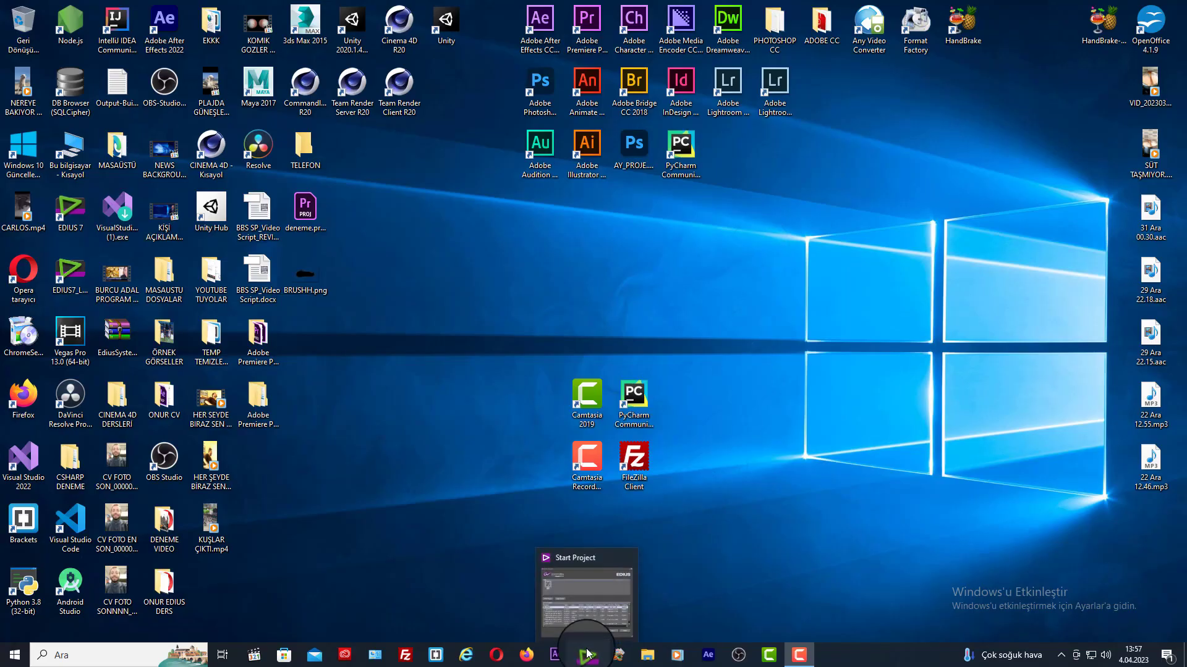
- Start a new EDIUS project with the HD 1920x1080 59.94i 16:9 8bit preset
left_click(586, 599)
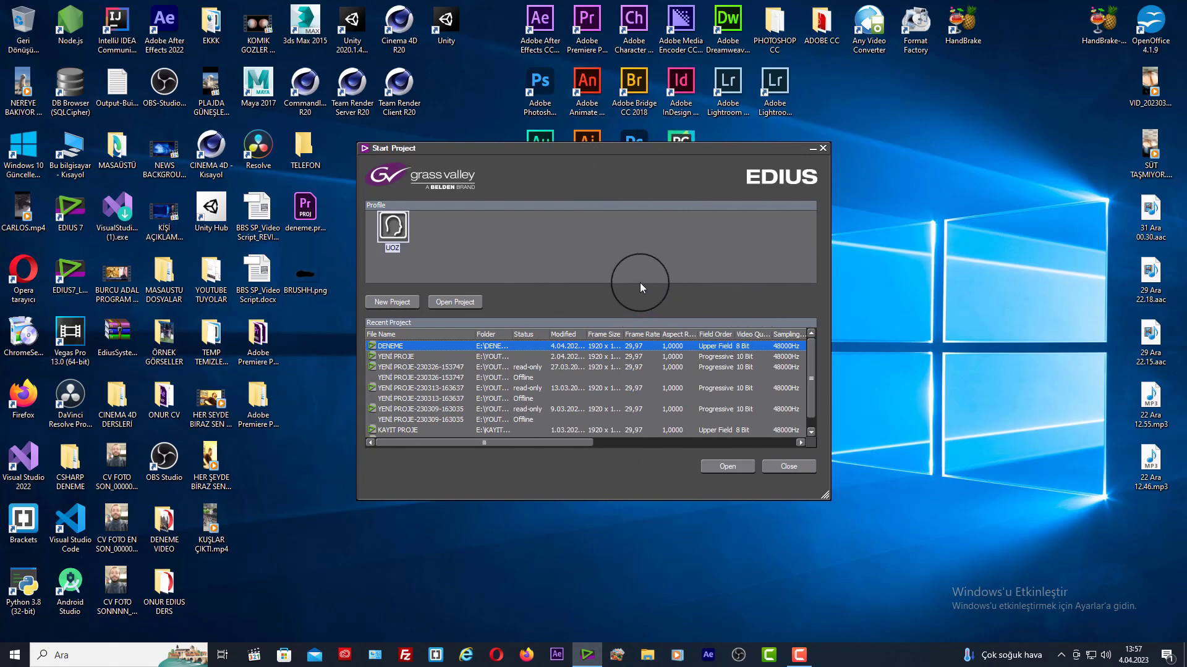
left_click(410, 307)
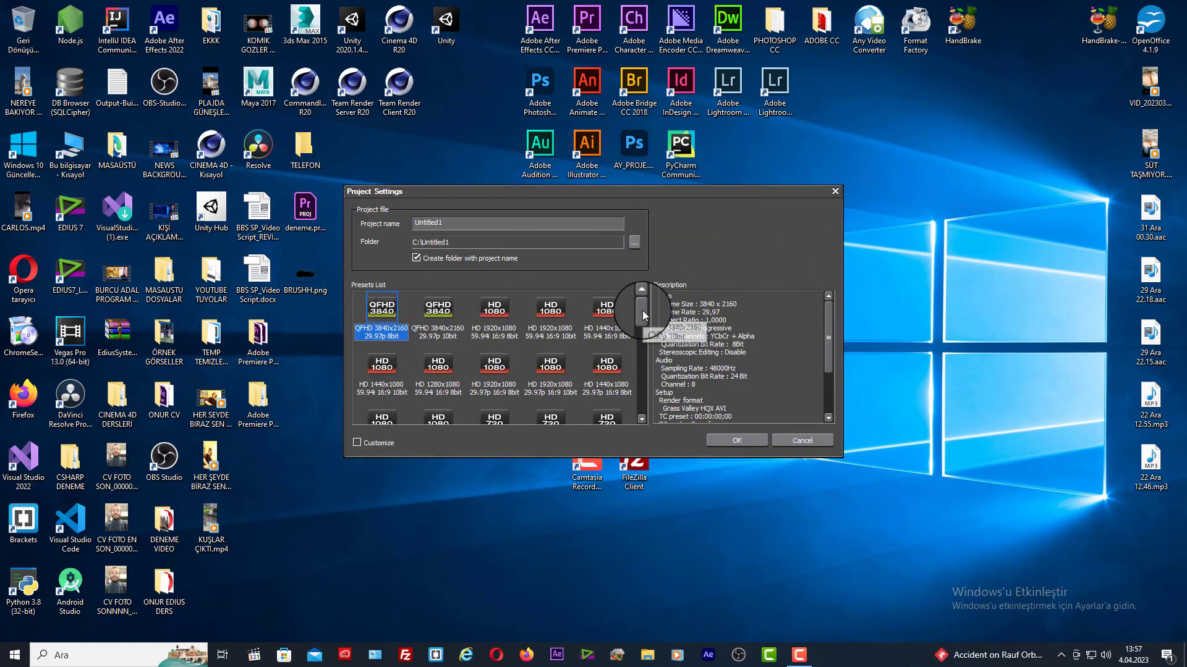
left_click_drag(643, 315, 606, 288)
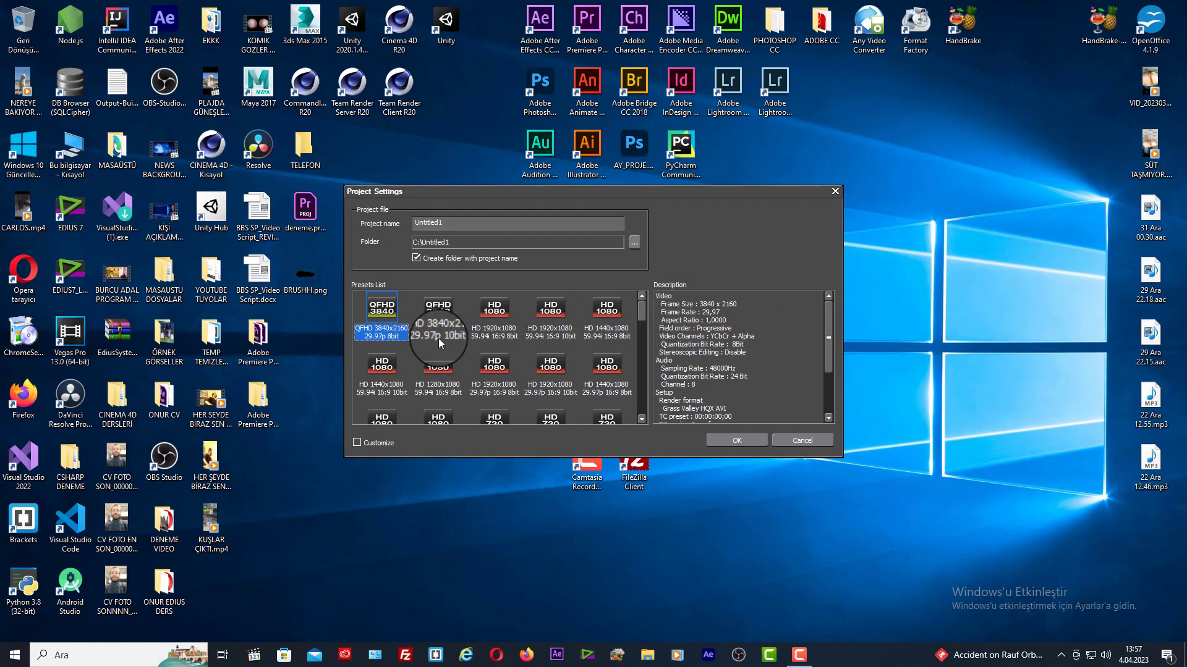
left_click(498, 327)
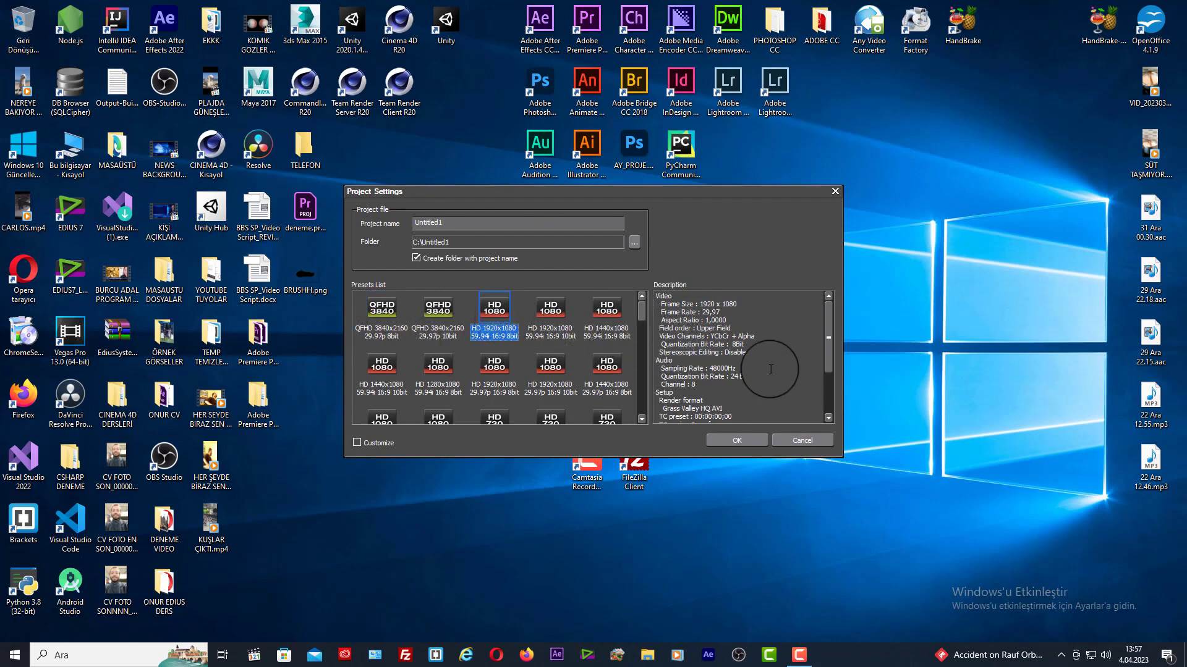
left_click_drag(828, 335, 829, 261)
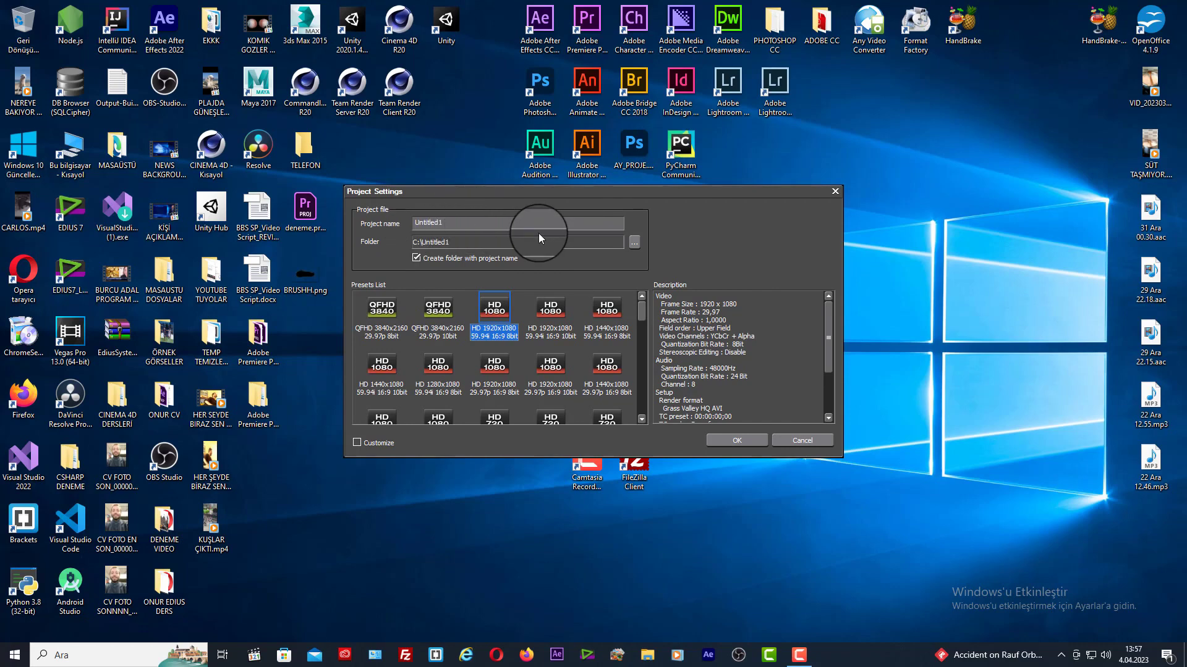
left_click(450, 224)
type("1")
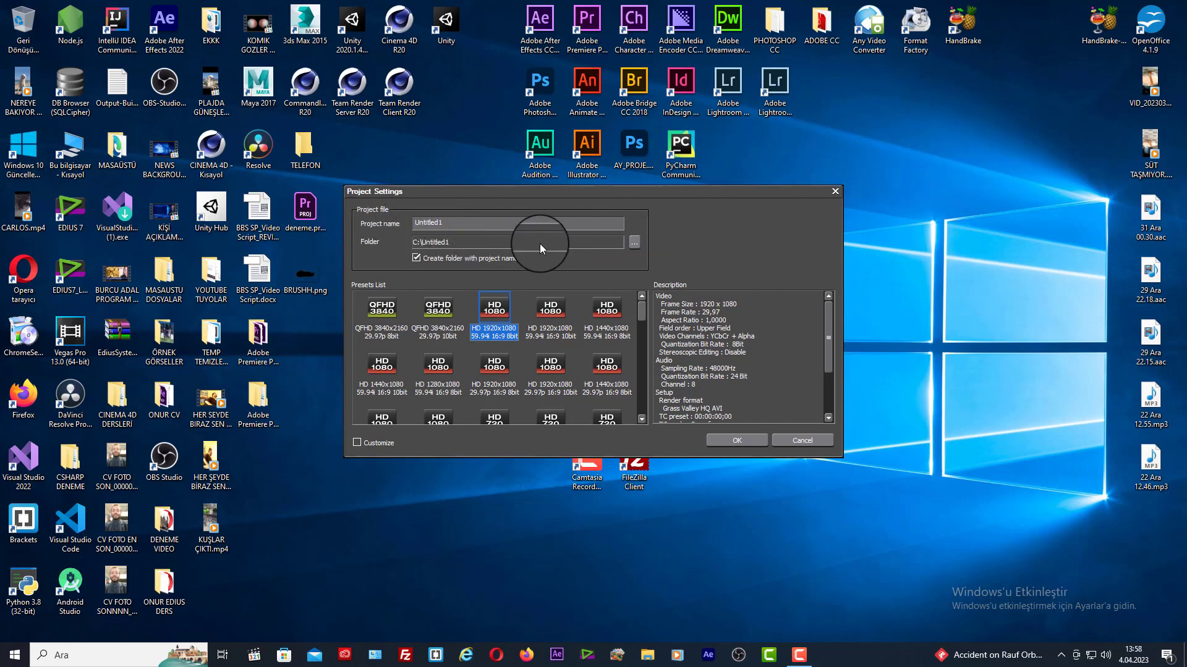
left_click(416, 259)
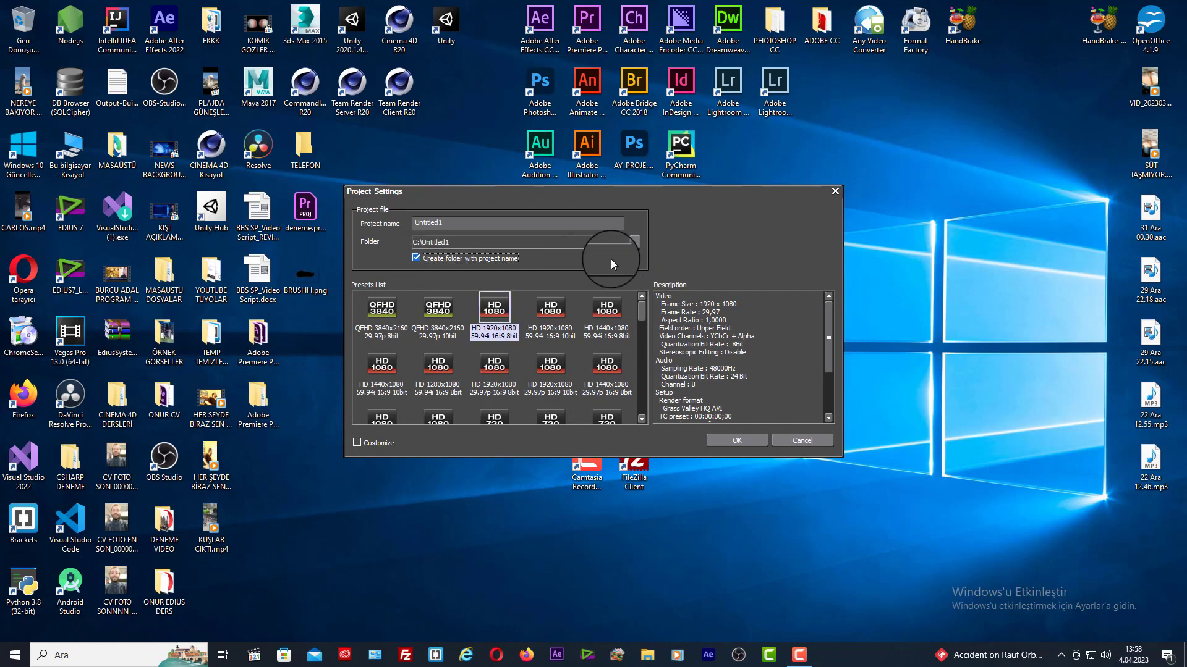
left_click(416, 262)
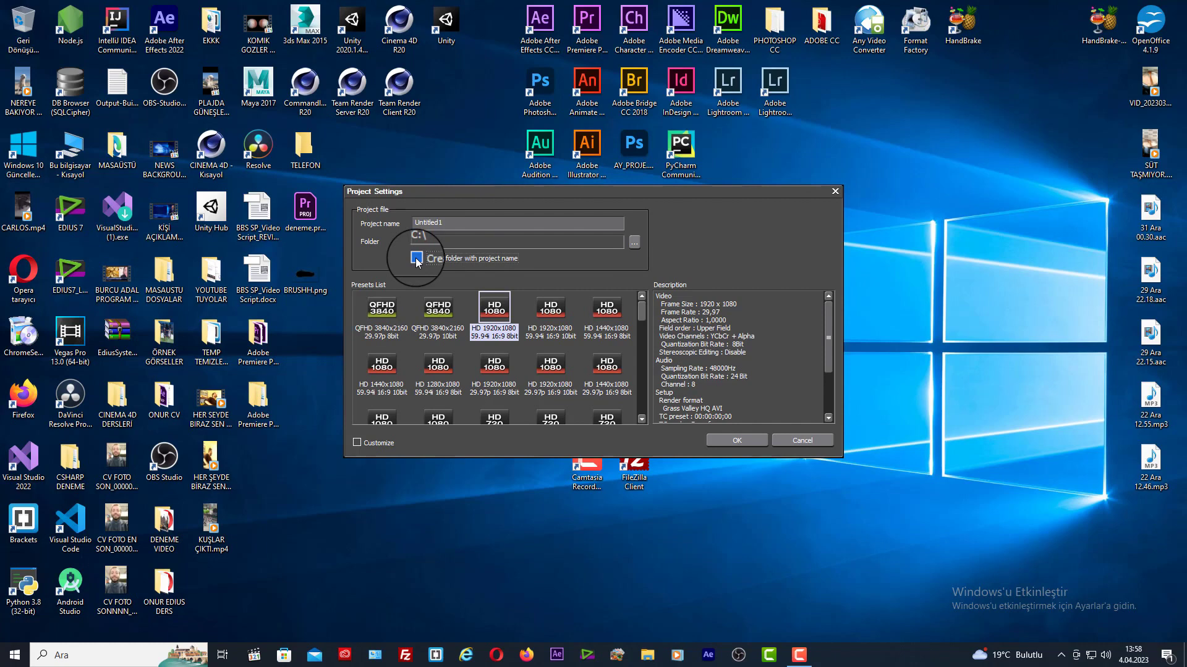
left_click(417, 258)
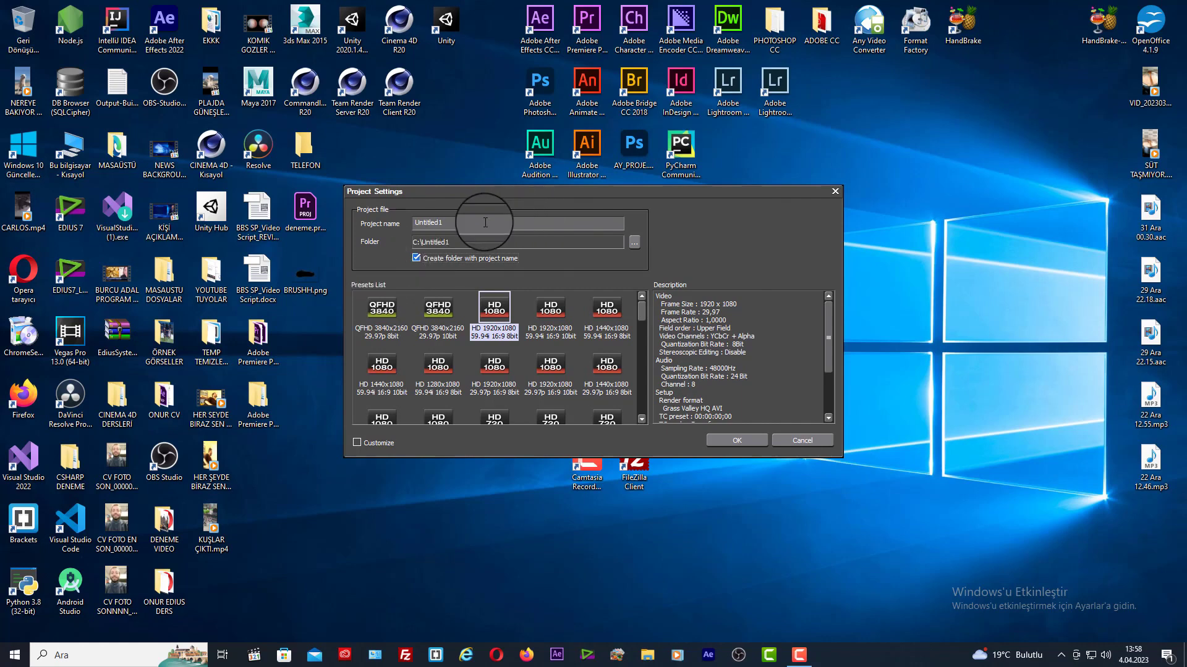
- Create the project under the name EDIUS DERS 1 ARAYUZ, with its folder on the DATA (E:) drive
left_click_drag(485, 223, 363, 221)
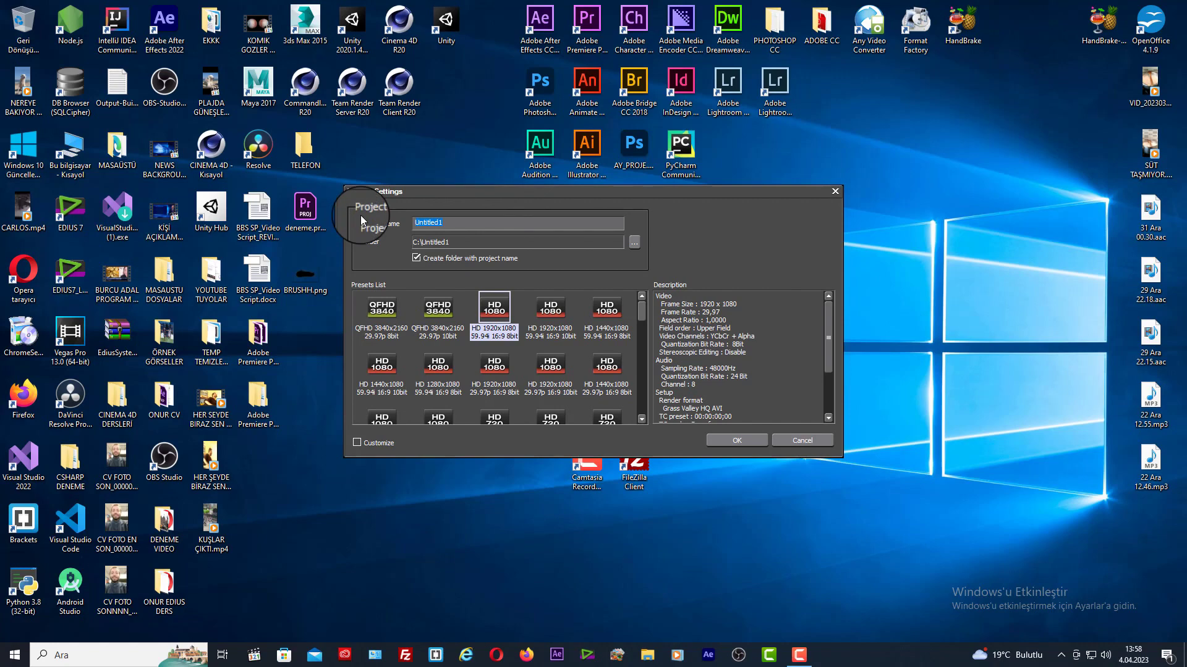
type("EDIUS DERS 1 ARAYUZ")
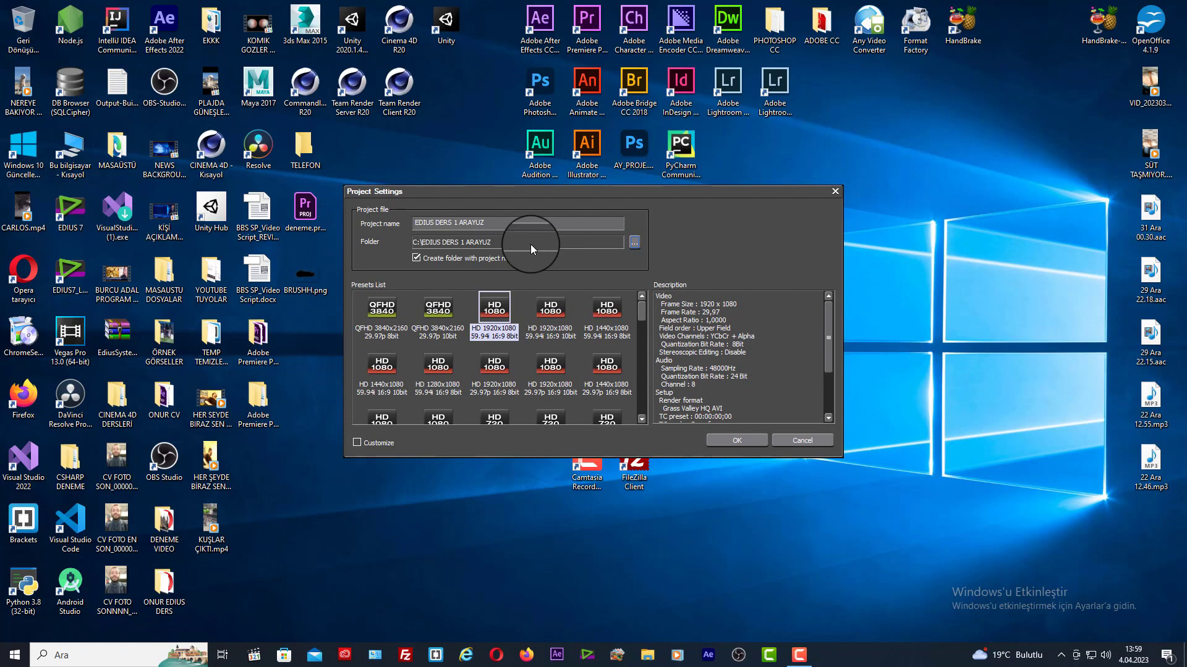
left_click(635, 245)
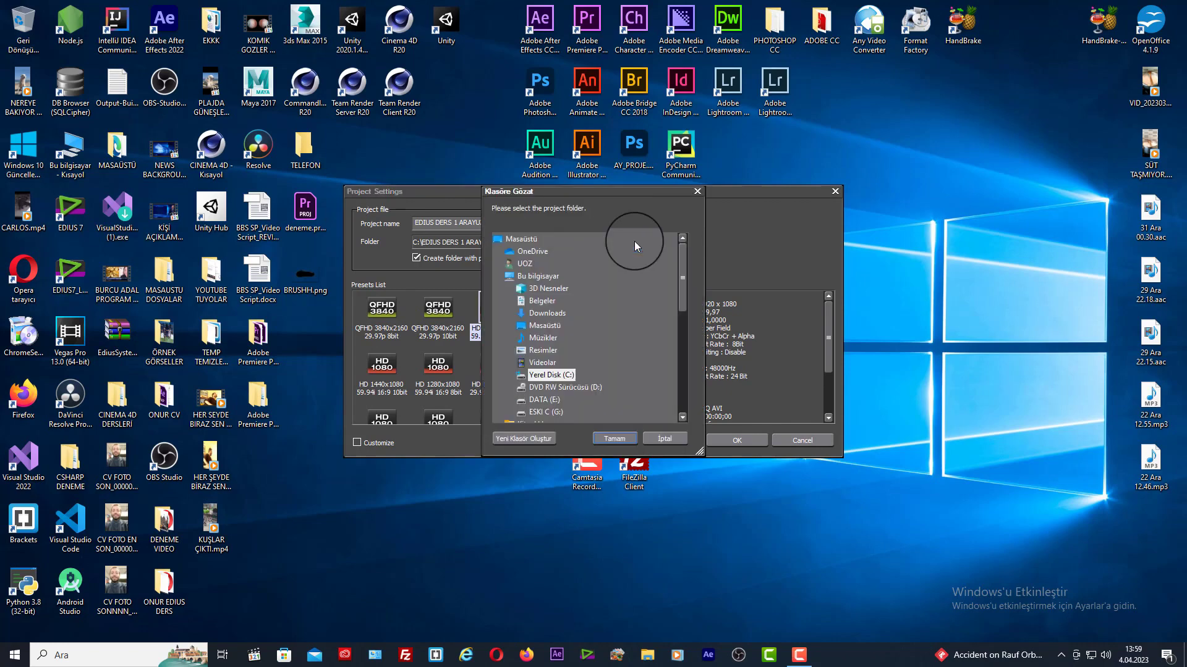
left_click(544, 277)
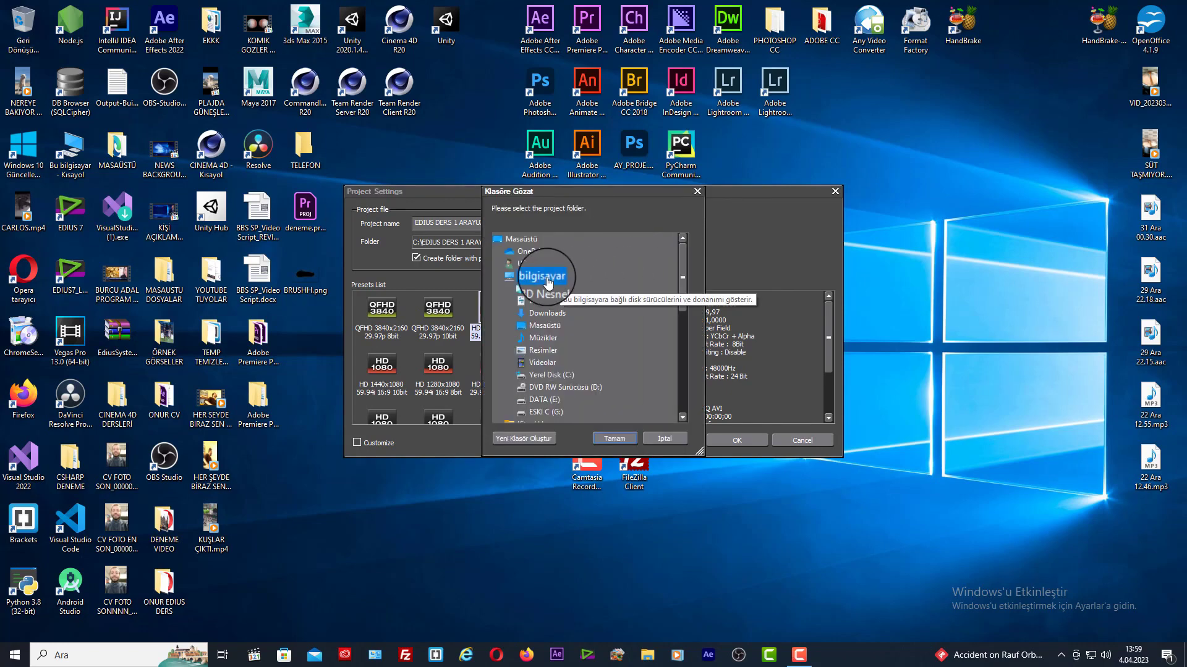
scroll(630, 357, "down", 2)
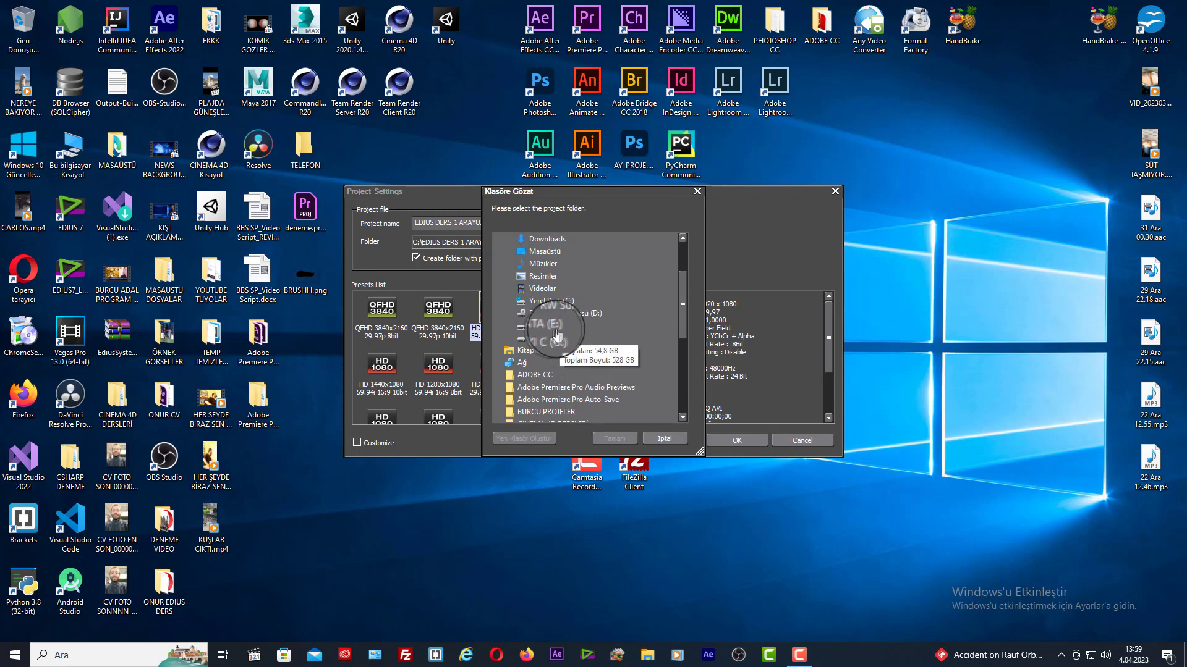
double_click(599, 325)
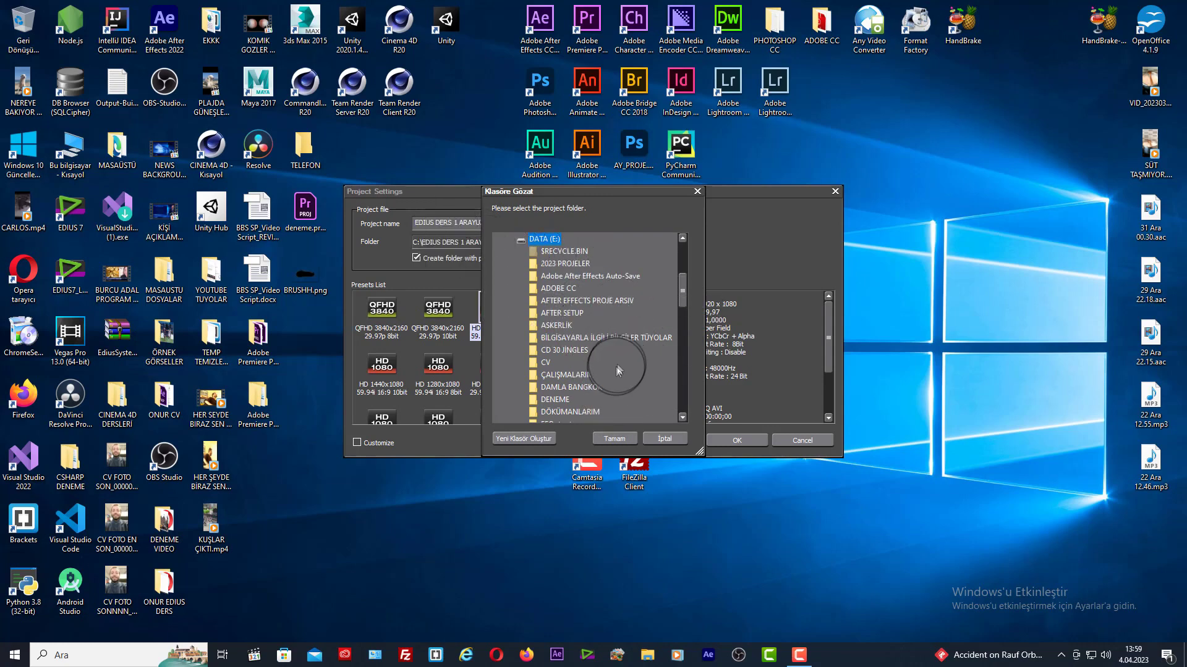
scroll(624, 380, "down", 15)
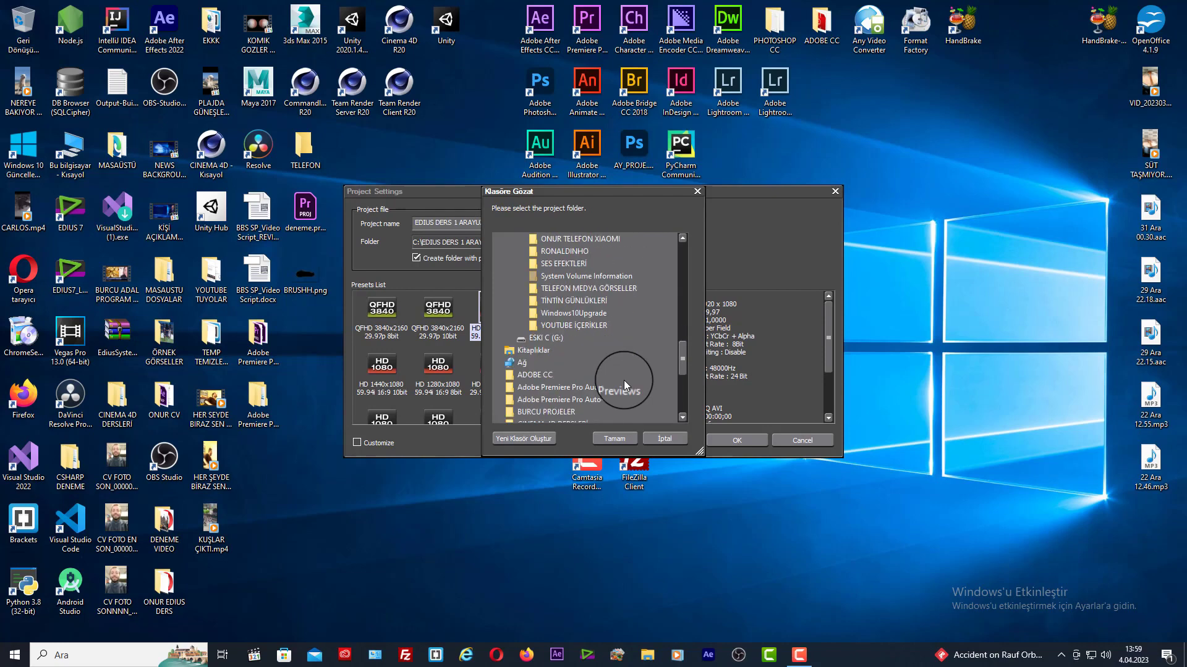
left_click(619, 438)
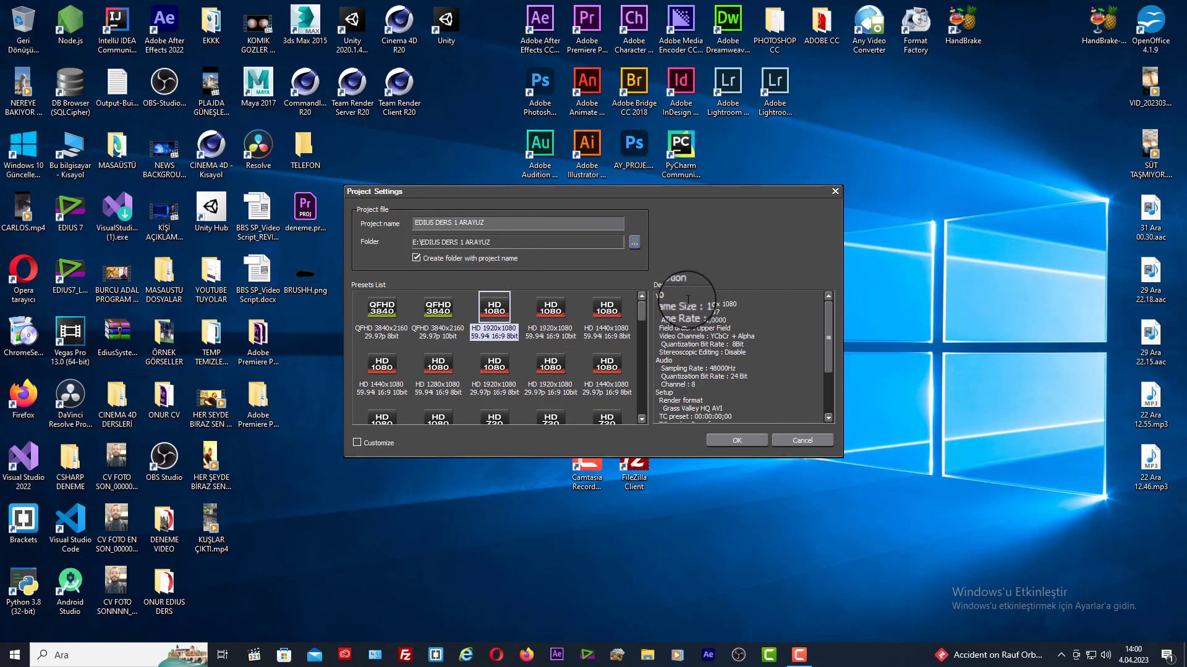
left_click(755, 438)
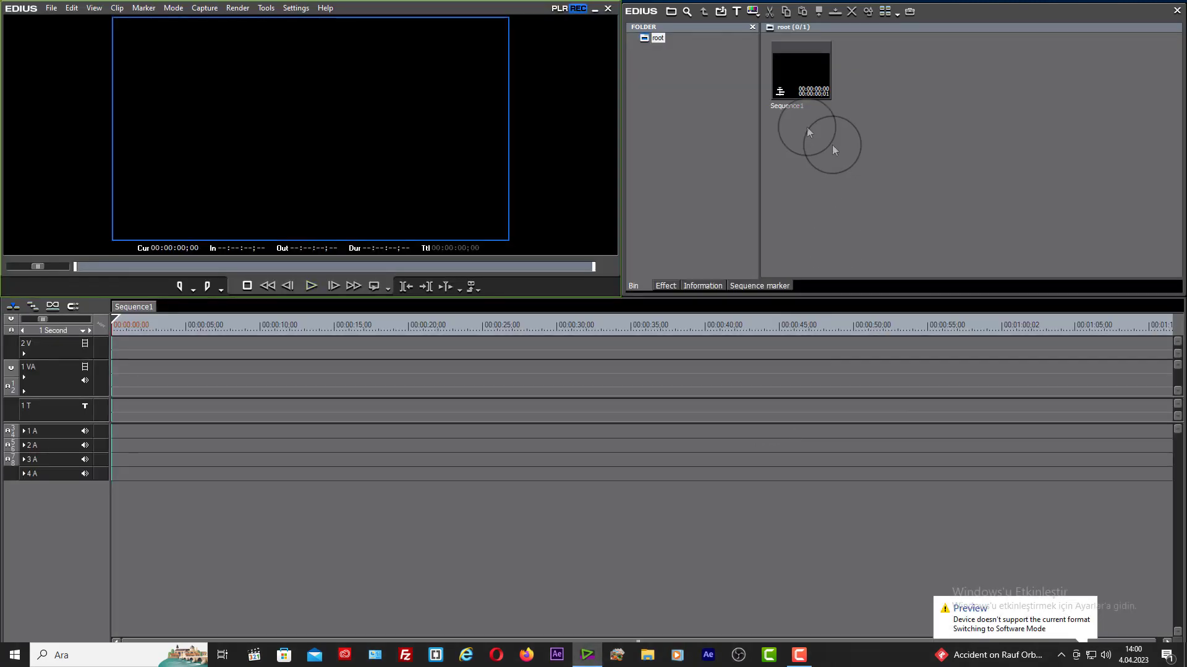
- Switch to File Explorer and check the EDIUS DERS 1 ARAYUZ project folder on the DATA (E:) drive
left_click(595, 11)
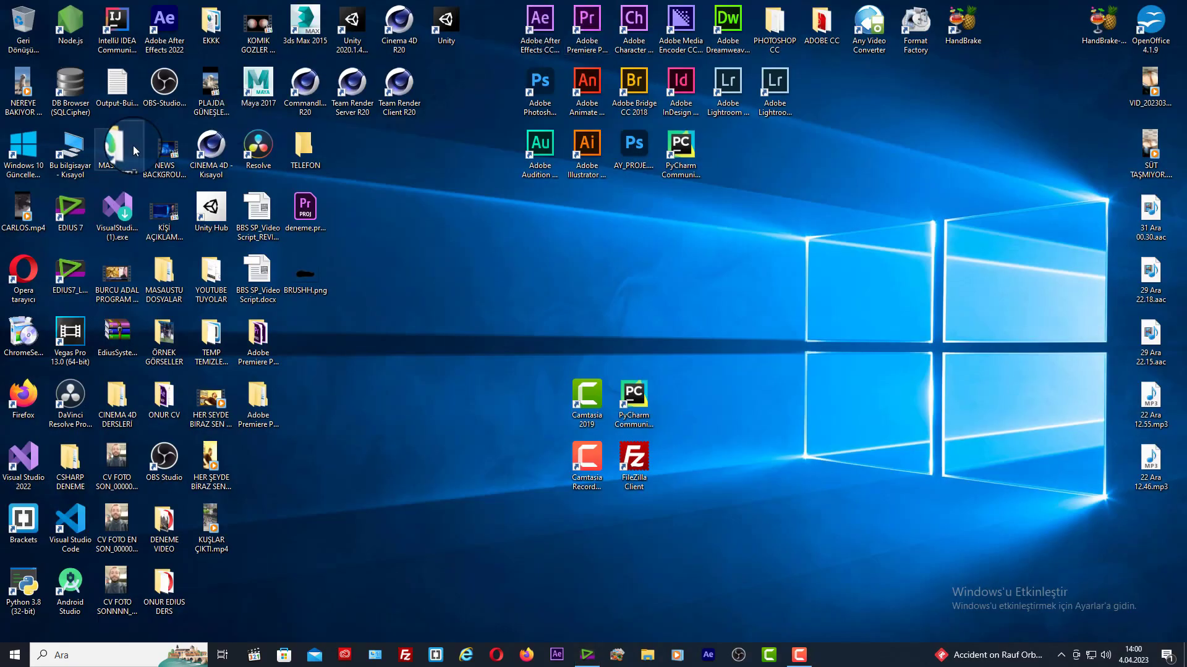
double_click(70, 167)
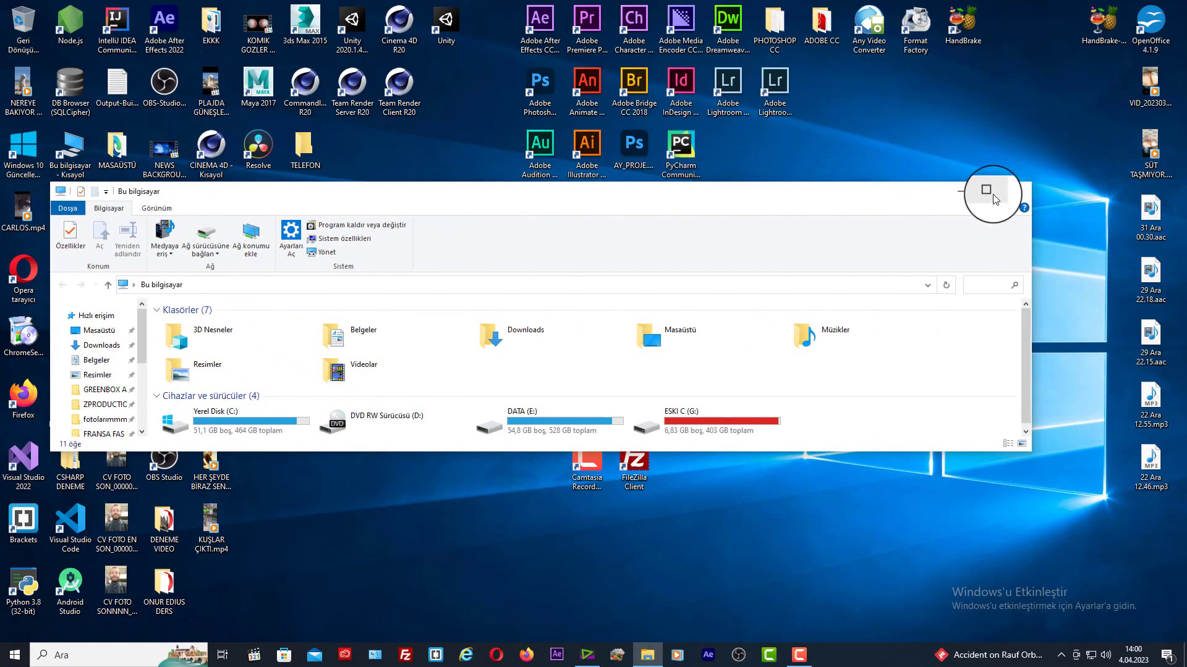
left_click(982, 190)
left_click(515, 245)
double_click(513, 241)
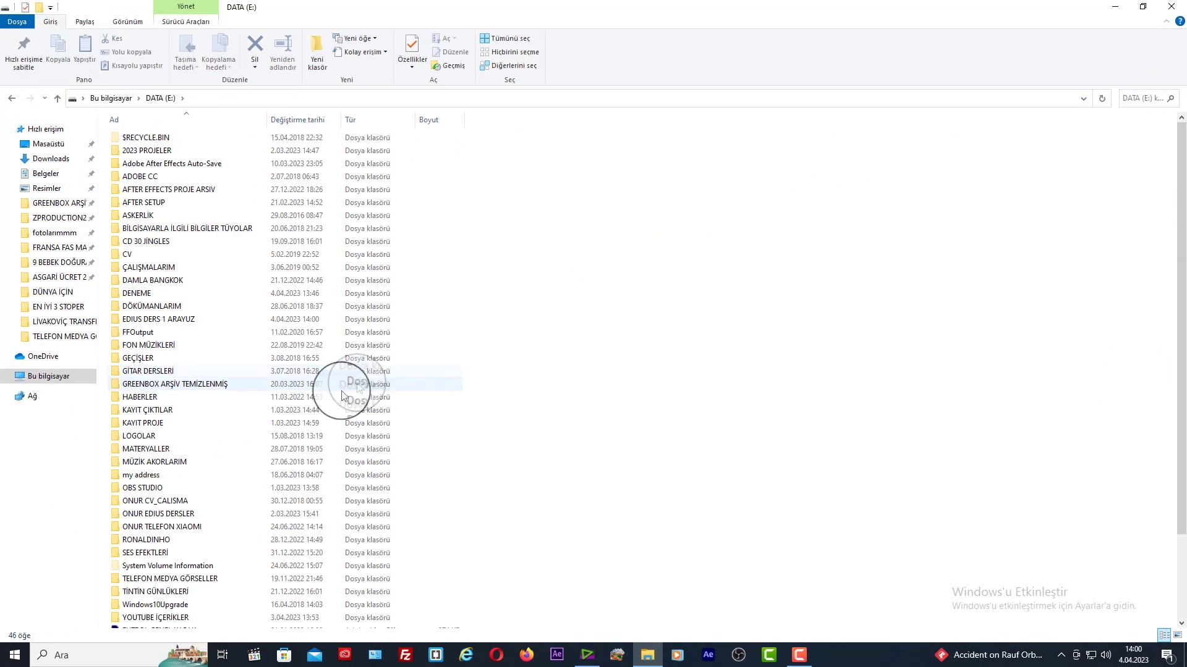
scroll(308, 417, "down", 1)
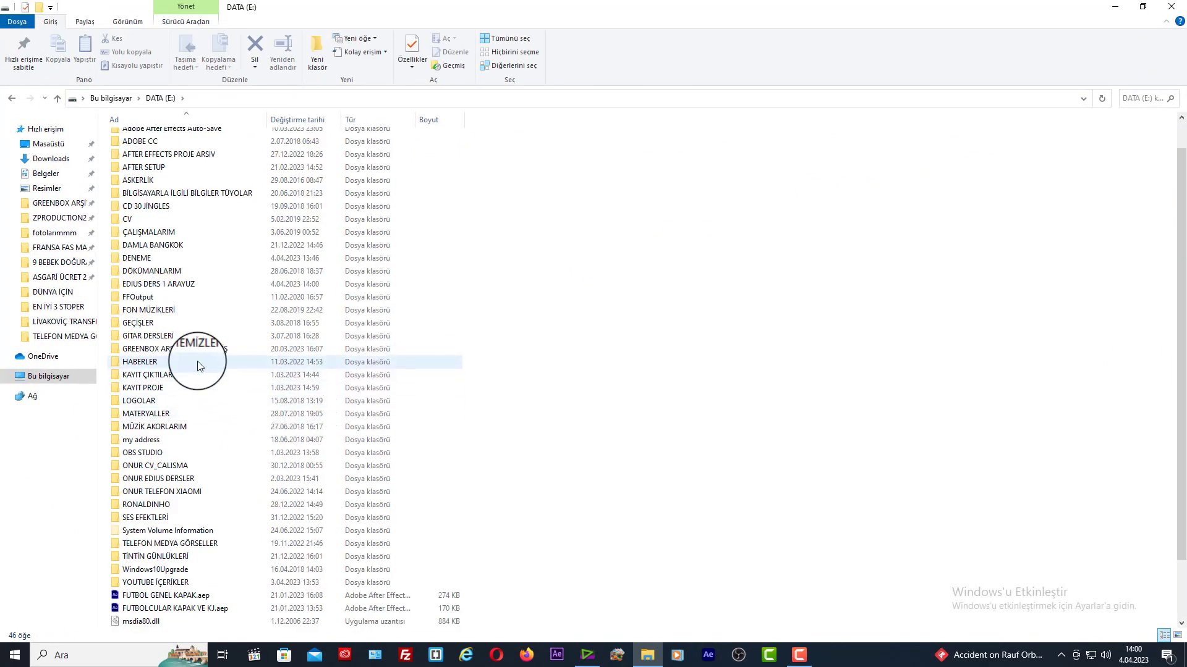
key("e")
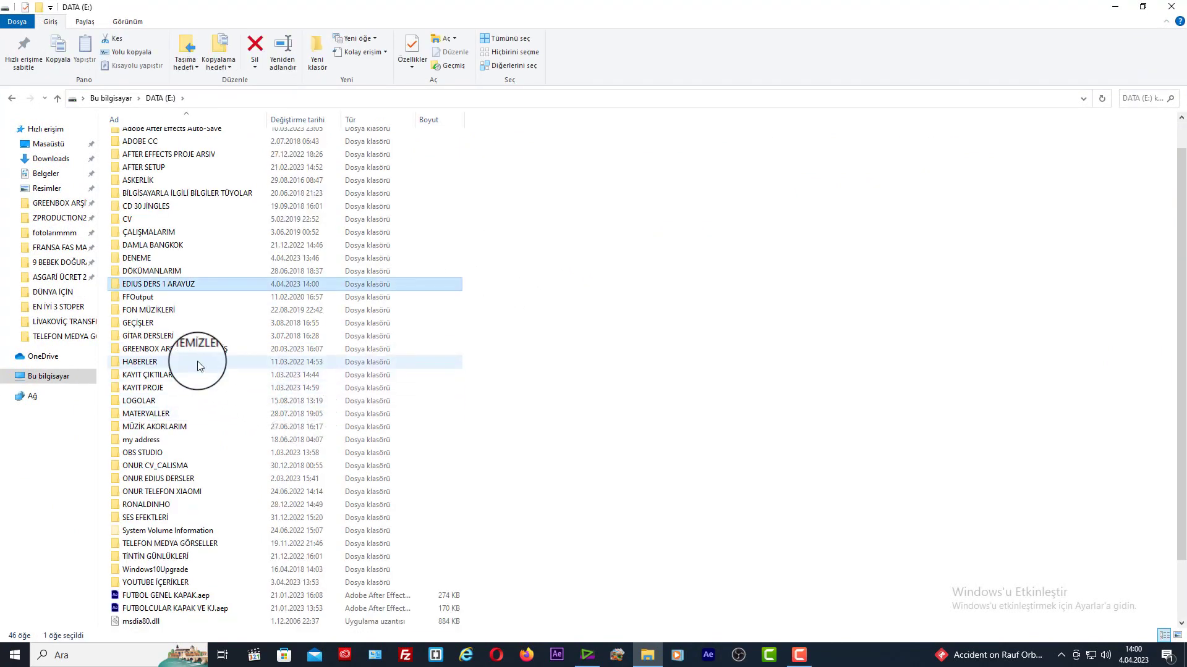
double_click(159, 288)
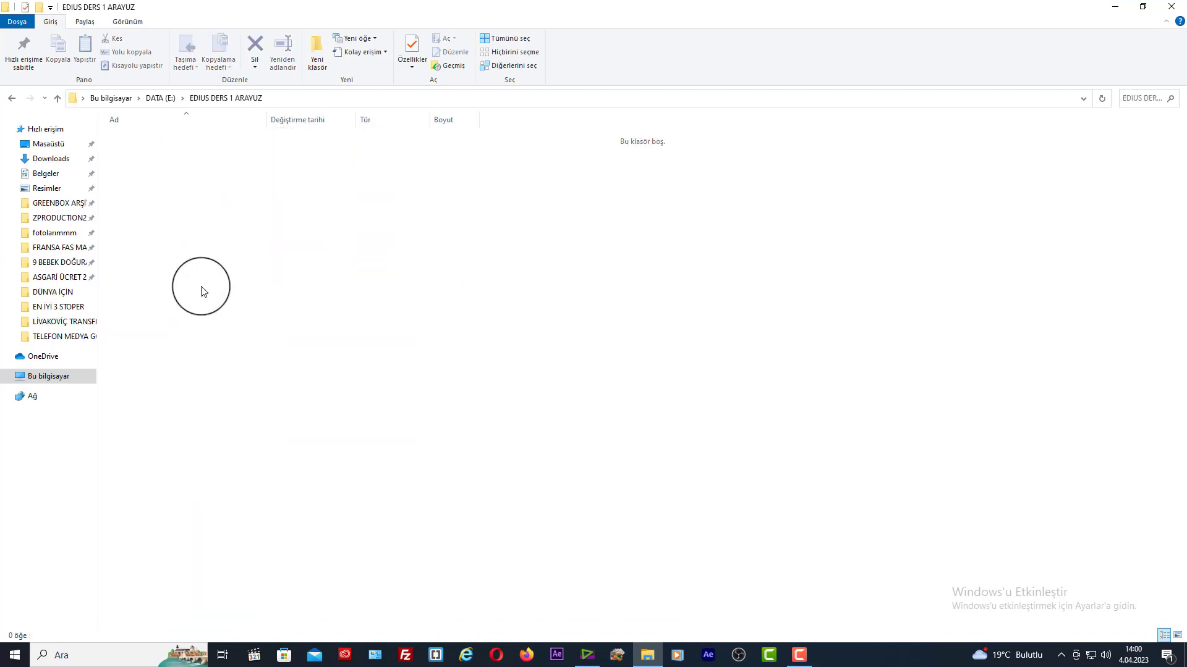
left_click(53, 98)
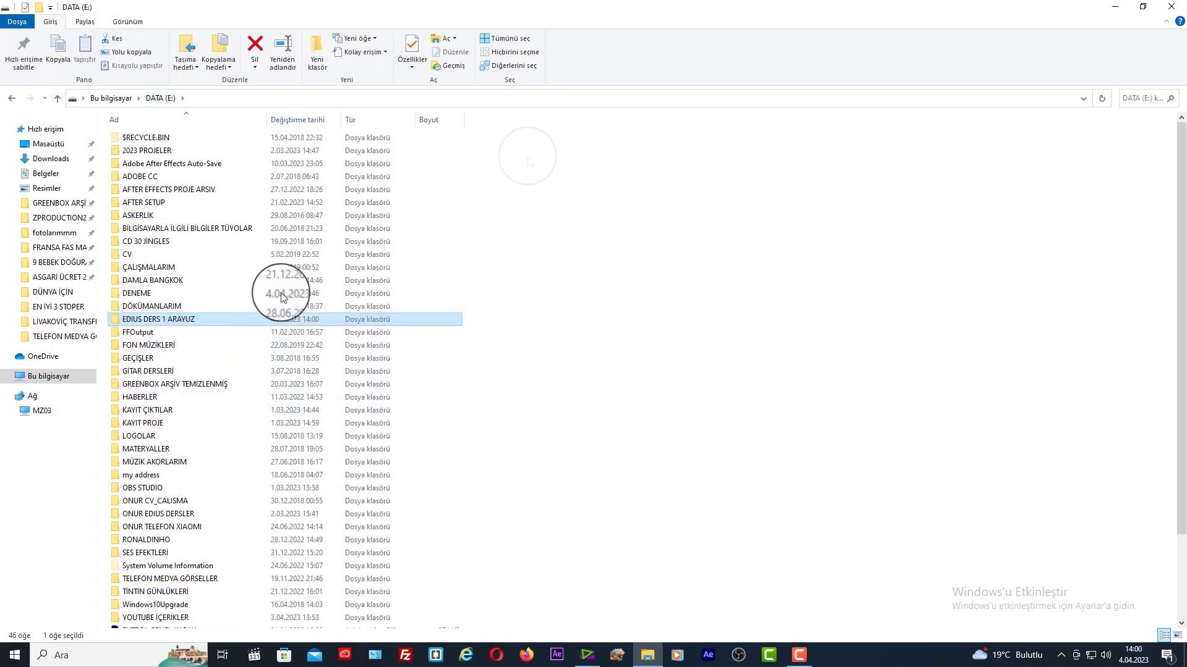
left_click(1114, 6)
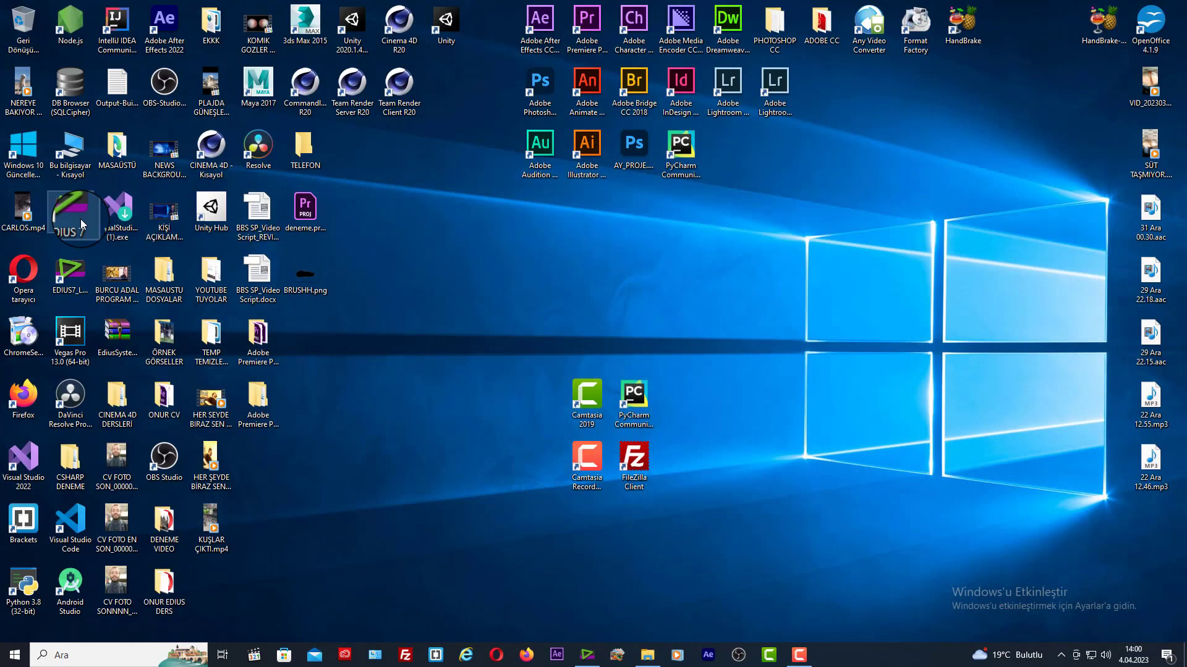
- Open the DÜNYA İÇİN media folder inside YOUTUBE İÇERİKLER on the DATA (E:) drive in a new File Explorer window
left_click(427, 193)
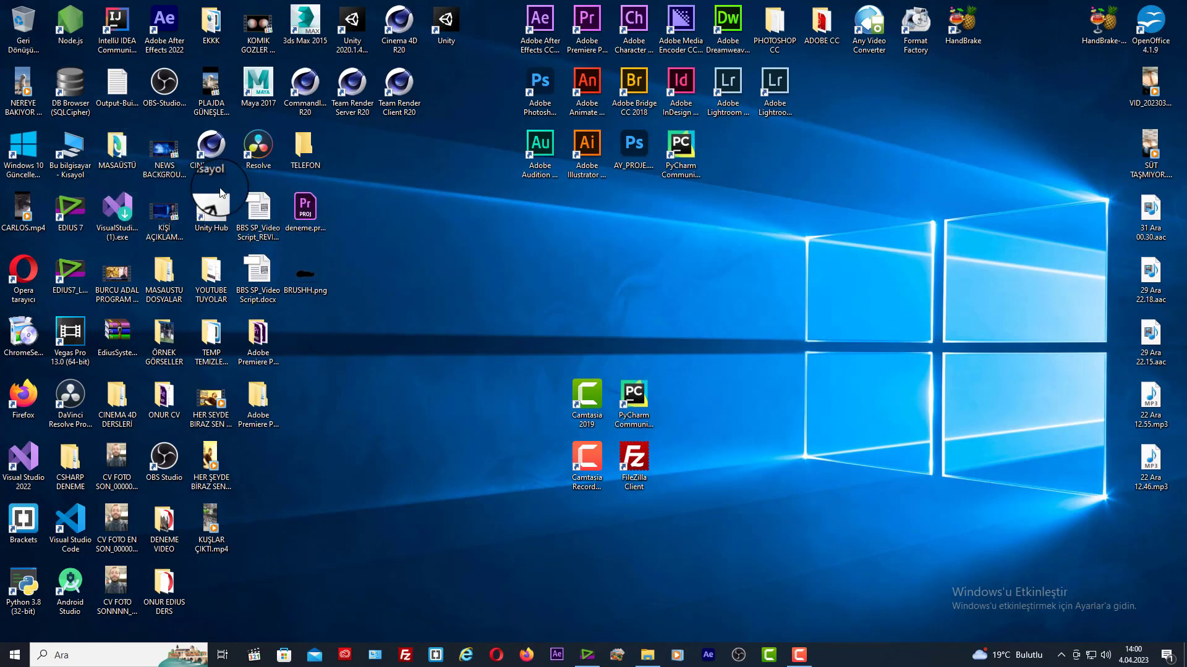
left_click_drag(164, 152, 147, 168)
double_click(70, 151)
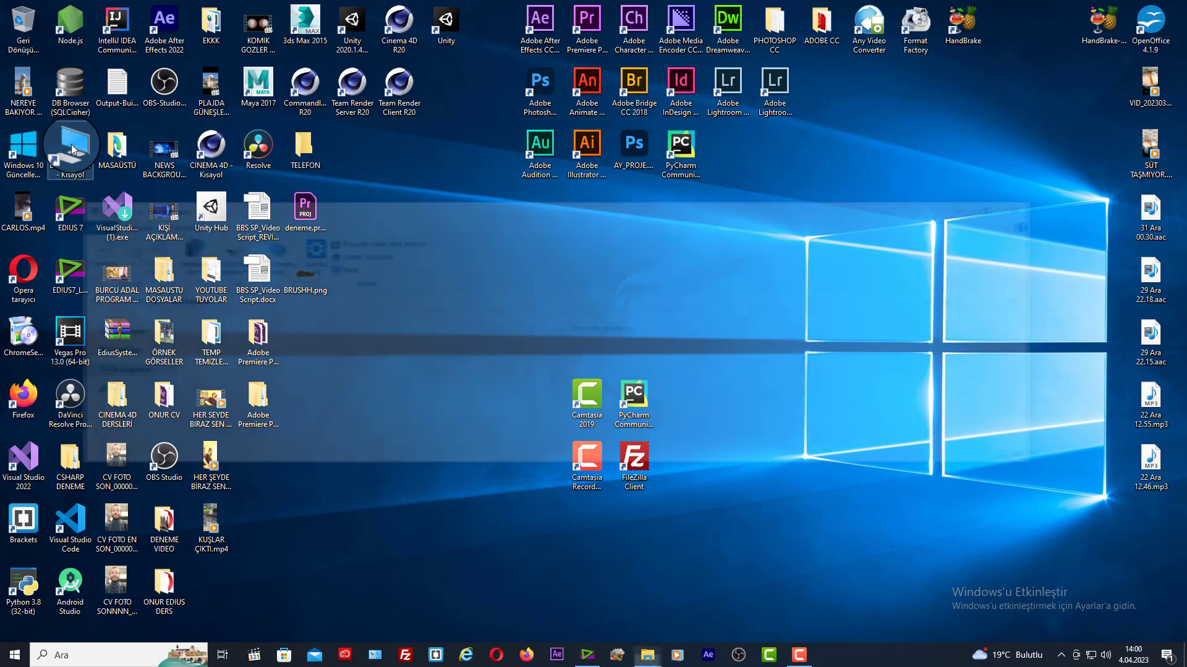
left_click(1000, 210)
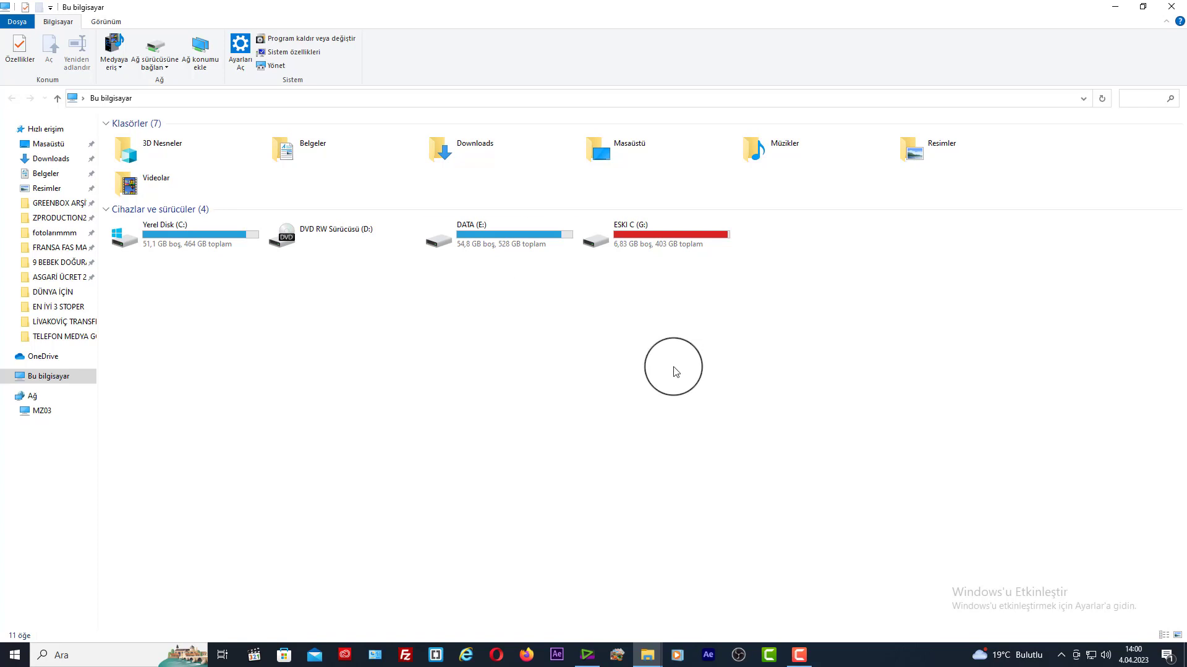
double_click(520, 243)
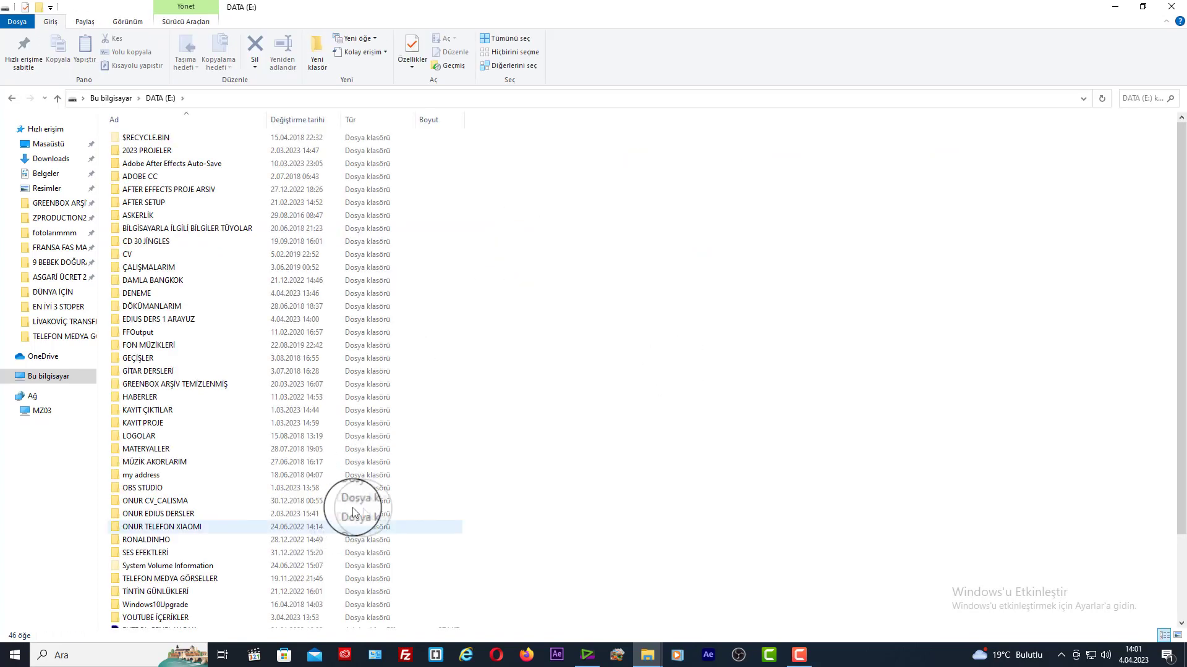
double_click(174, 617)
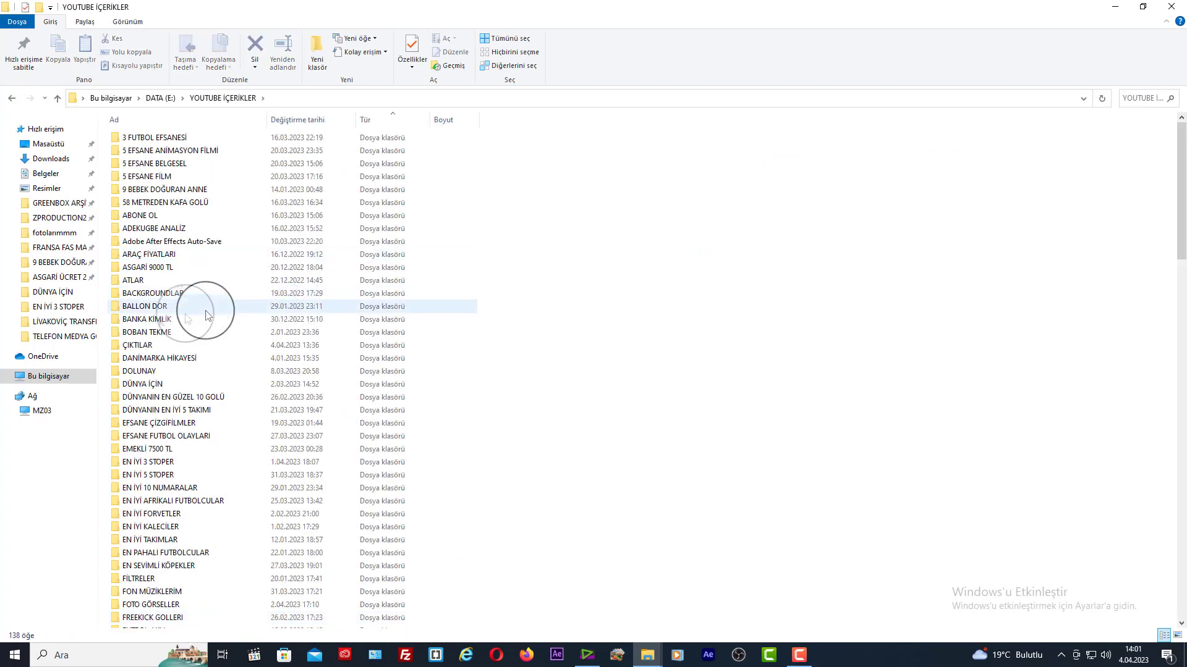
key("d")
key("o")
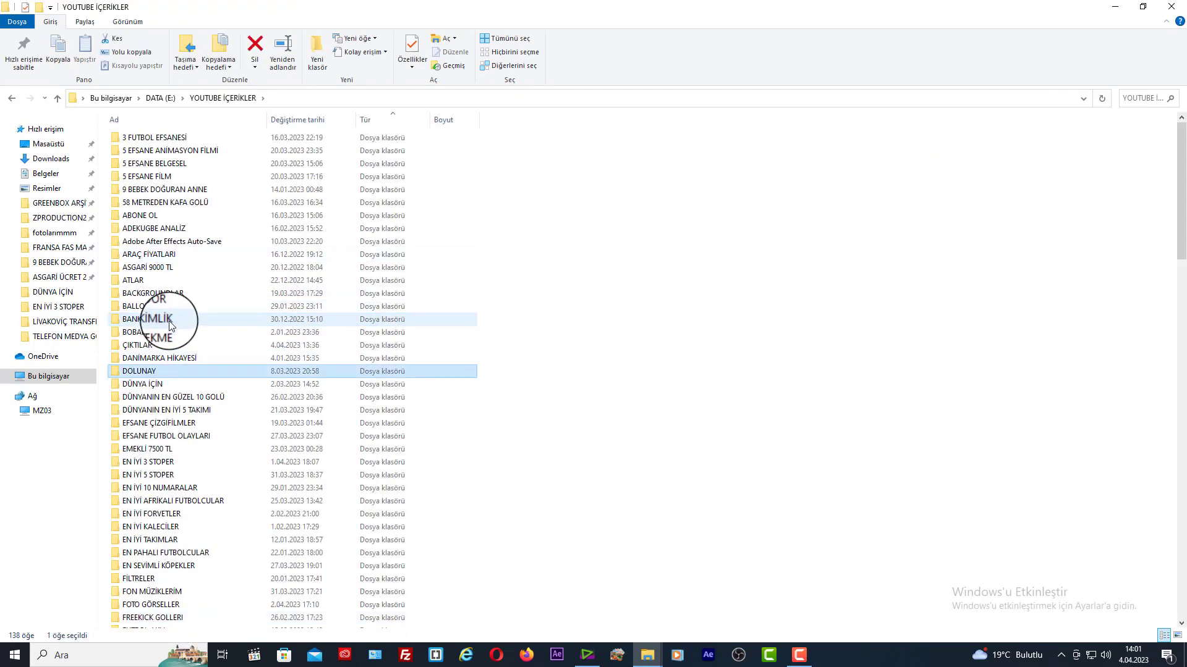
key("d")
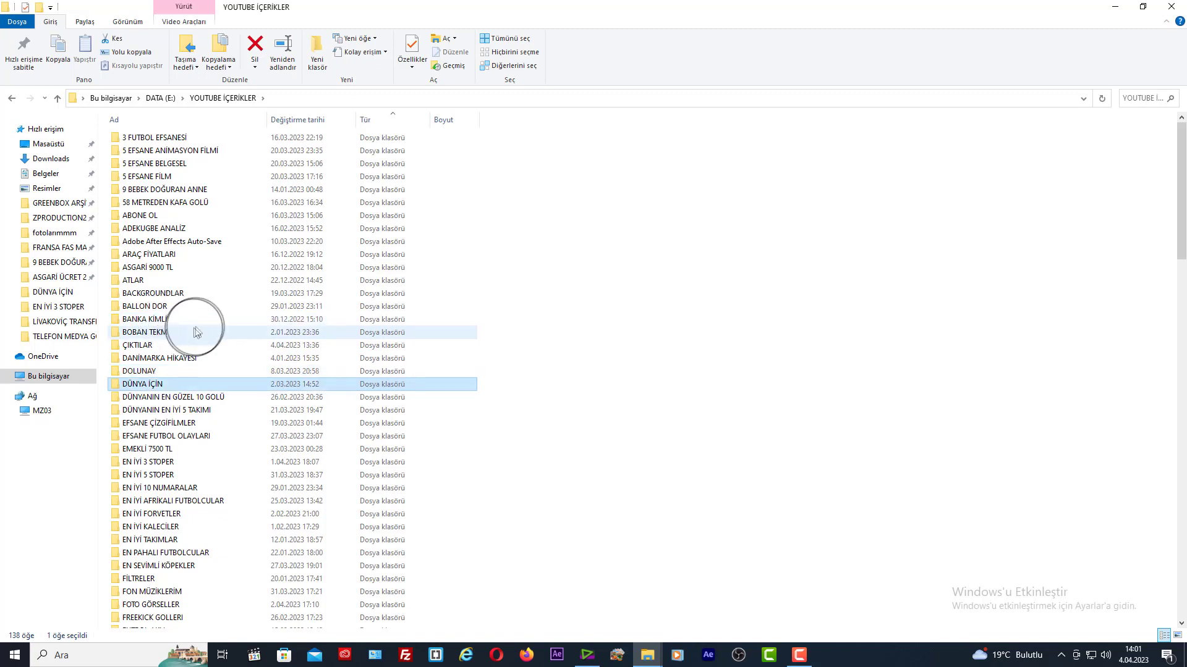
key("Down")
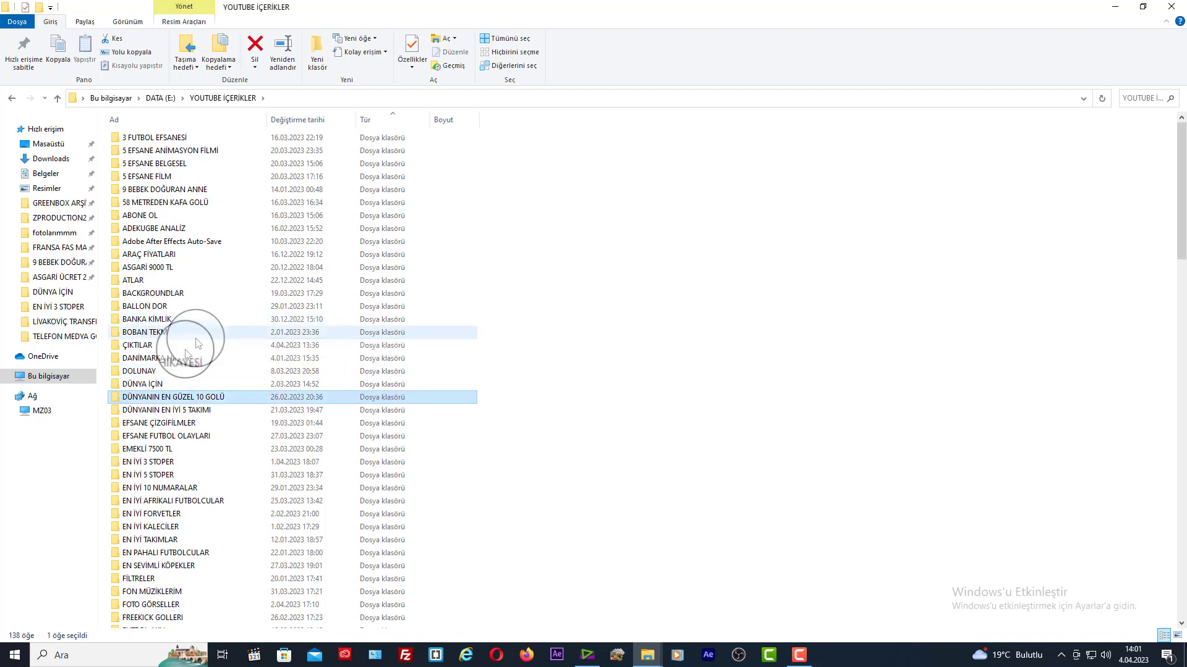
double_click(145, 384)
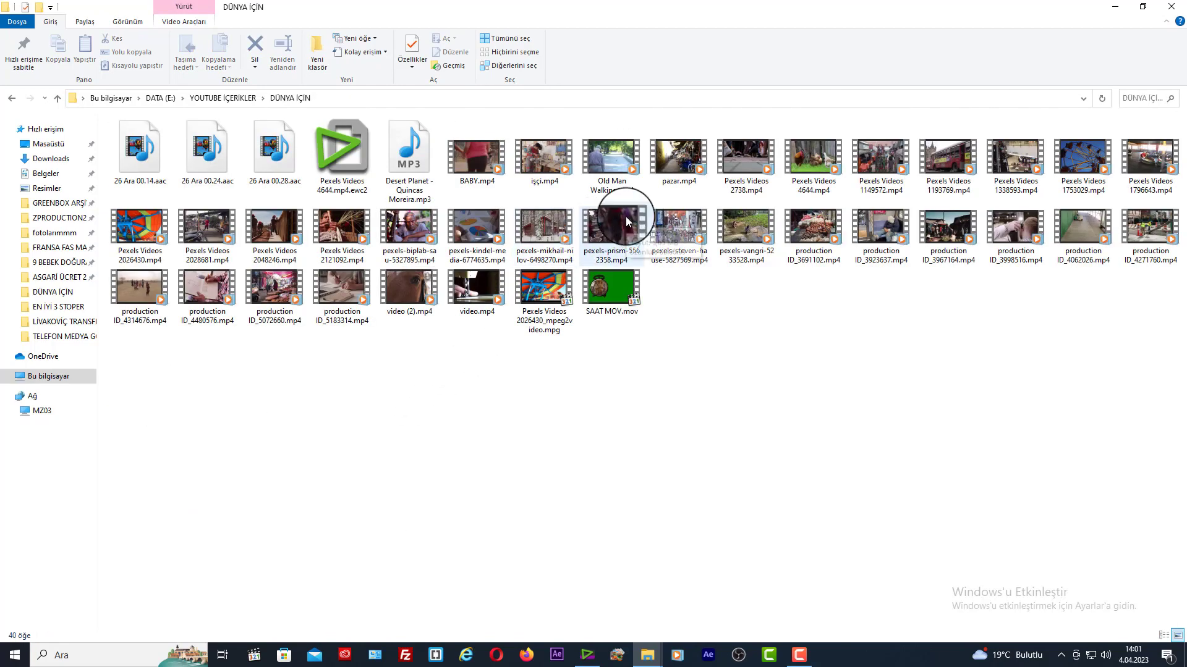
- Add the clips from BABY.mp4 through Pexels Videos 2026430_mpeg2video.mpg in the DÜNYA İÇİN folder to the EDIUS root bin
left_click(472, 151)
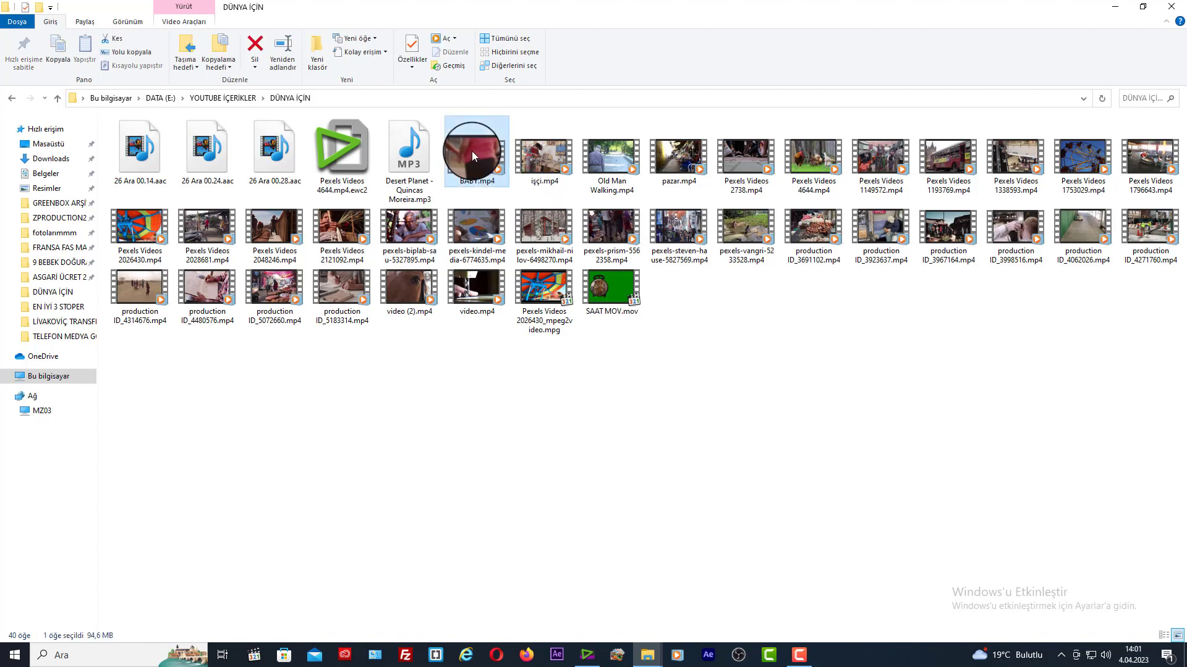
left_click(551, 290, "shift")
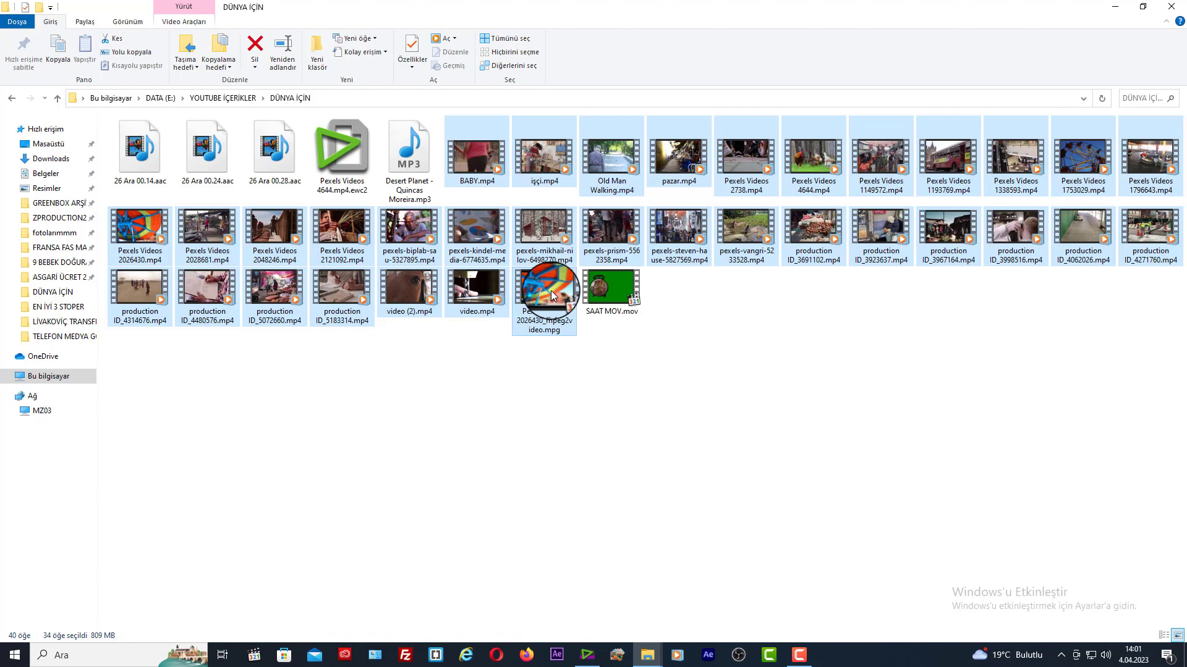
left_click_drag(551, 290, 827, 204)
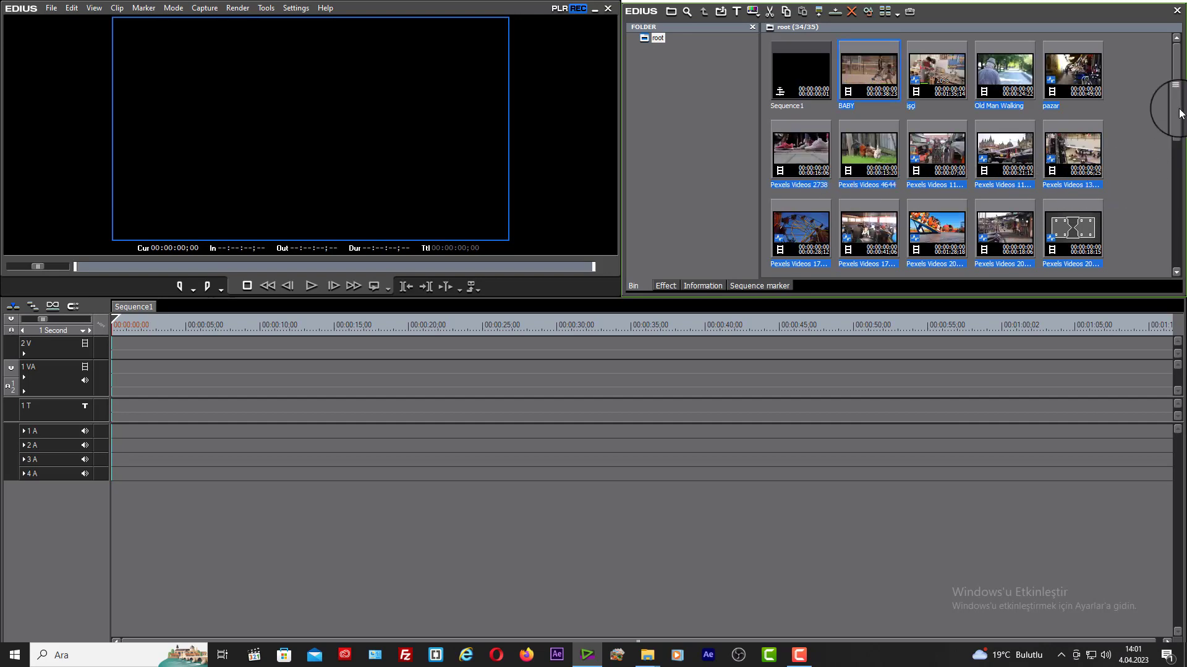
left_click(1174, 270)
scroll(1174, 270, "up", 5)
left_click_drag(705, 286, 657, 290)
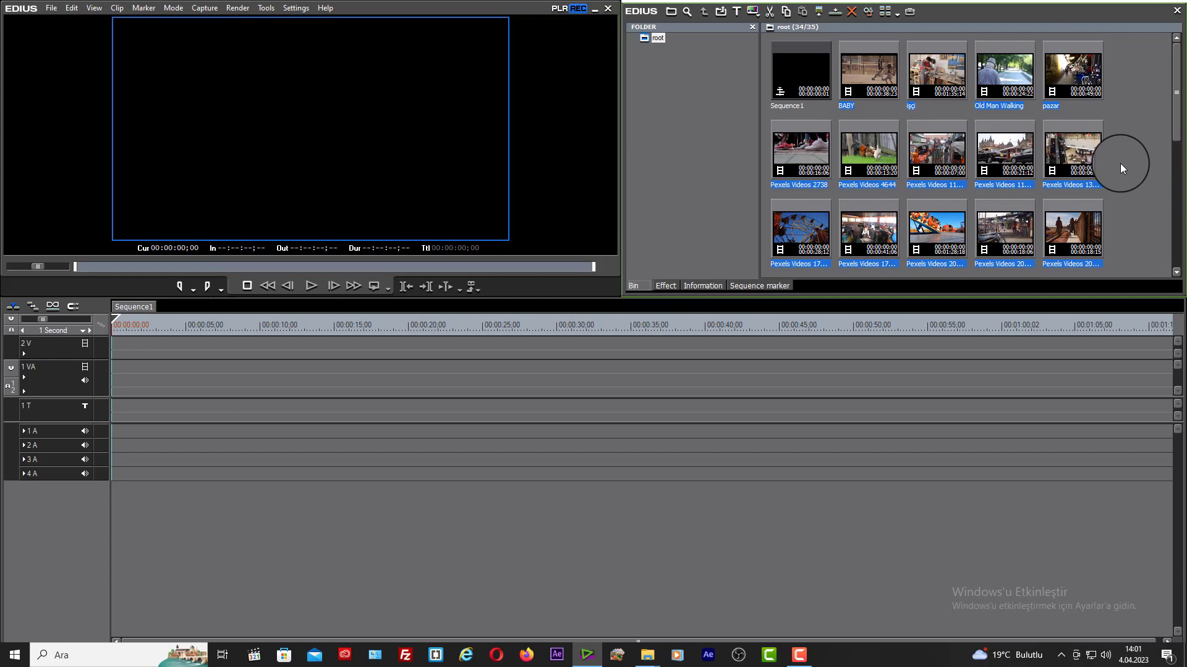
left_click(1120, 163)
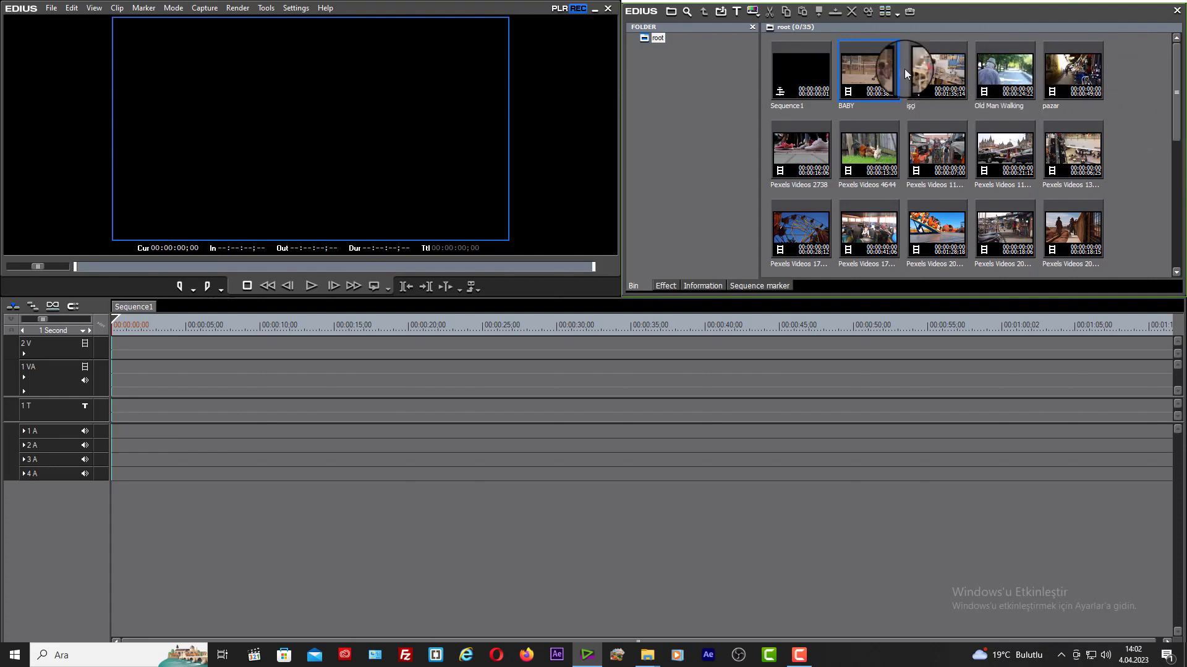
- Delete all imported video clips from the root bin, from BABY to the last Pexels clip, keeping Sequence1
left_click(880, 69)
scroll(1165, 124, "down", 5)
left_click(1082, 259, "shift")
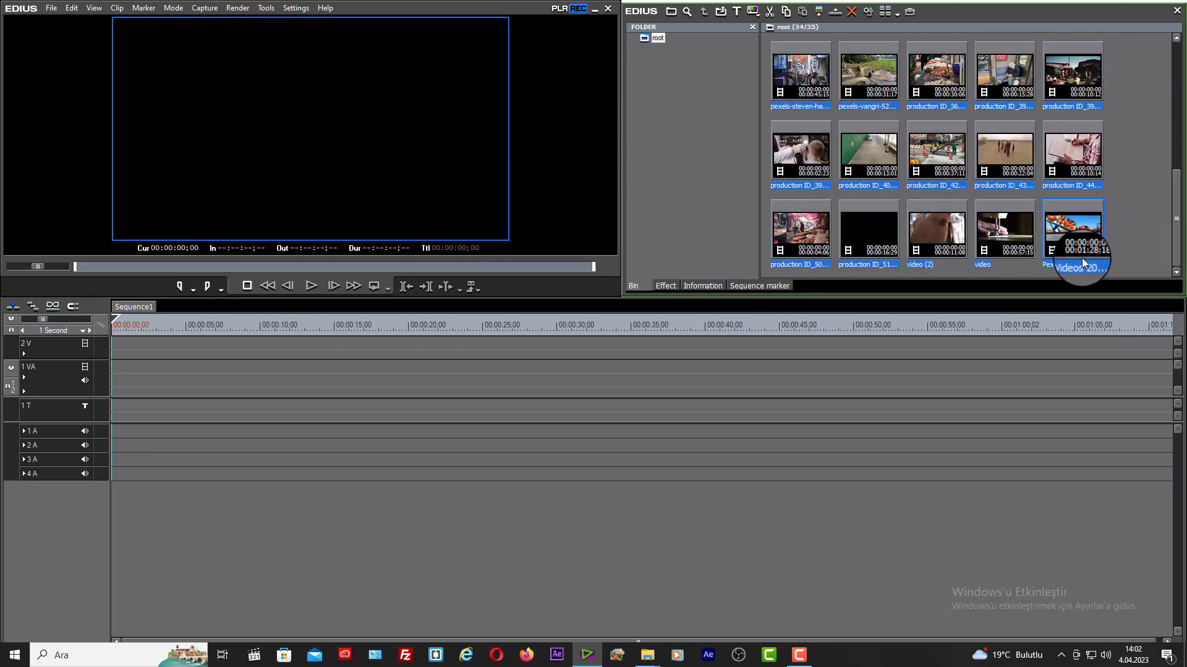
key("Delete")
- Start adding clips to the empty bin and browse to YOUTUBE İÇERİKLER > DÜNYA İÇİN on the DATA (E:) drive
double_click(851, 160)
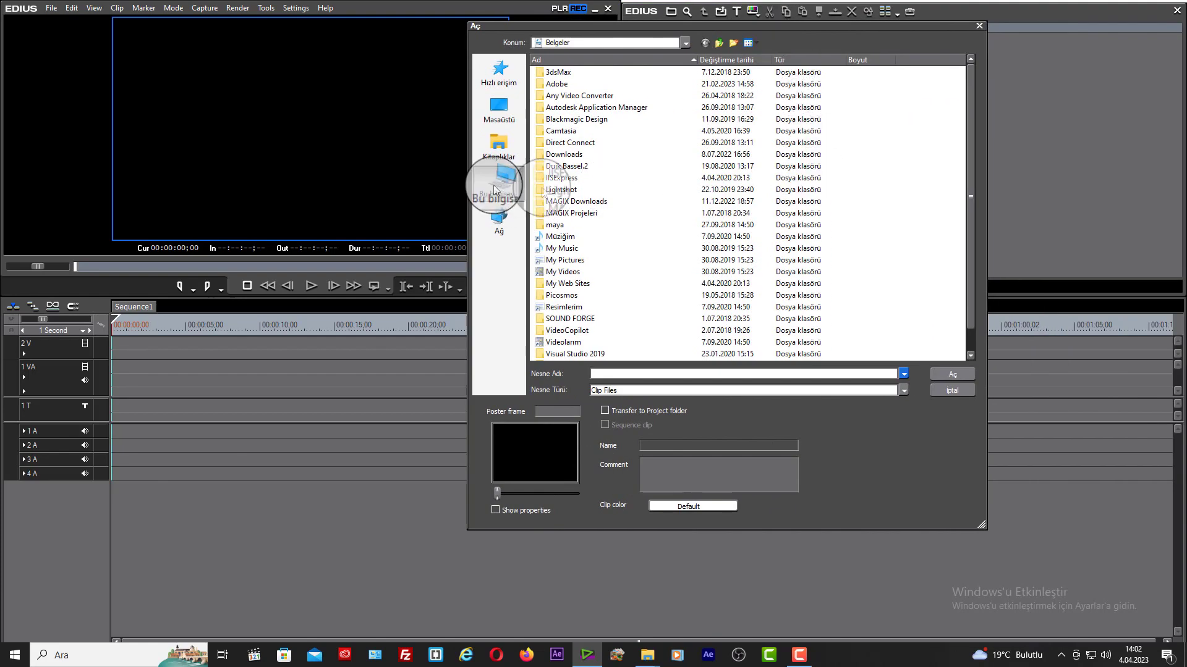
left_click(495, 190)
double_click(856, 206)
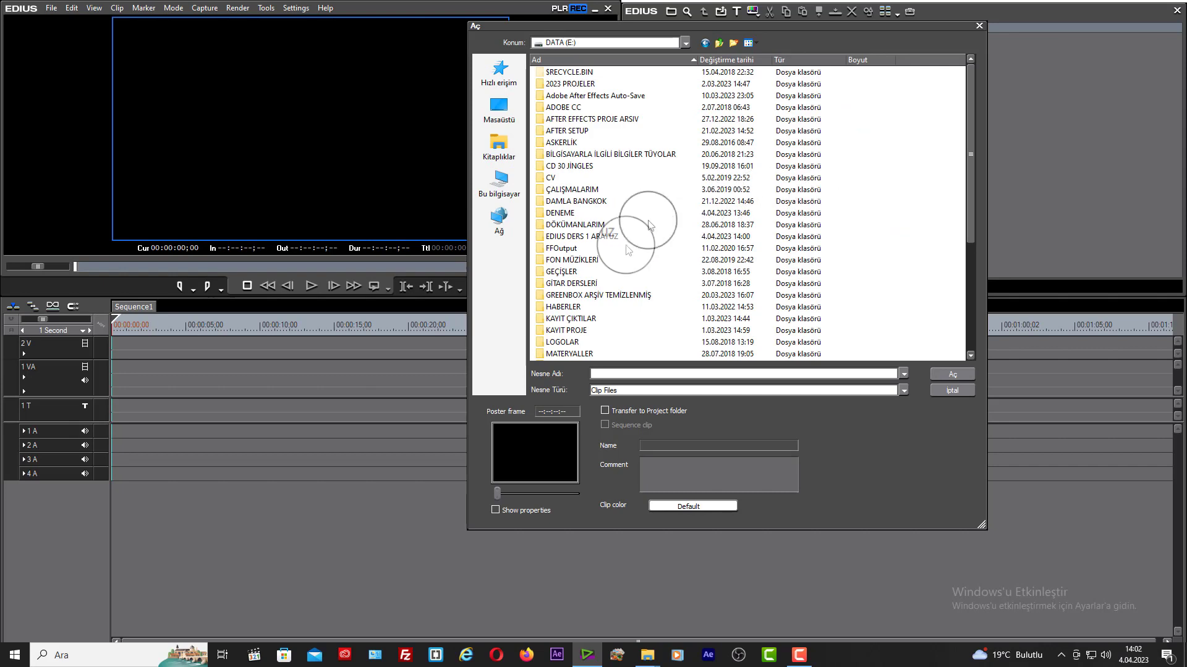
scroll(562, 290, "down", 5)
double_click(562, 327)
left_click(569, 272)
left_click(569, 279)
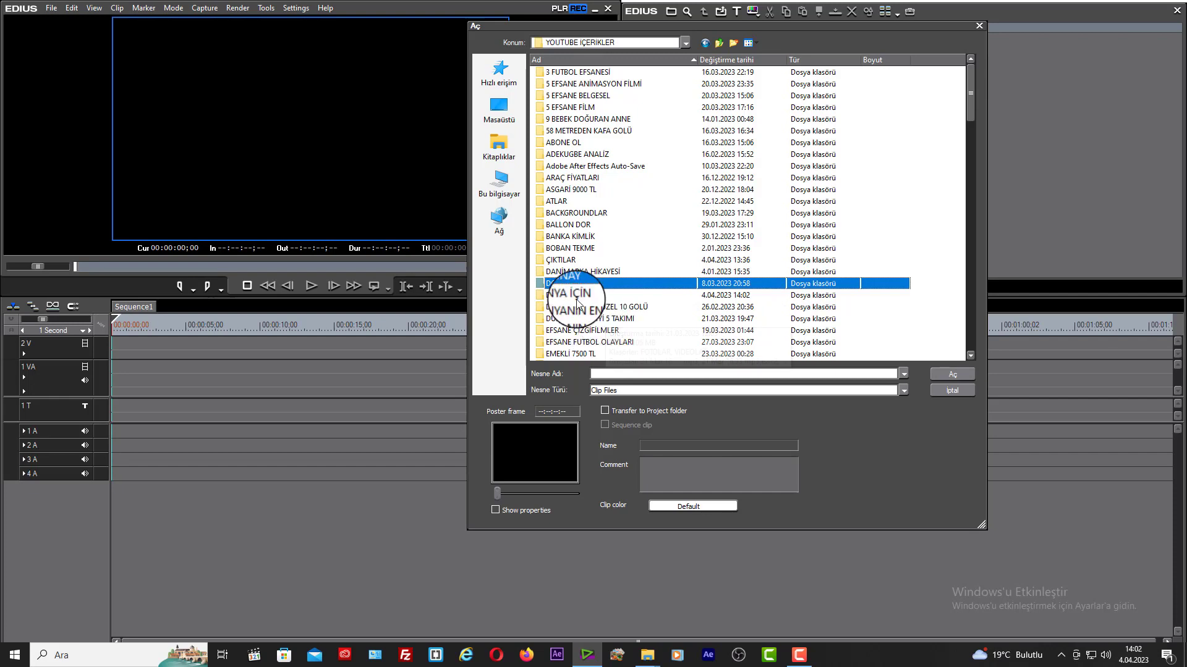
double_click(574, 286)
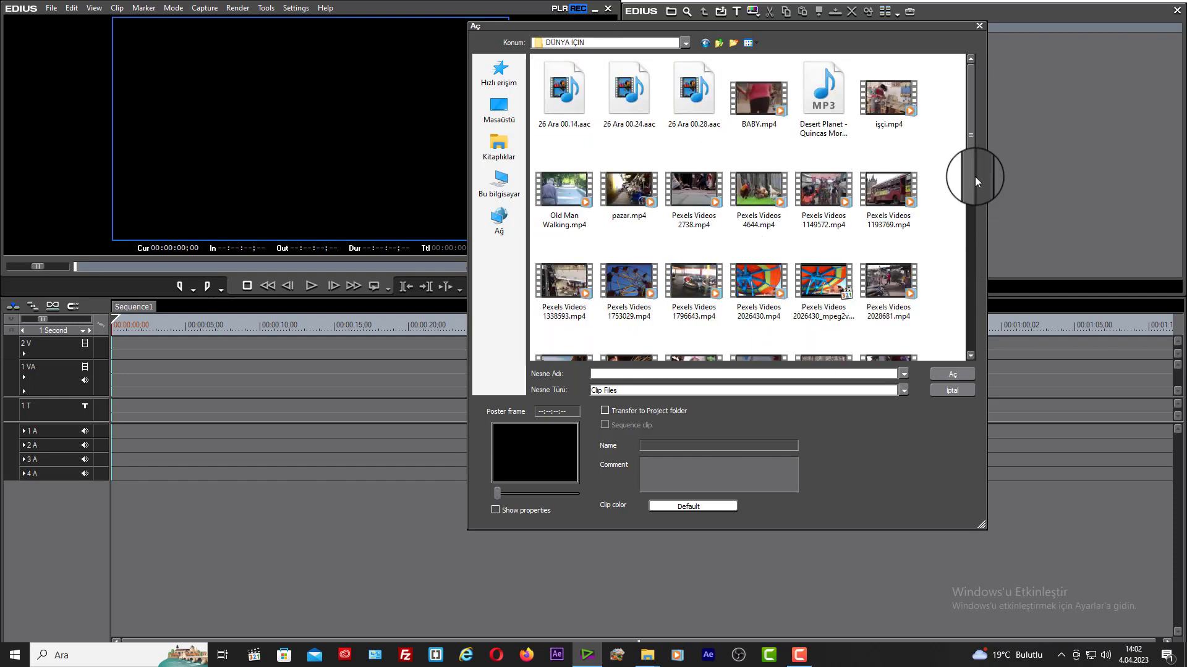
- Import all files from BABY.mp4 through video.mp4 into the bin, including the Desert Planet MP3 and SAAT MOV.mov
left_click_drag(970, 184, 997, 153)
left_click(762, 102)
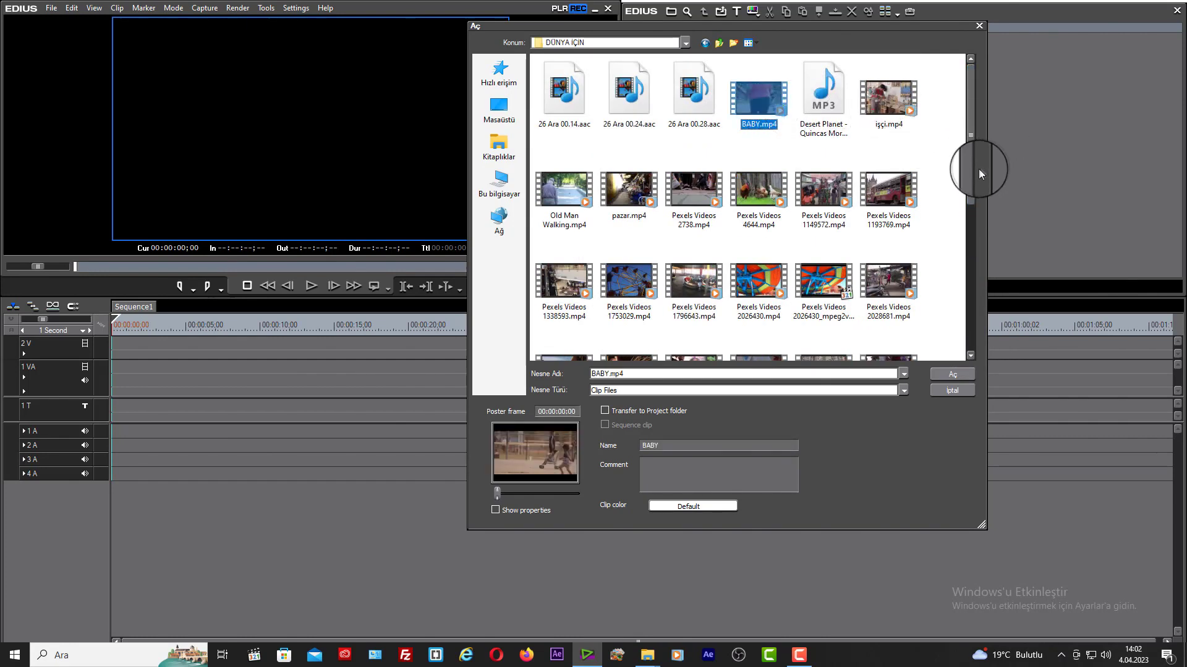
left_click_drag(967, 172, 985, 358)
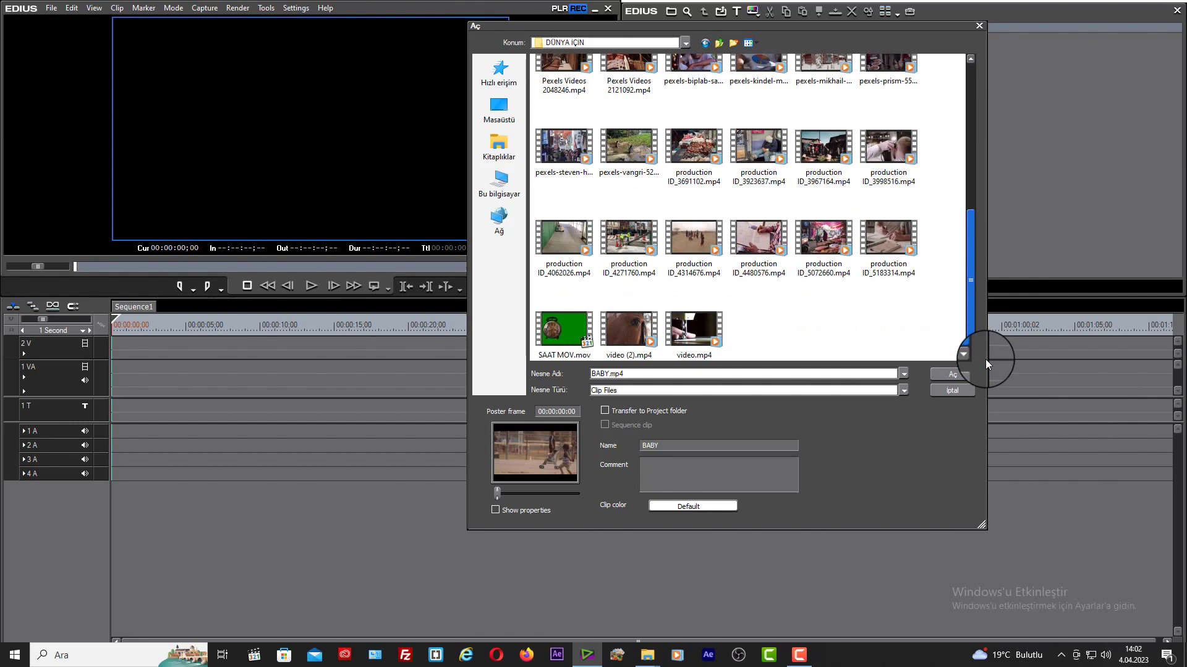
left_click(701, 337)
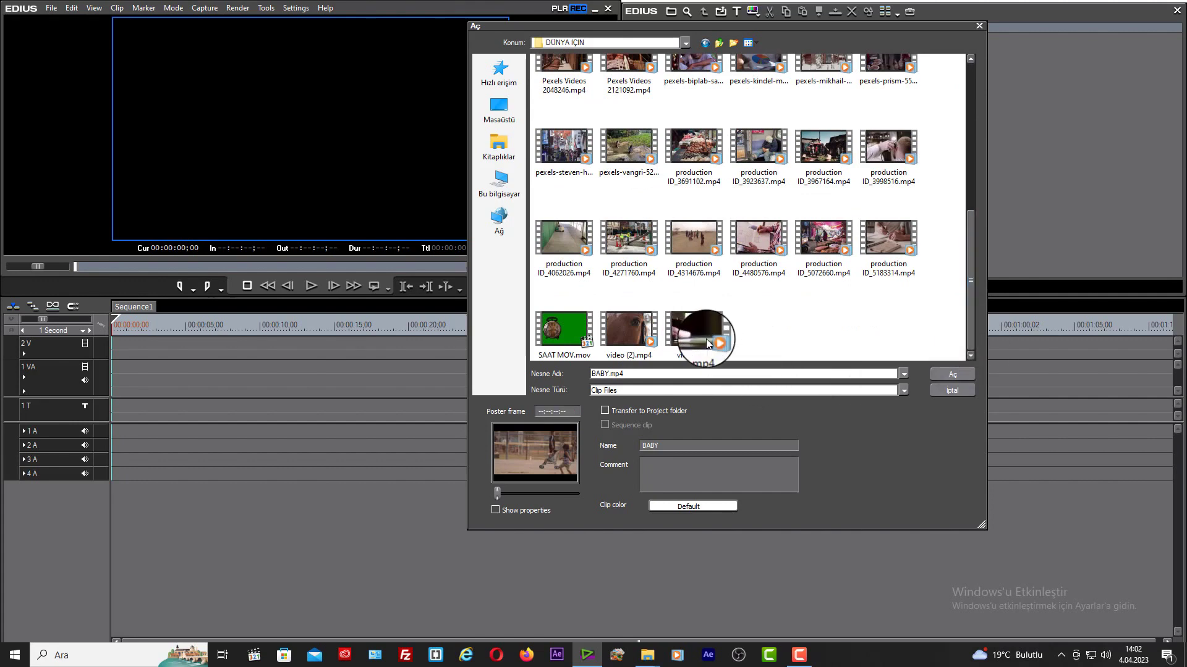
key("ctrl+a")
left_click(955, 372)
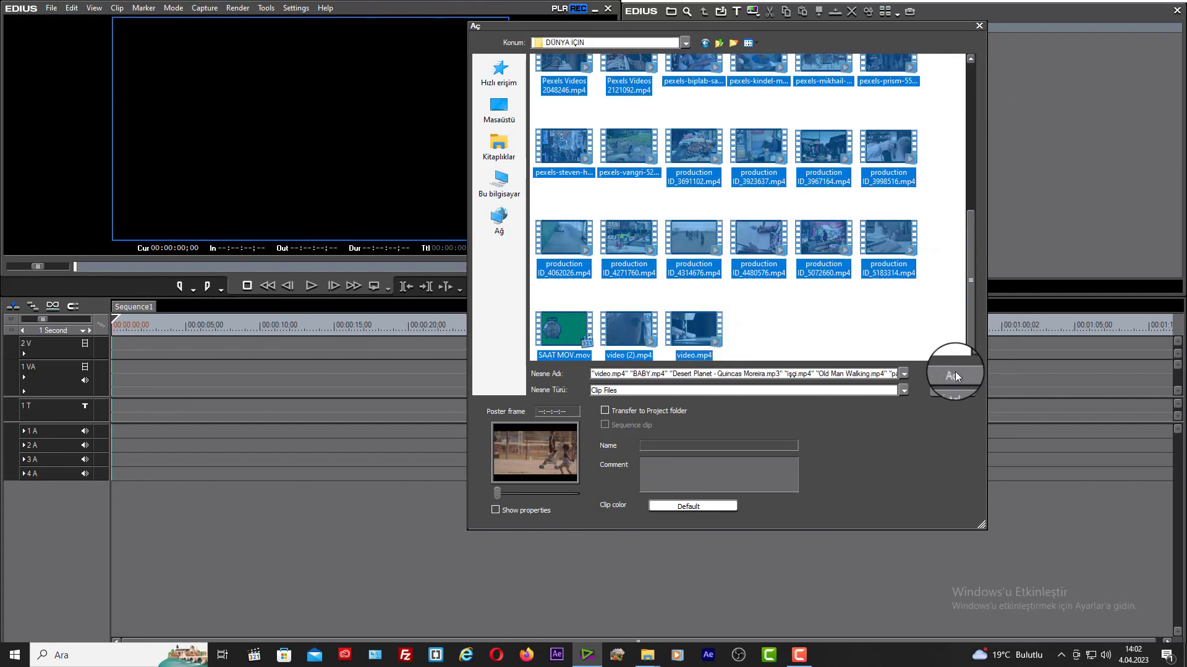
- Check the DÜNYA İÇİN folder in File Explorer, return to EDIUS and look through the imported clips in the bin
key("alt+Tab")
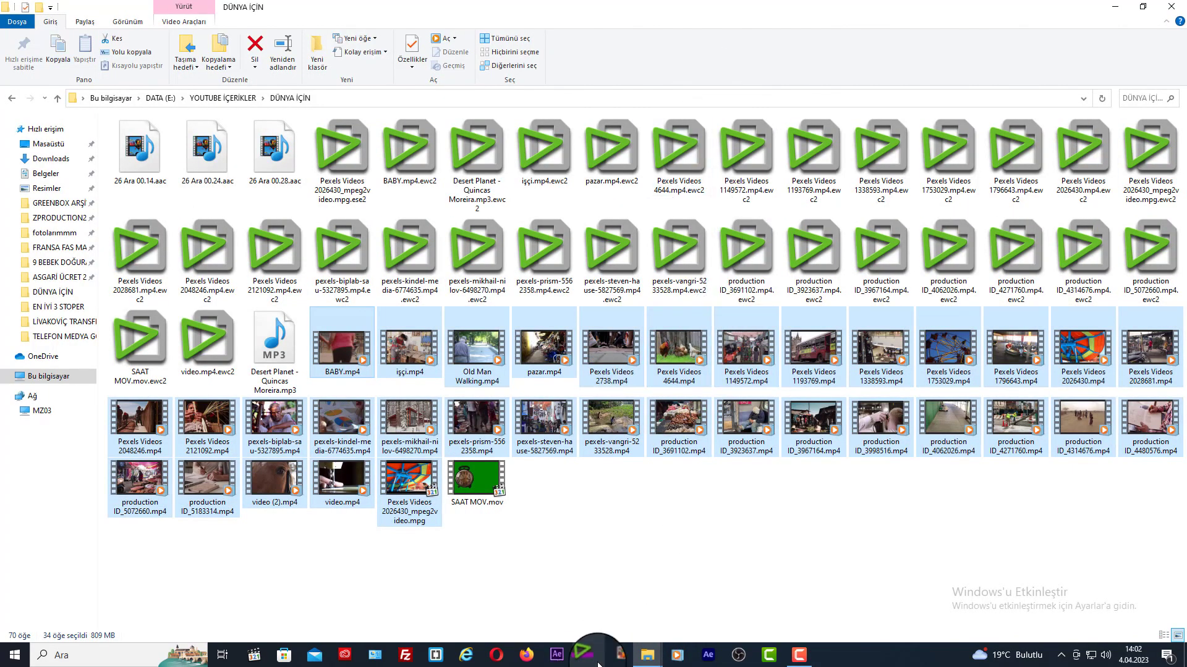
left_click(597, 661)
left_click_drag(1176, 92, 1170, 272)
left_click_drag(1175, 217, 1173, 31)
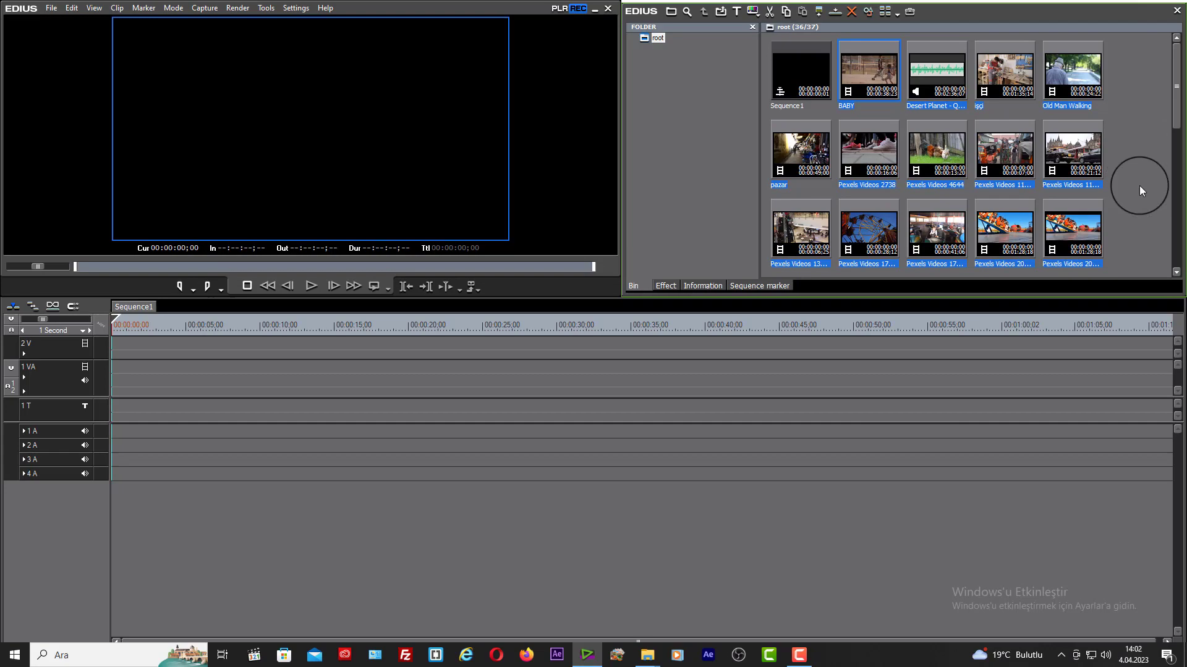
left_click(1136, 154)
left_click_drag(1175, 93, 1173, 37)
left_click(1003, 218)
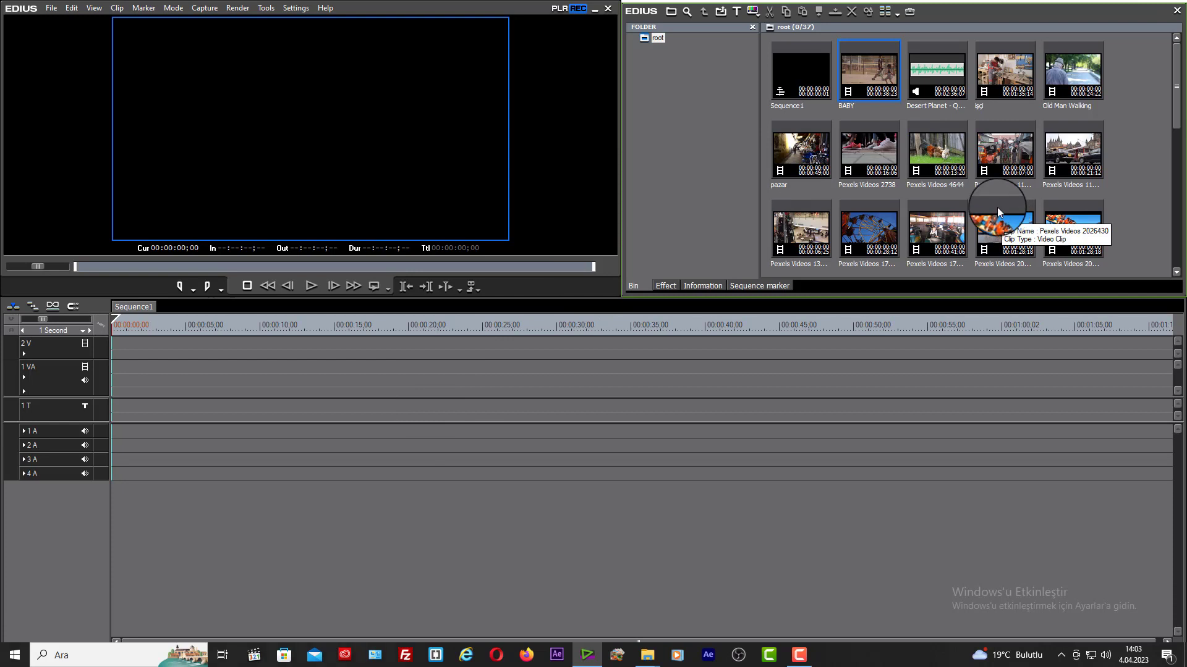
left_click(814, 257)
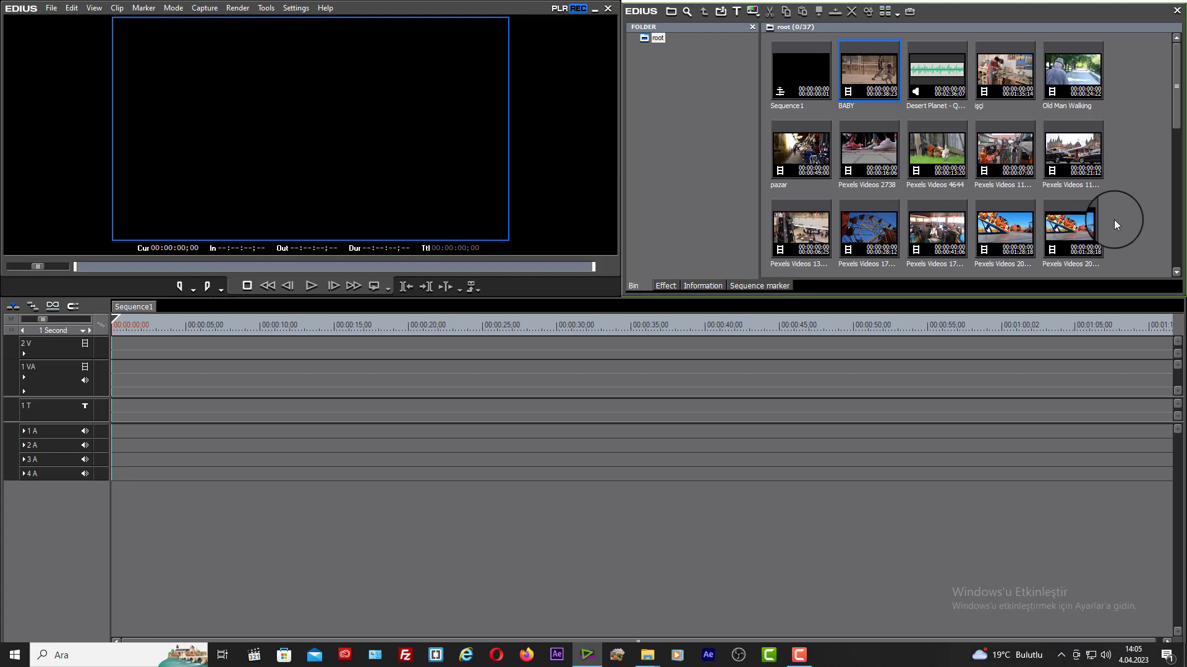
- Rename the bin's root folder as EDIUS DERS 1
right_click(658, 38)
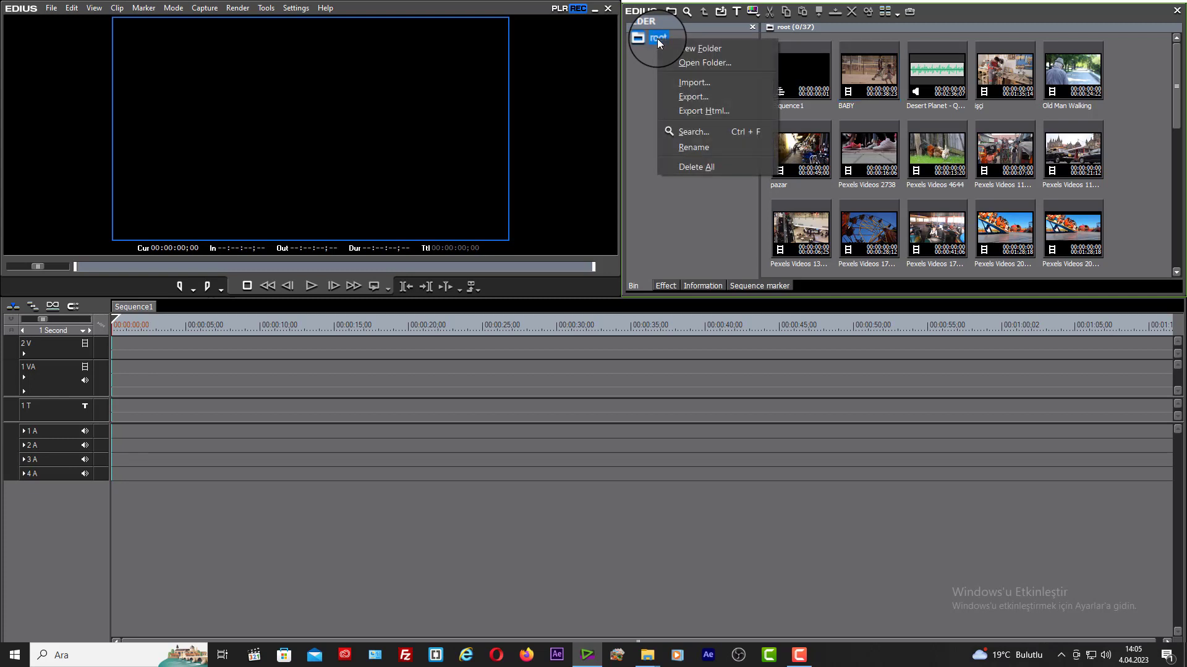
left_click(710, 152)
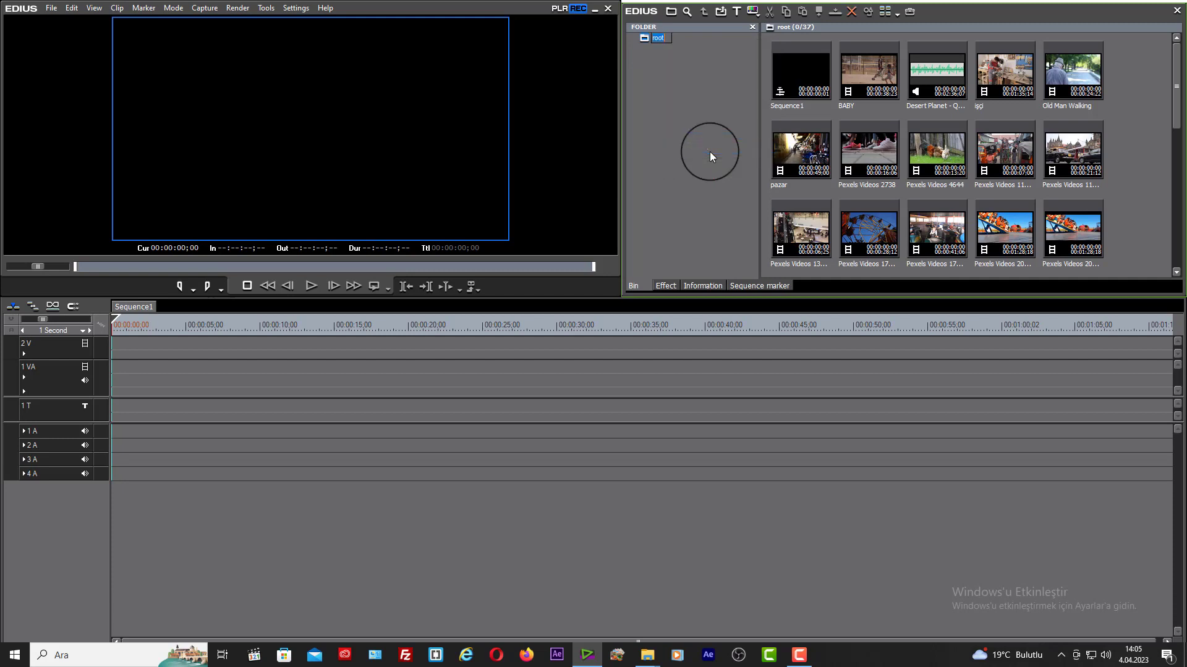
type("EDIUS DERS1")
key("BackSpace")
type("1")
key("Return")
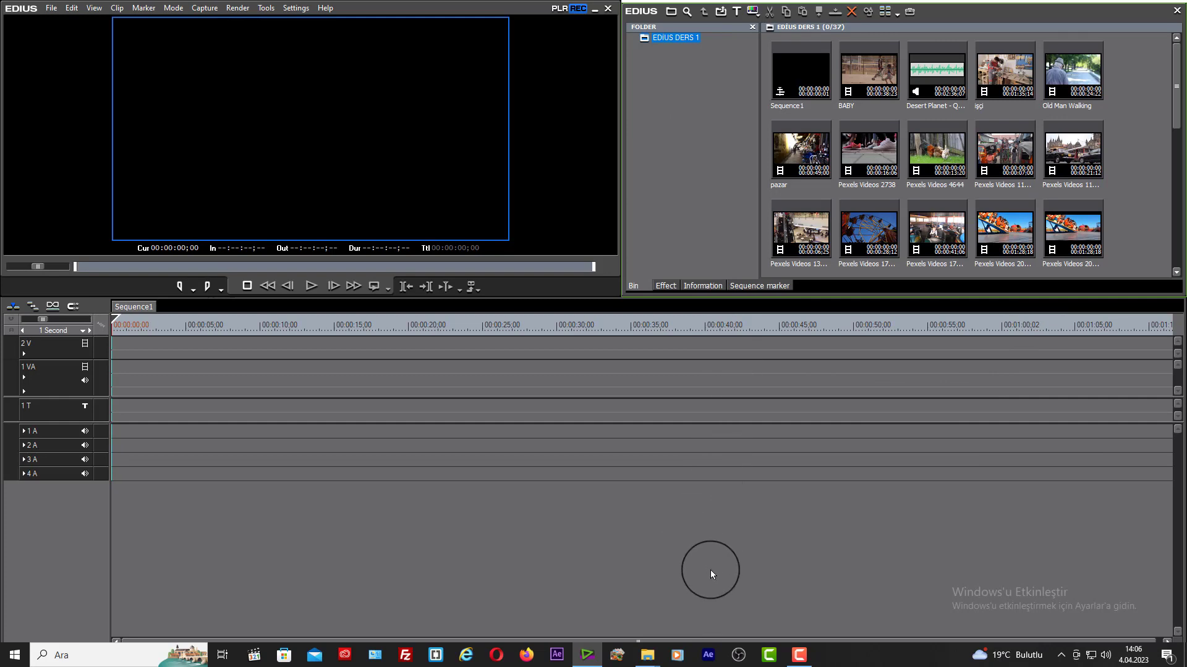
- Switch to the DÜNYA İÇİN folder in File Explorer and delete all .ewc2 and .ese2 files that EDIUS generated there
left_click(648, 655)
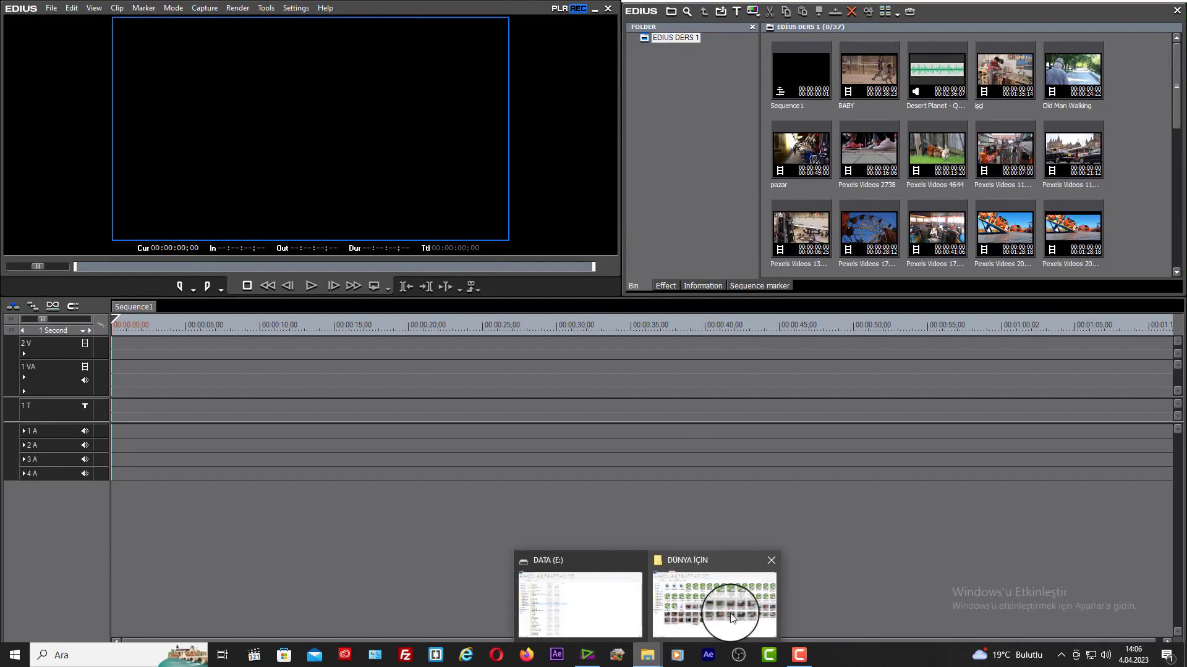
left_click(708, 602)
left_click(362, 152)
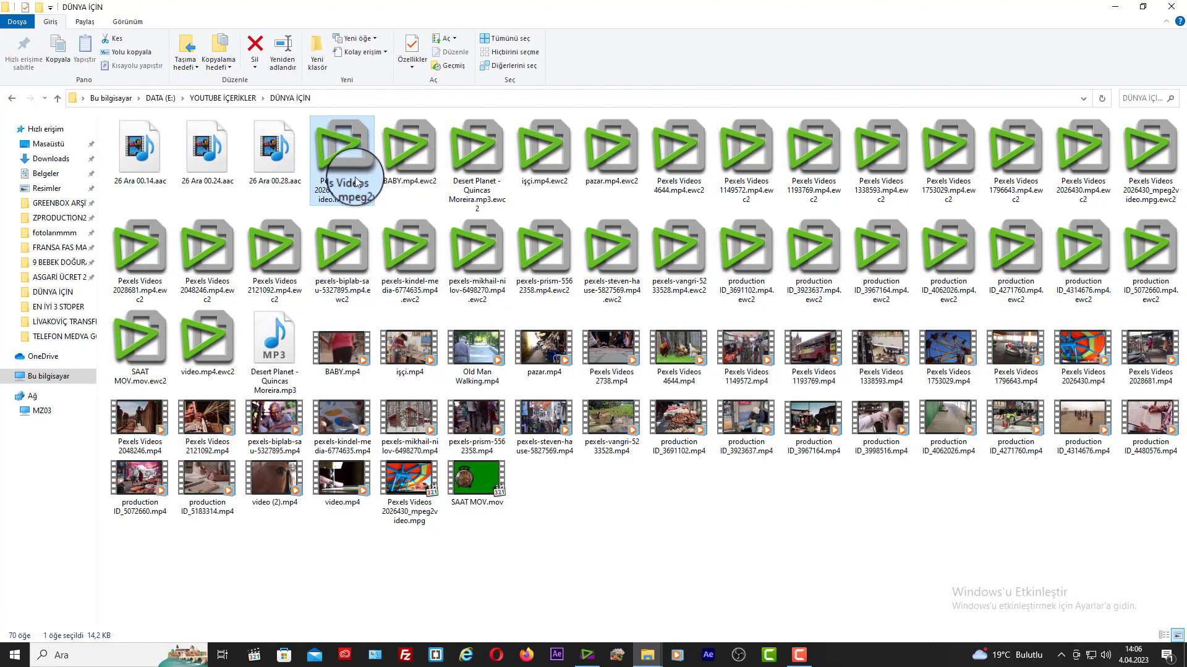
left_click(213, 338, "shift")
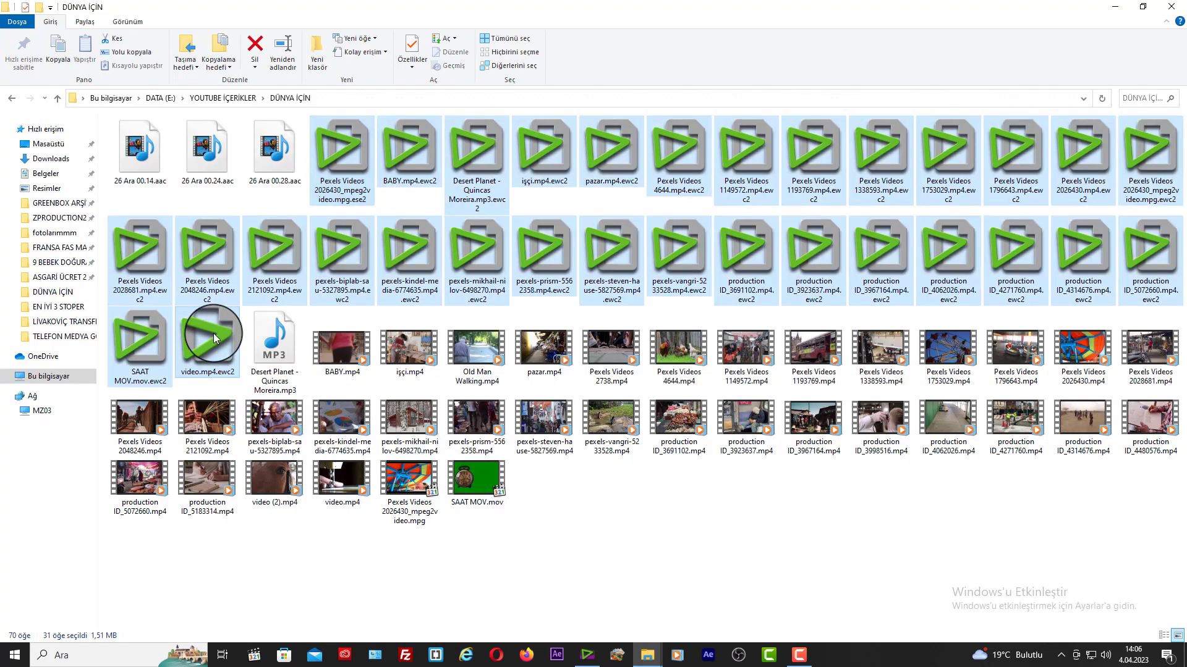
key("Delete")
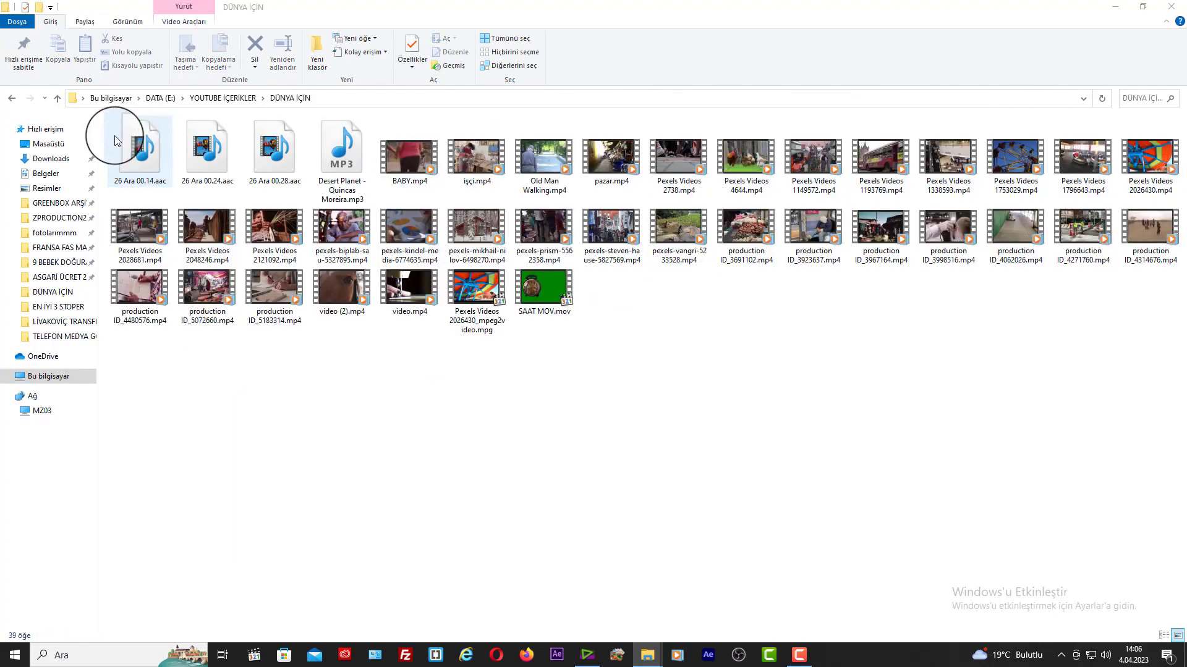
- Add the whole DÜNYA İÇİN folder from YOUTUBE İÇERİKLER under EDIUS DERS 1 in the EDIUS bin and view its clips
left_click(58, 99)
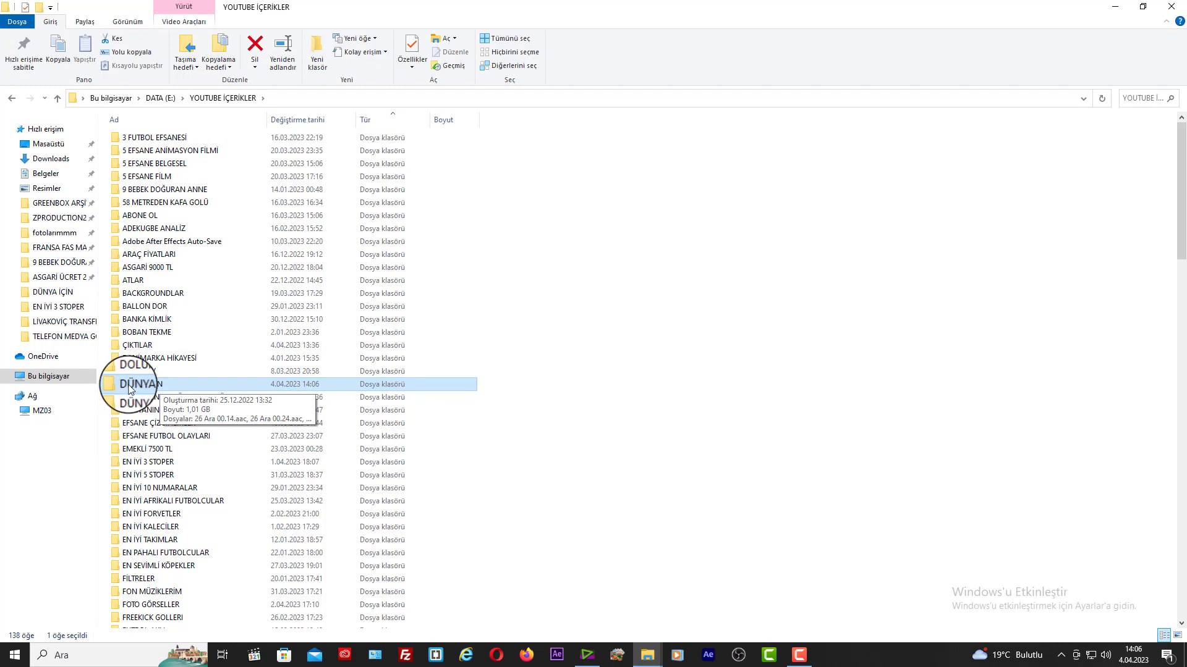
left_click_drag(129, 384, 672, 38)
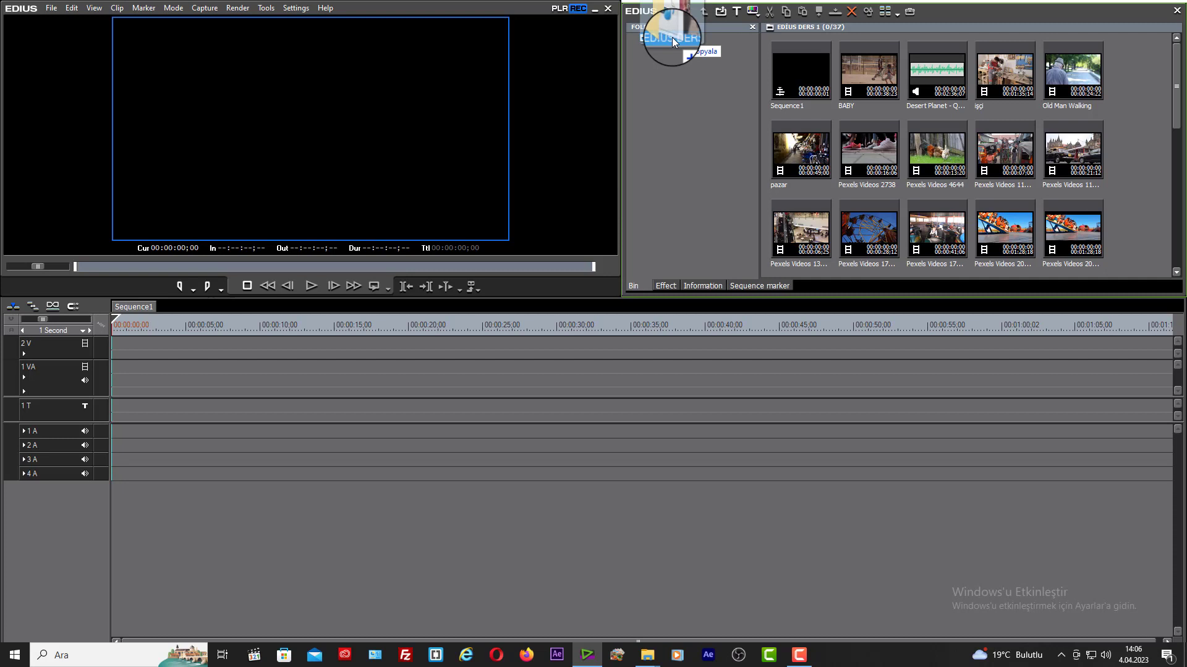
left_click_drag(673, 37, 672, 37)
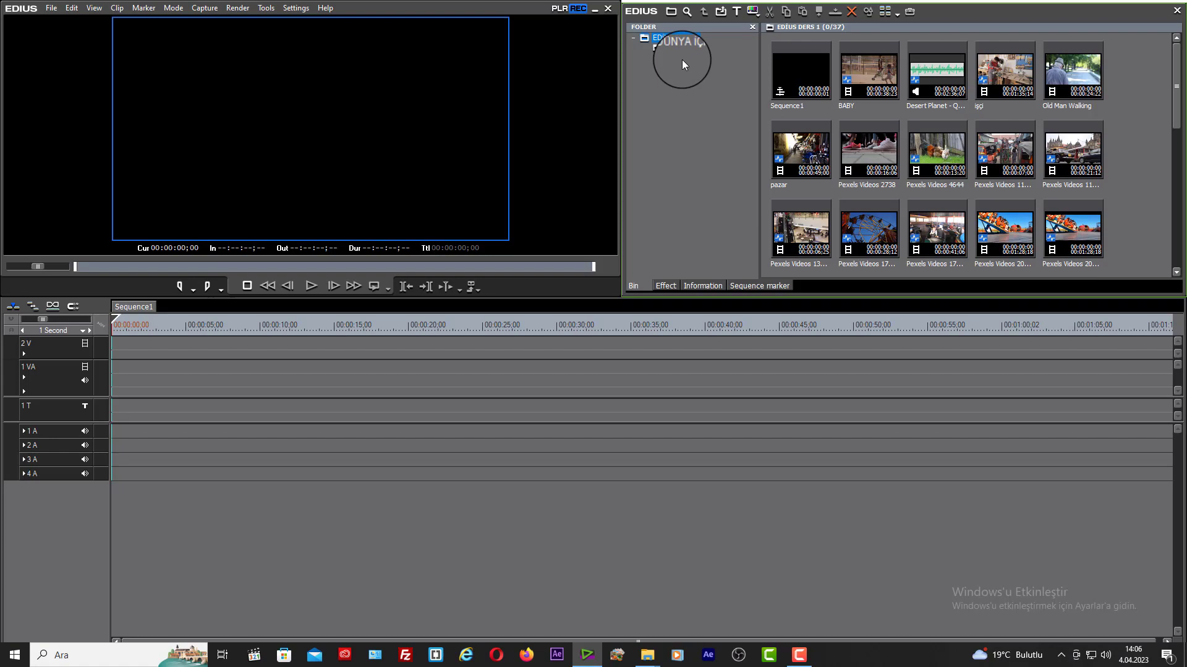
left_click(680, 49)
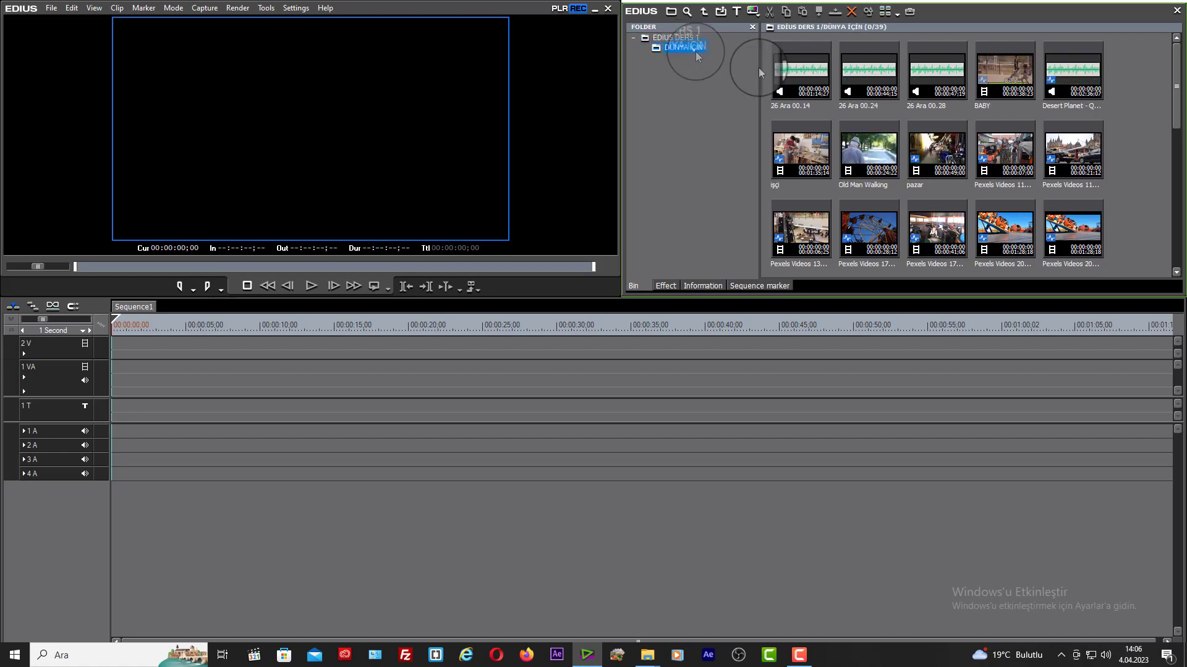
left_click_drag(1176, 90, 1170, 60)
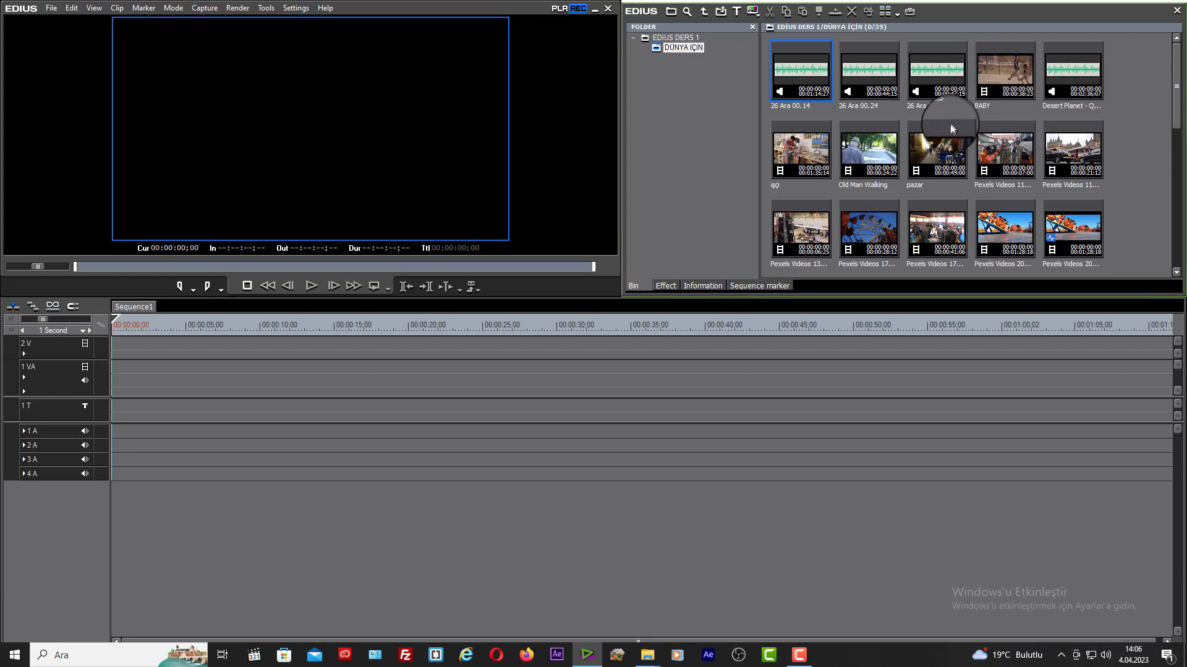
- Delete the DÜNYA İÇİN subfolder from the EDIUS DERS 1 bin folder
left_click(711, 90)
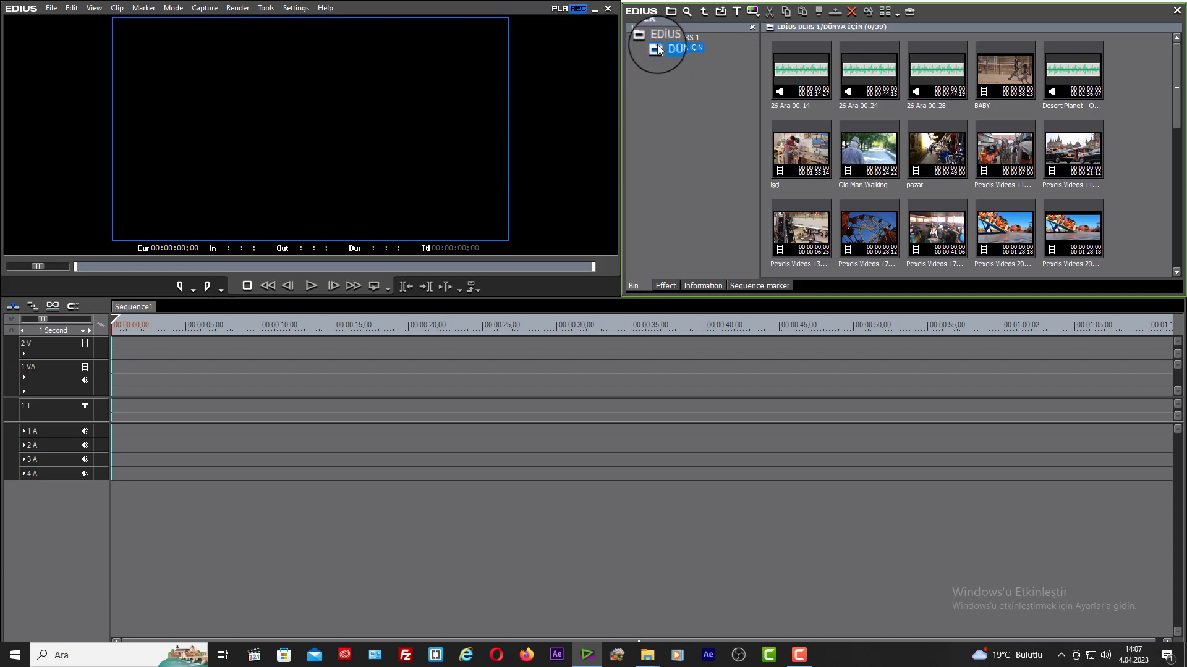
key("Delete")
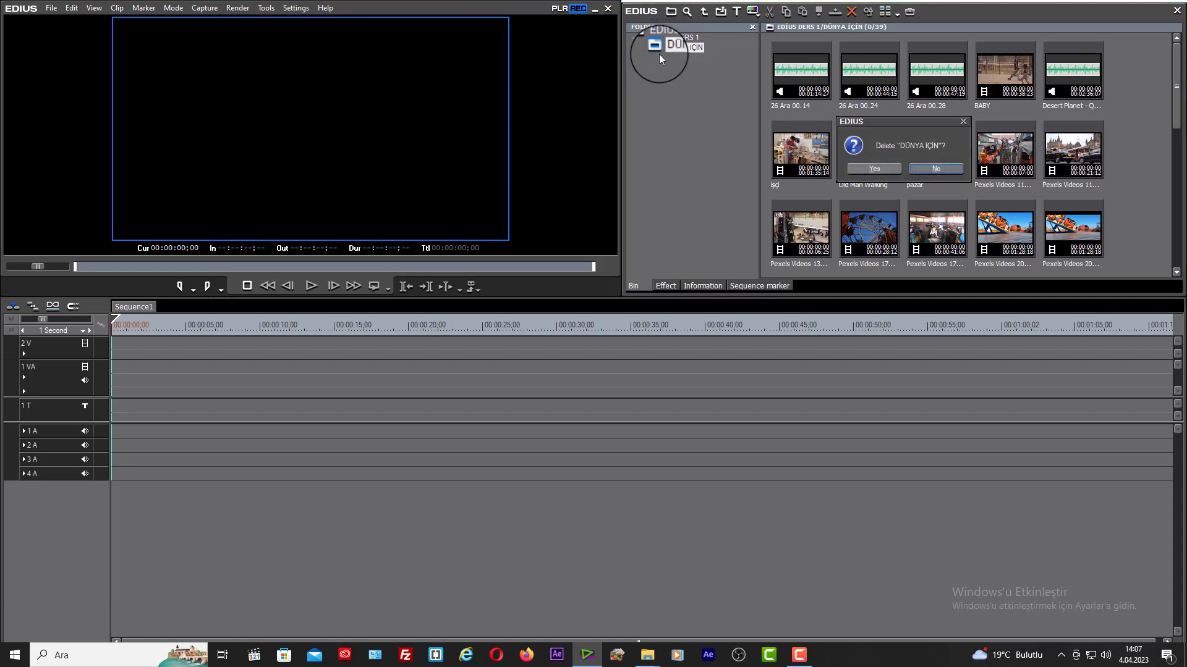
left_click(887, 169)
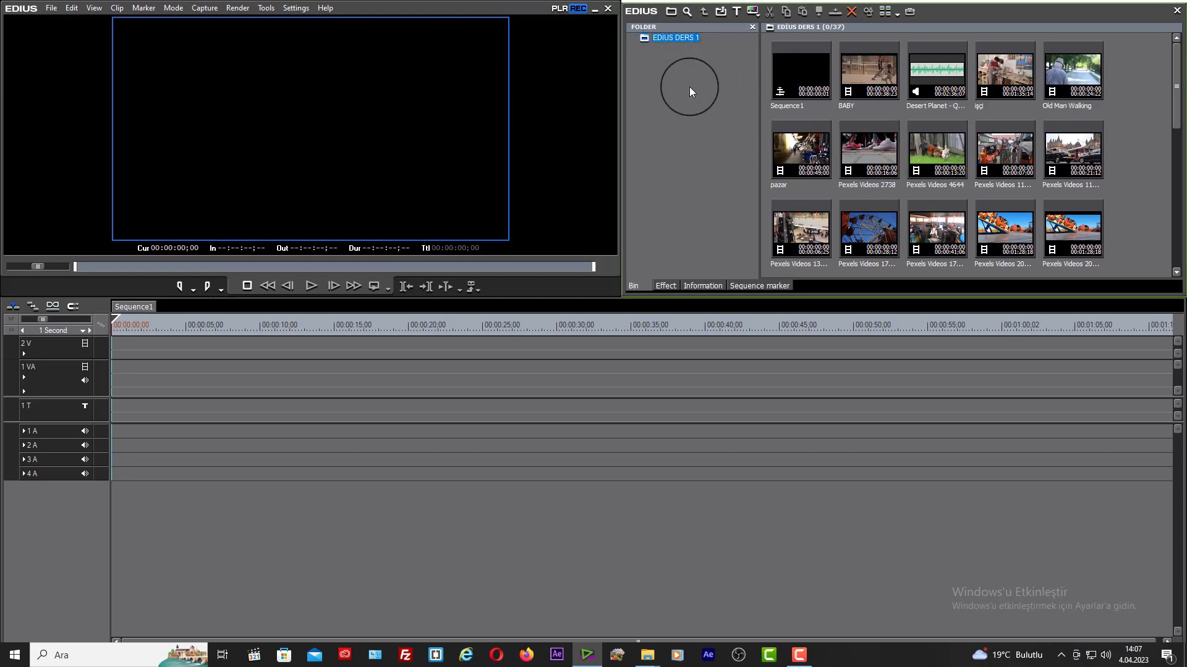
left_click(1120, 140)
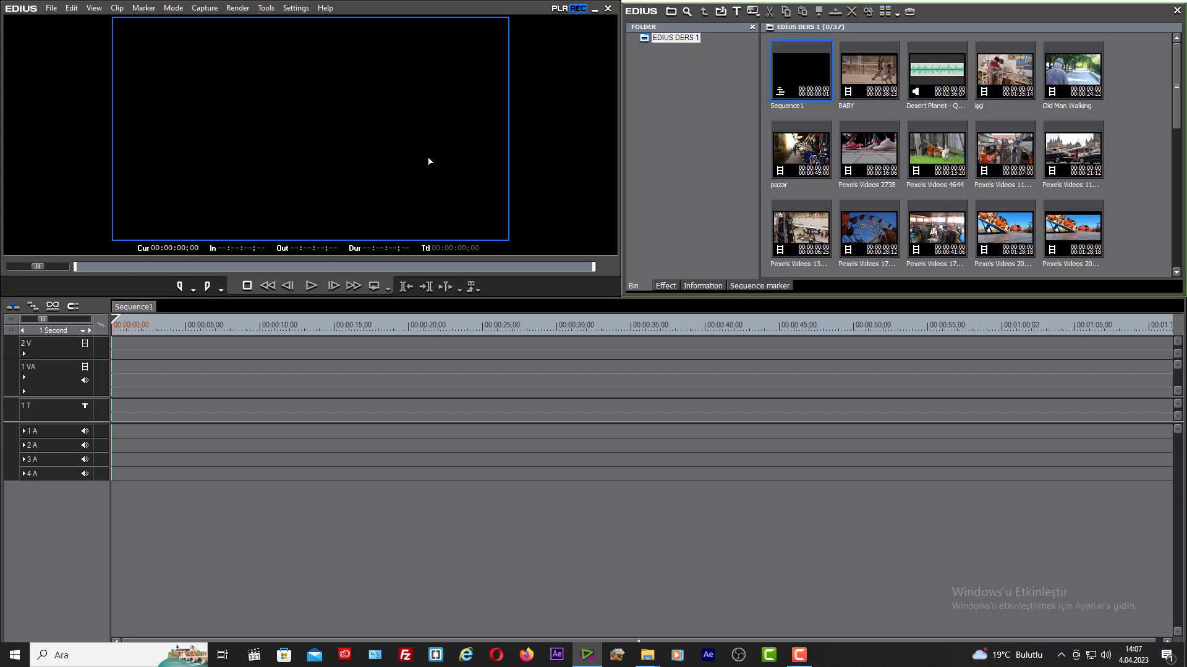
- Make the monitor window active
left_click(339, 137)
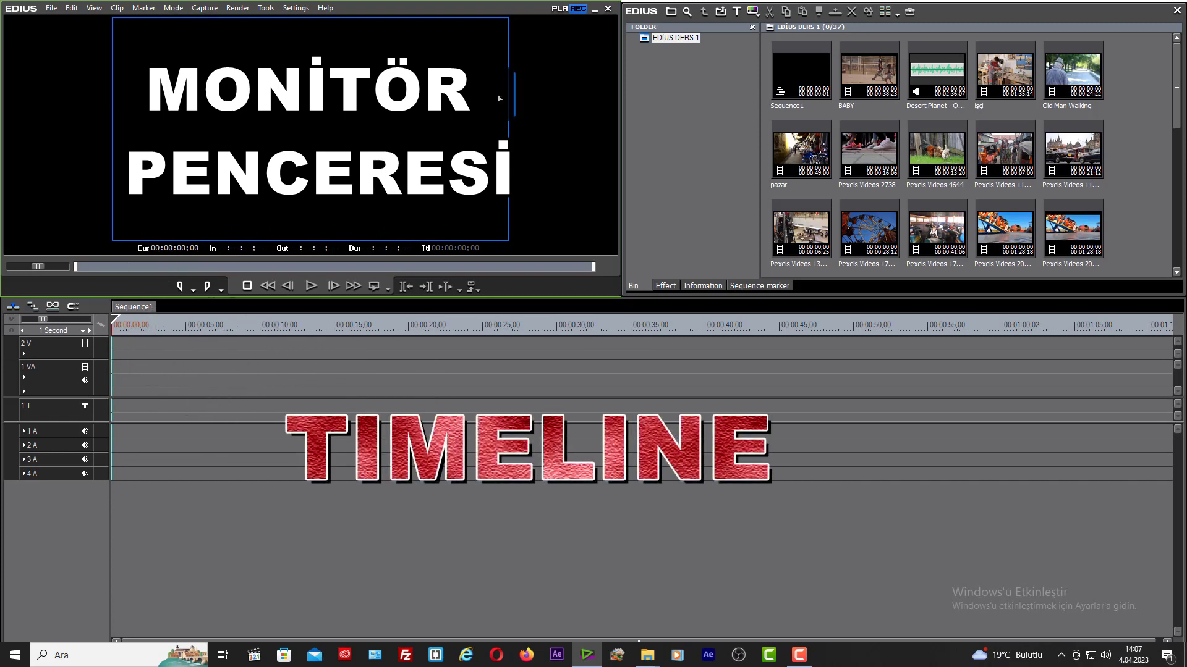
- Place the Pexels Videos 4644 clip from the bin at the start of the 1 VA track in Sequence1
left_click(1004, 71)
left_click(882, 73)
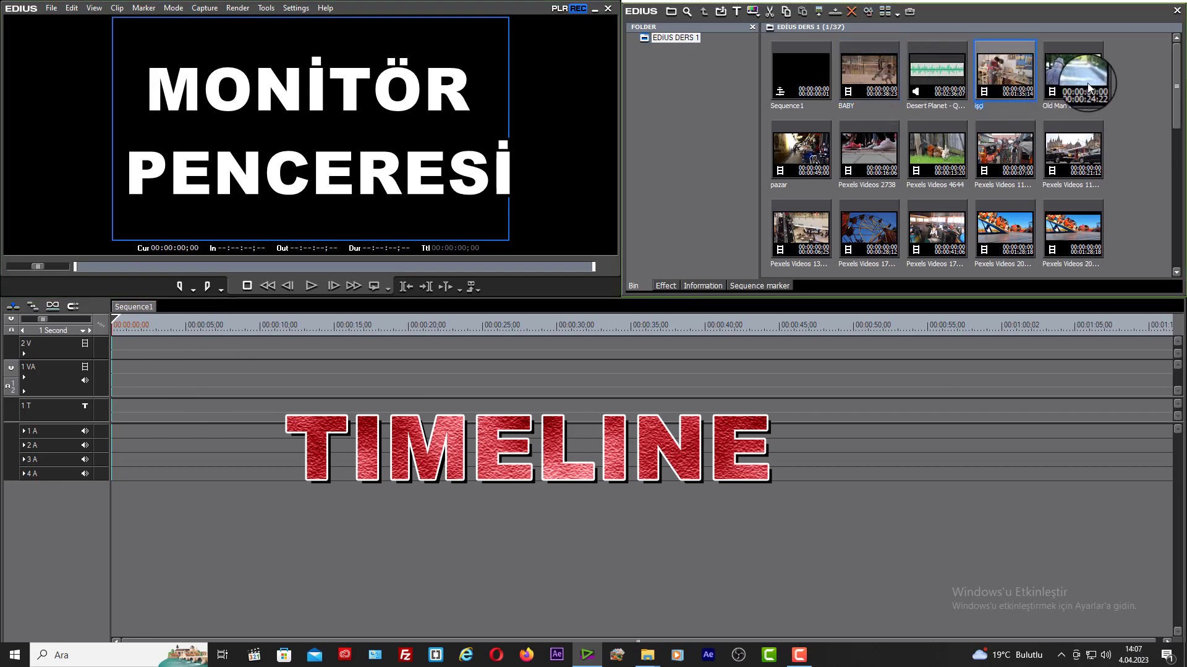
scroll(1082, 104, "down", 2)
left_click_drag(947, 36, 117, 389)
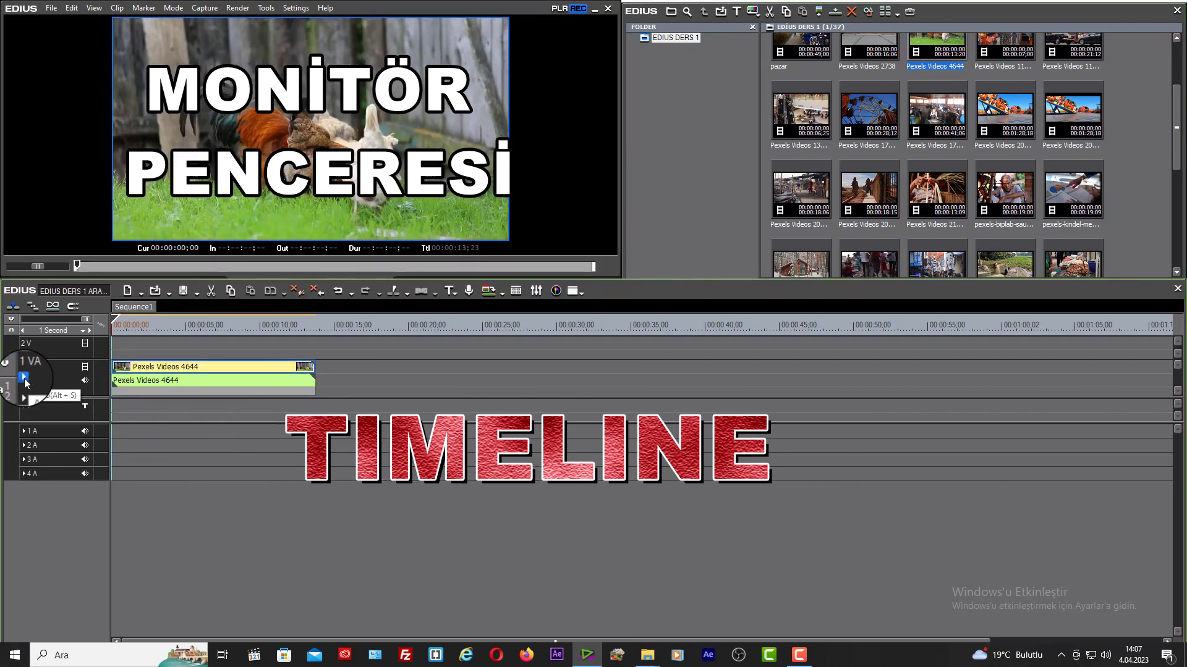
- Expand the audio and mixer rows of track 1 VA, try PAN and return to VOL, and turn on MIX
left_click(23, 377)
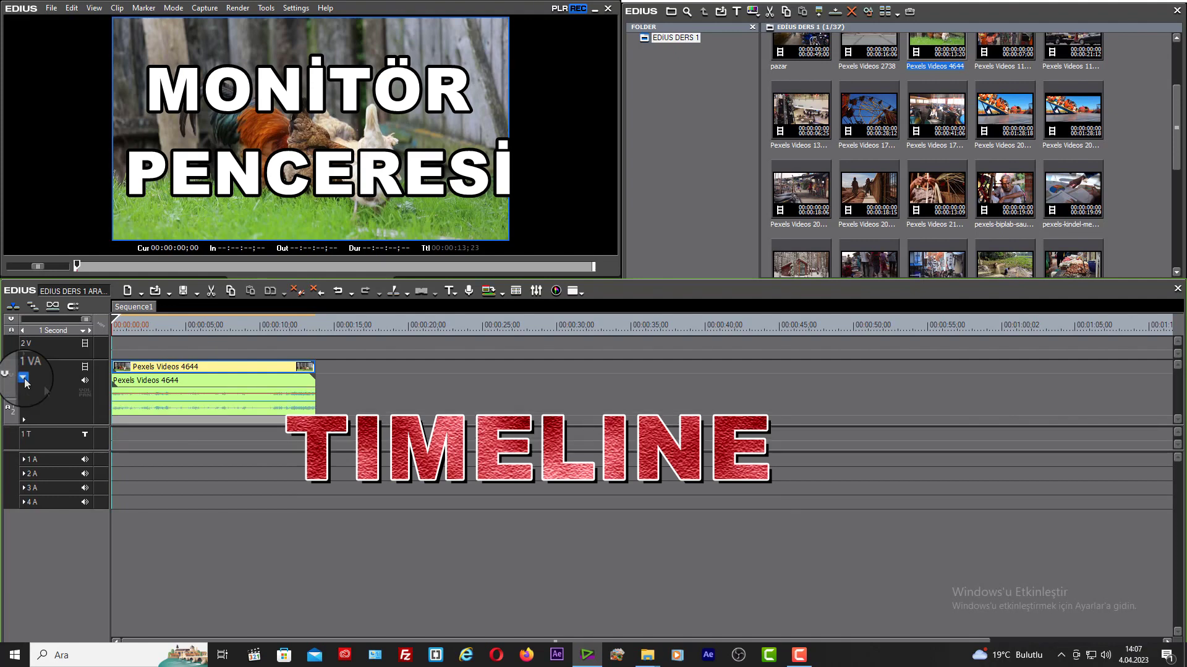
left_click(85, 399)
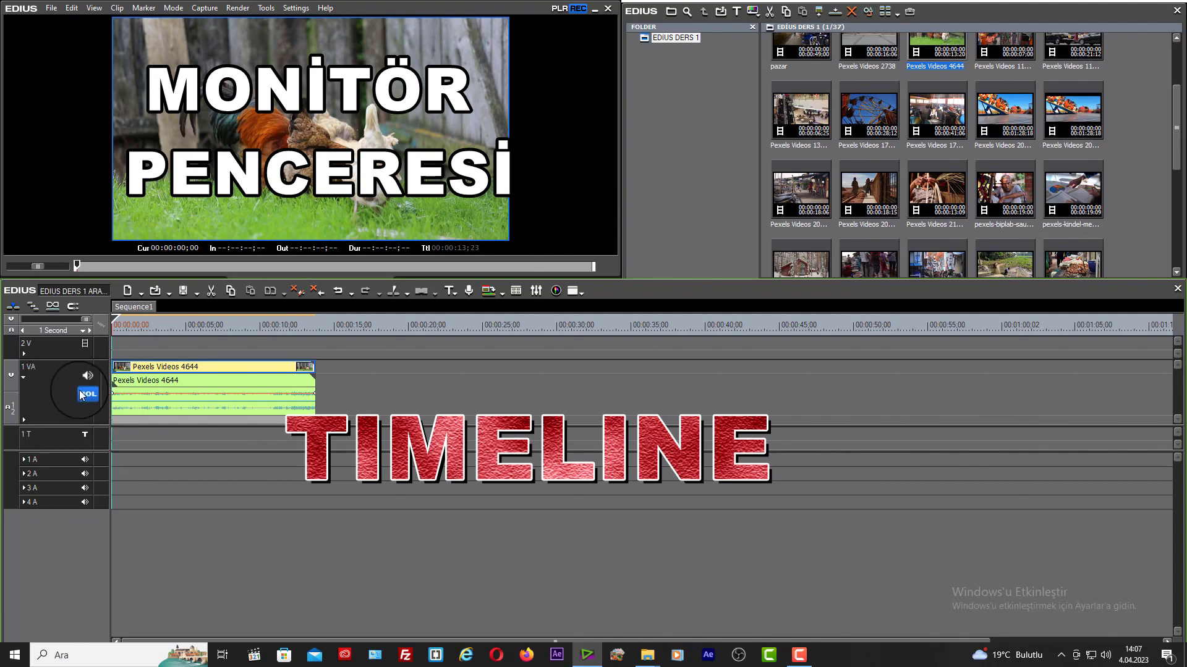
left_click(85, 396)
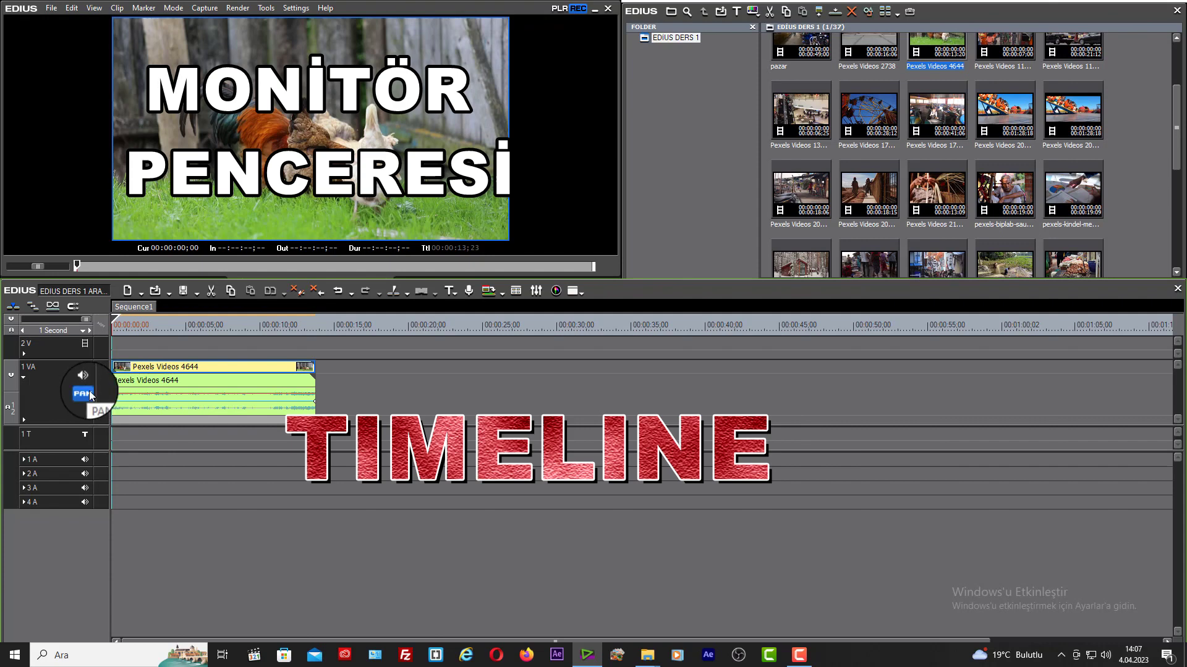
left_click(89, 399)
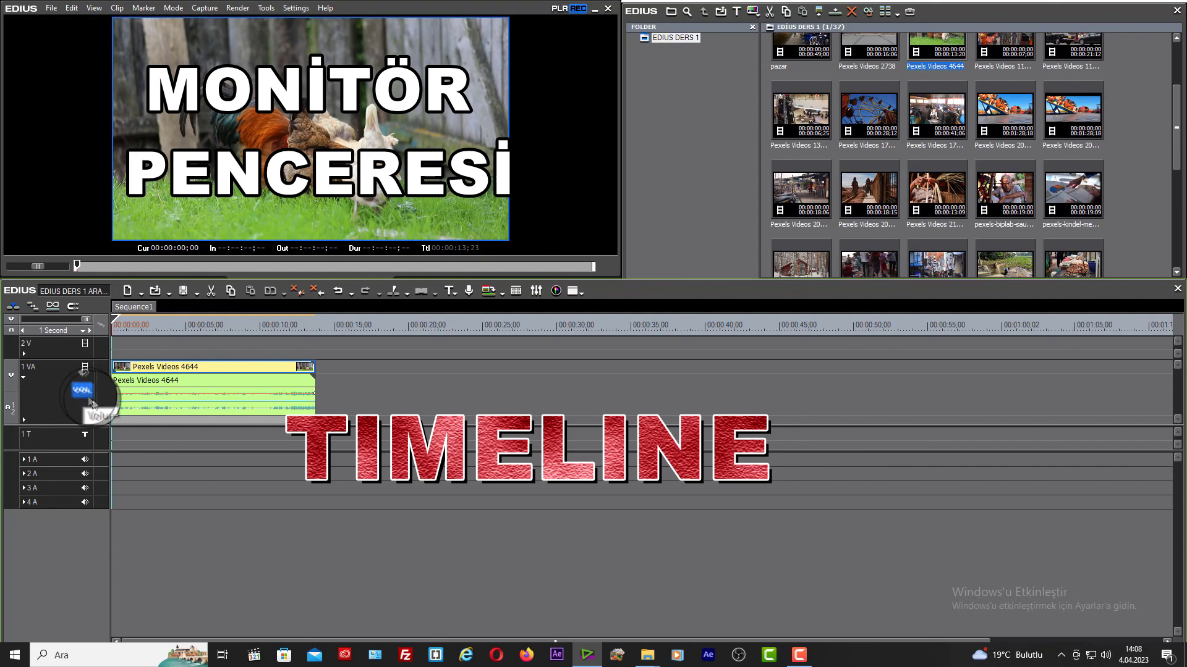
left_click(26, 418)
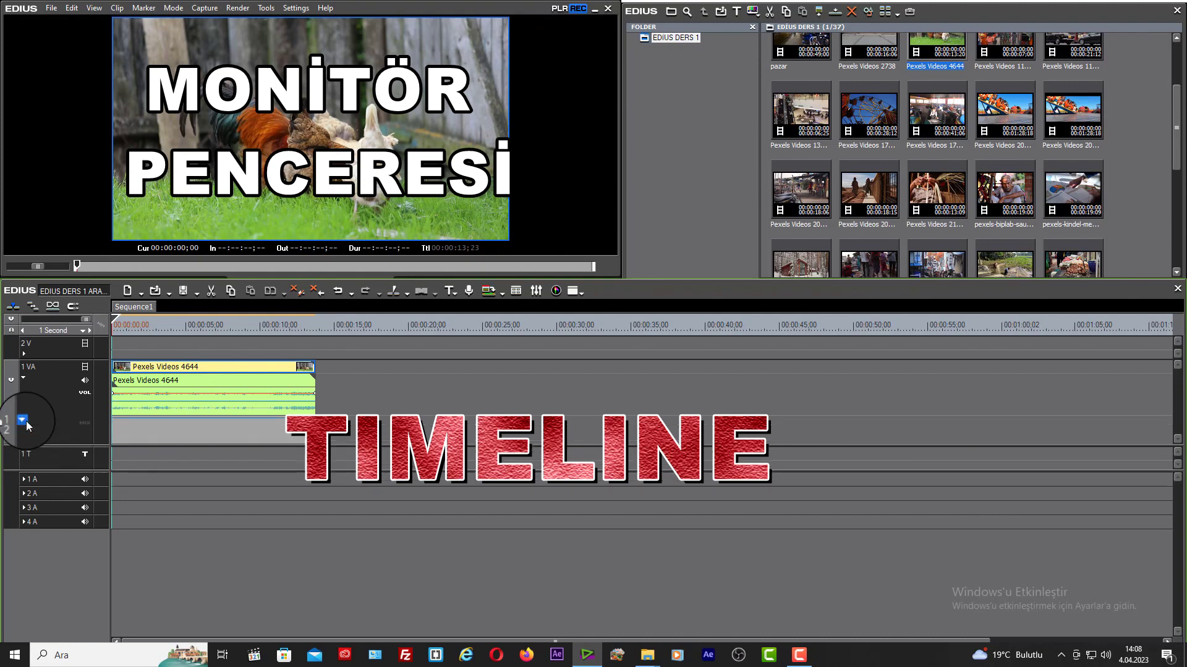
left_click(85, 425)
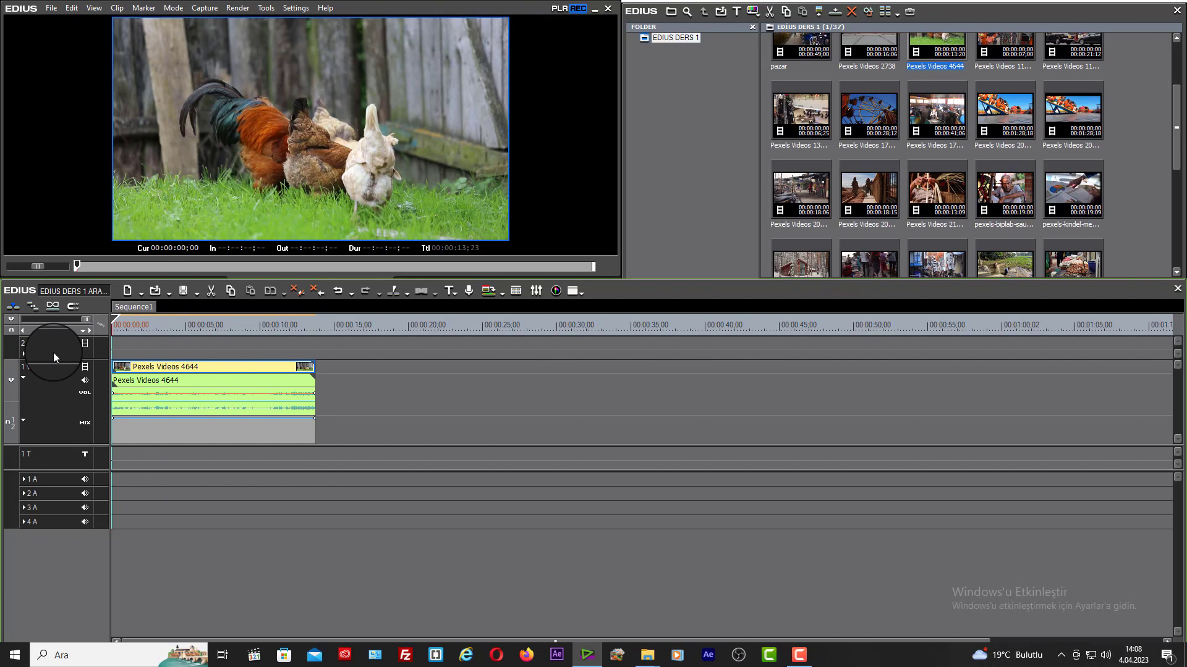
- Play the Pexels Videos 4644 clip in the timeline, pausing and resuming playback
key("space")
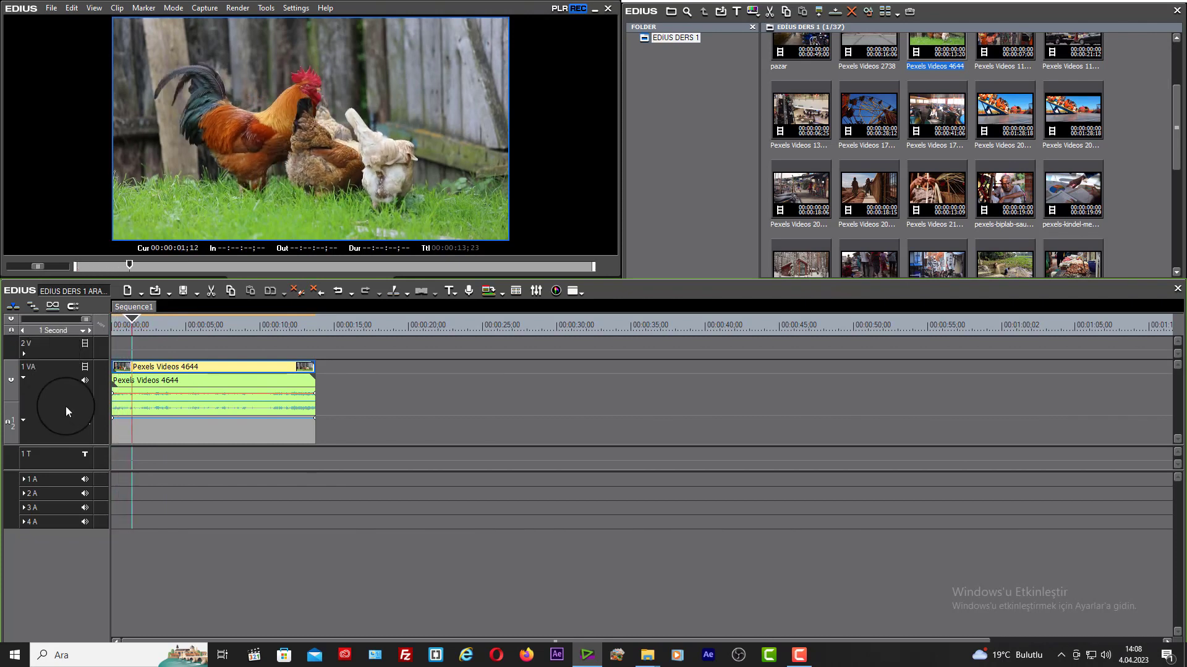
key("space")
key("space")
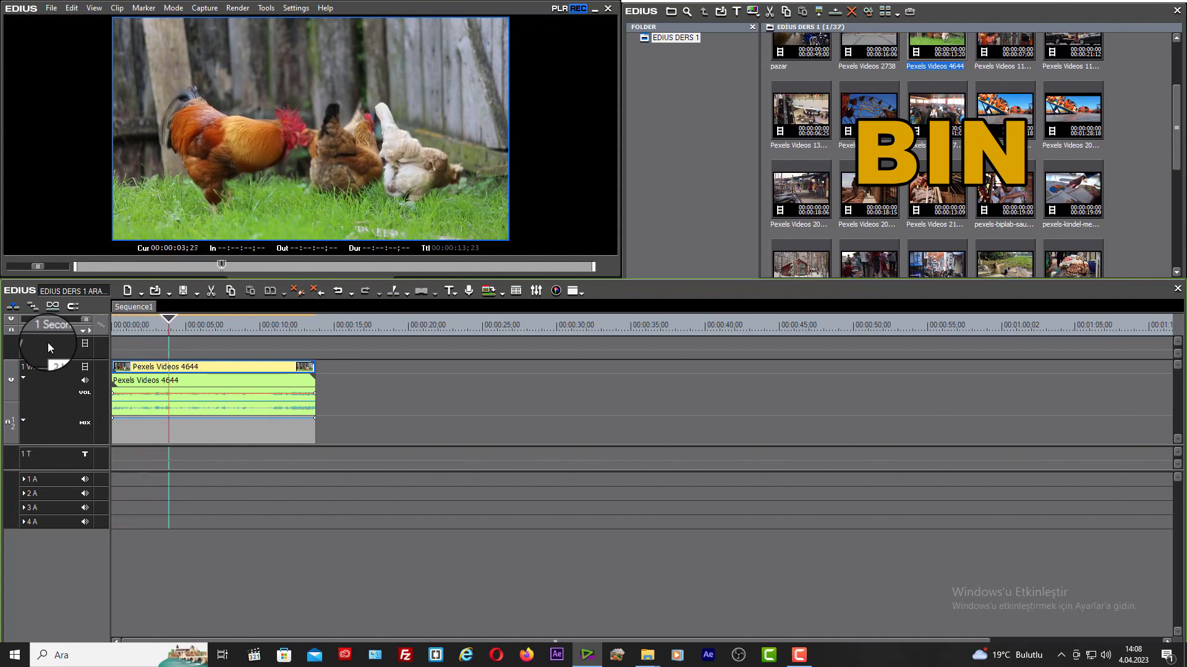
key("space")
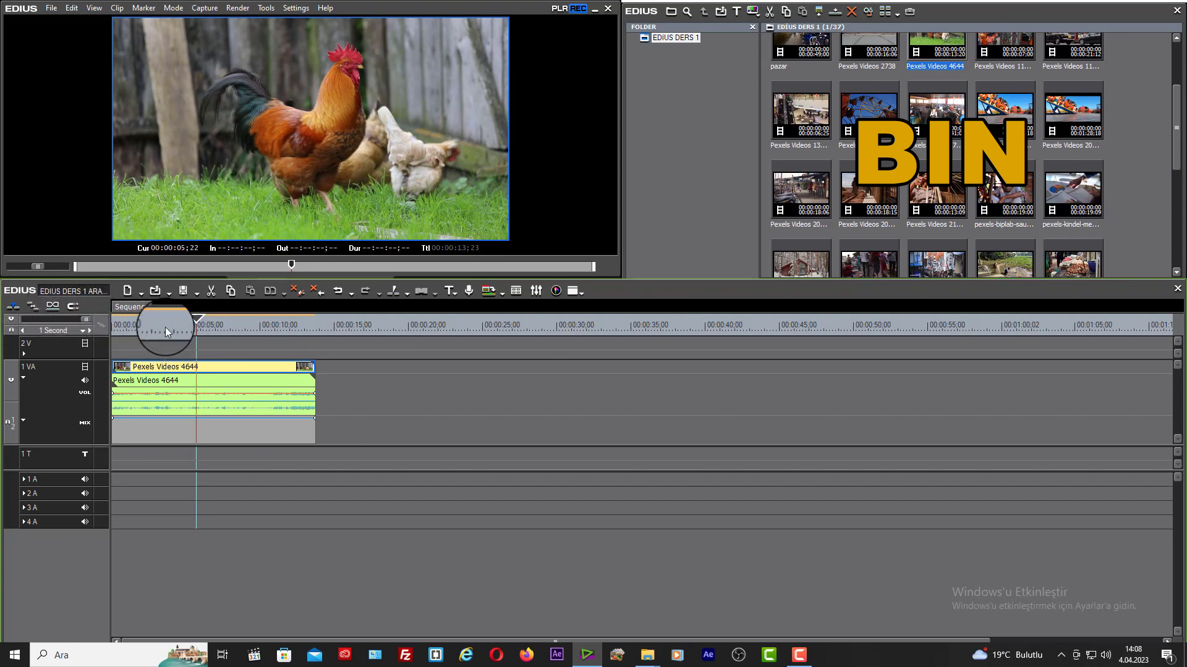
- Move the timeline cursor to 00:00:03;23
left_click(78, 309)
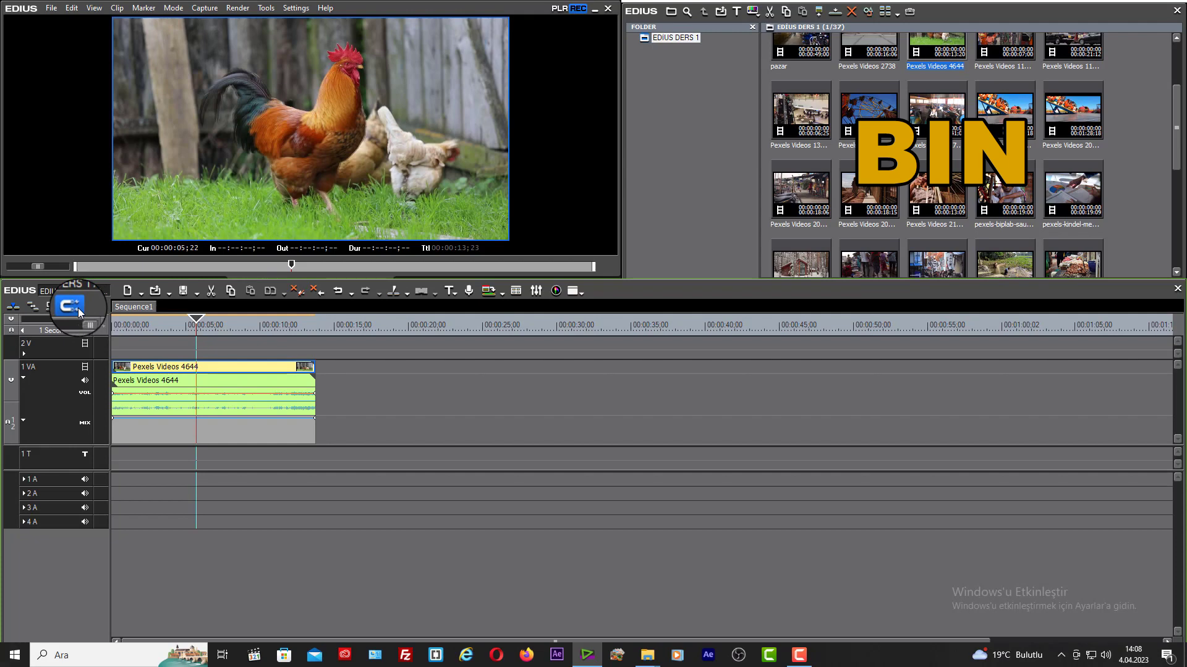
left_click(193, 347)
left_click(167, 326)
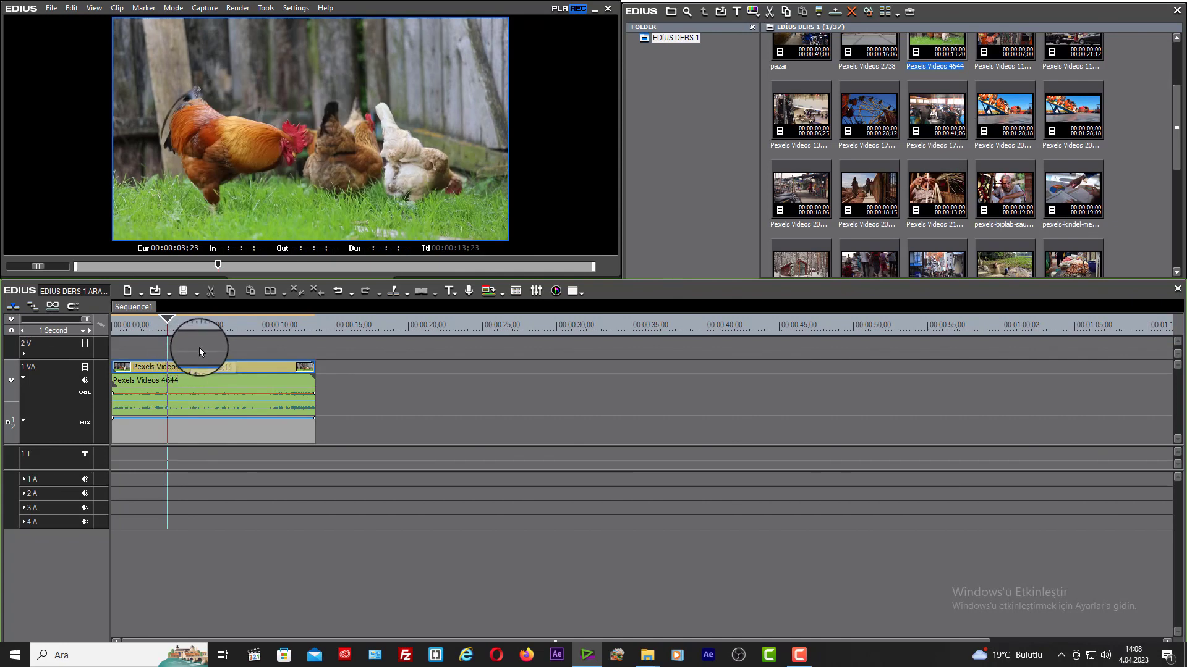
- Split the clip at the timeline cursor, ripple-delete its first part, and undo the deletion
left_click(192, 380)
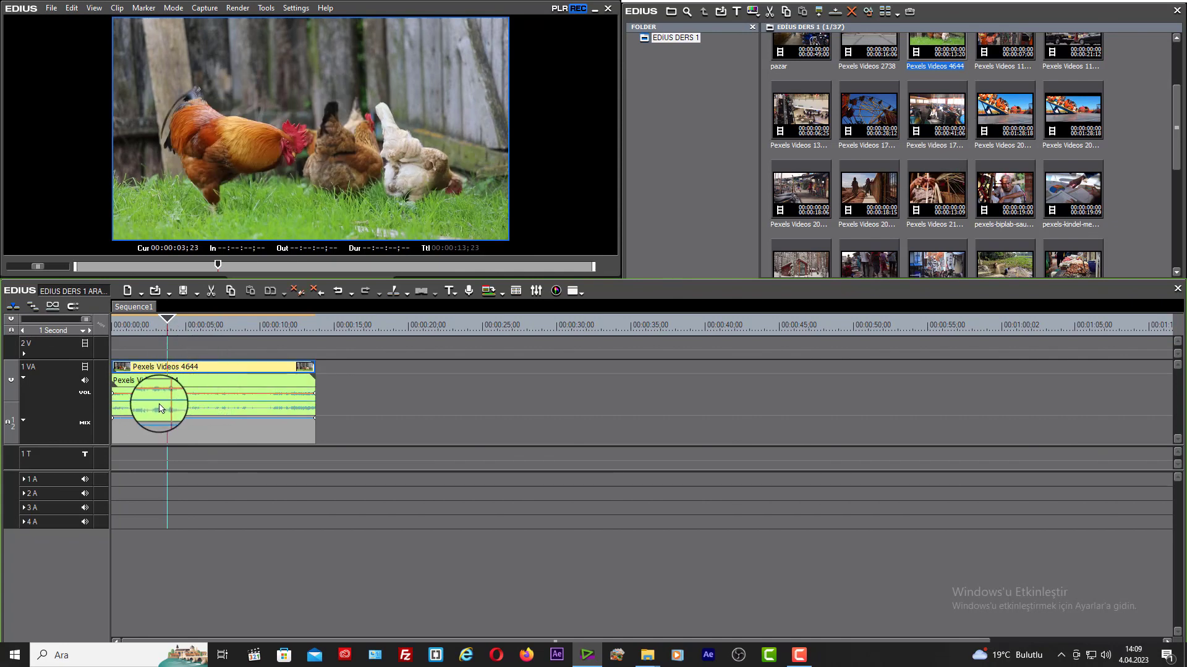
key("c")
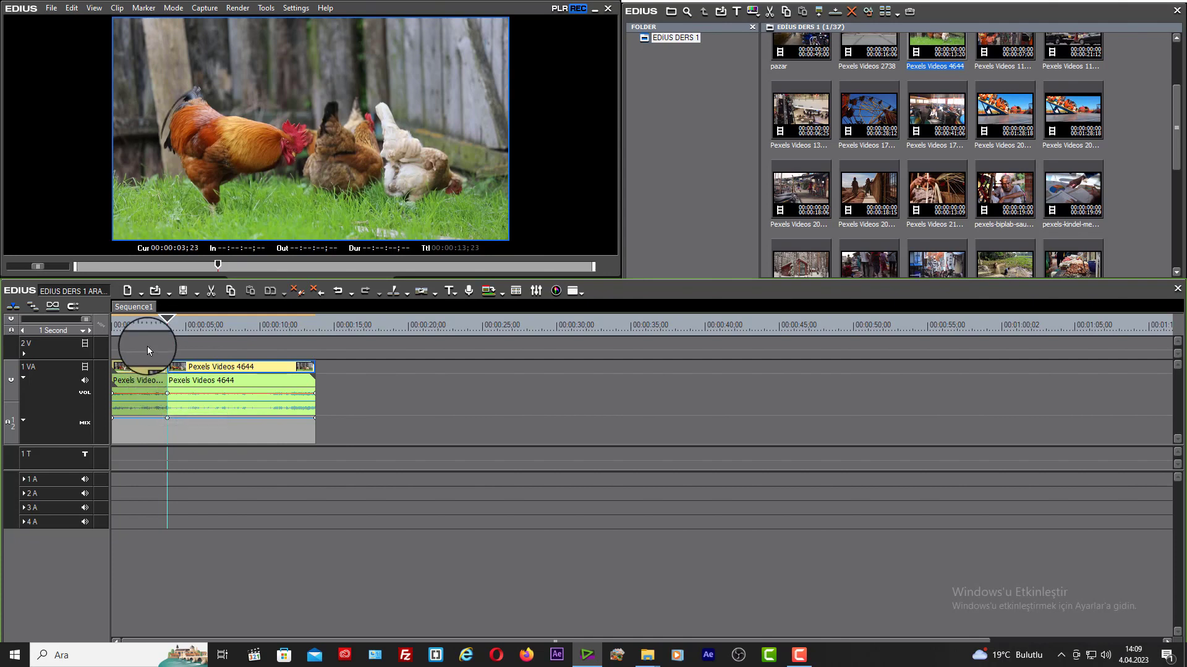
left_click(149, 424)
key("alt+Delete")
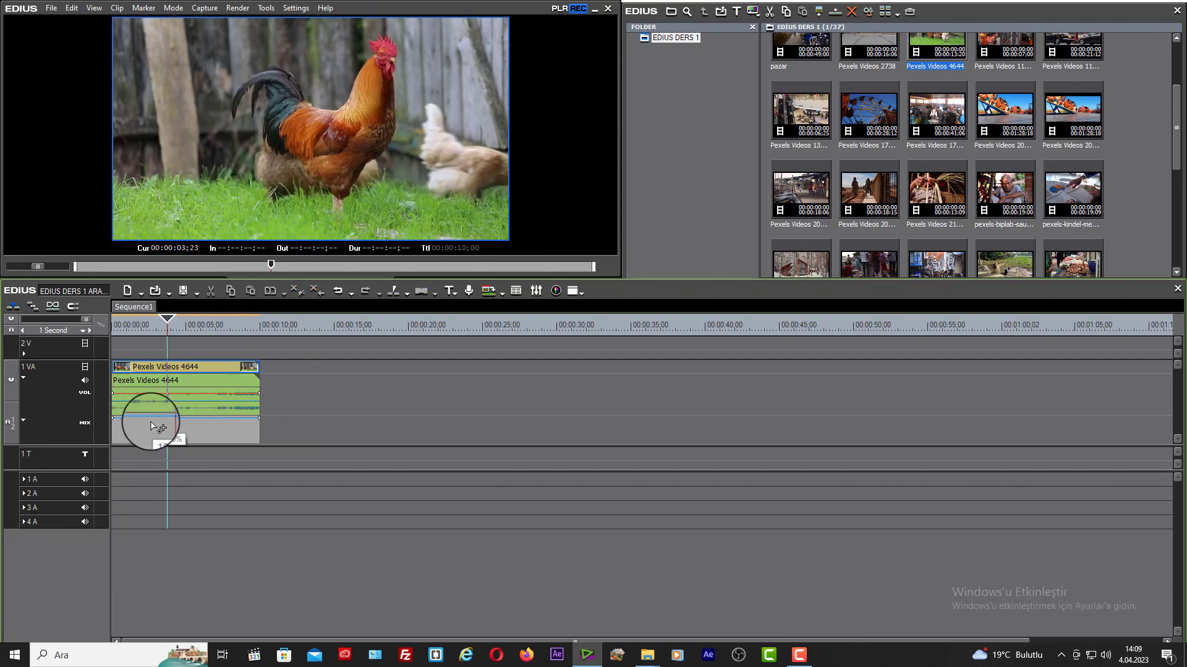
mouse_move(155, 422)
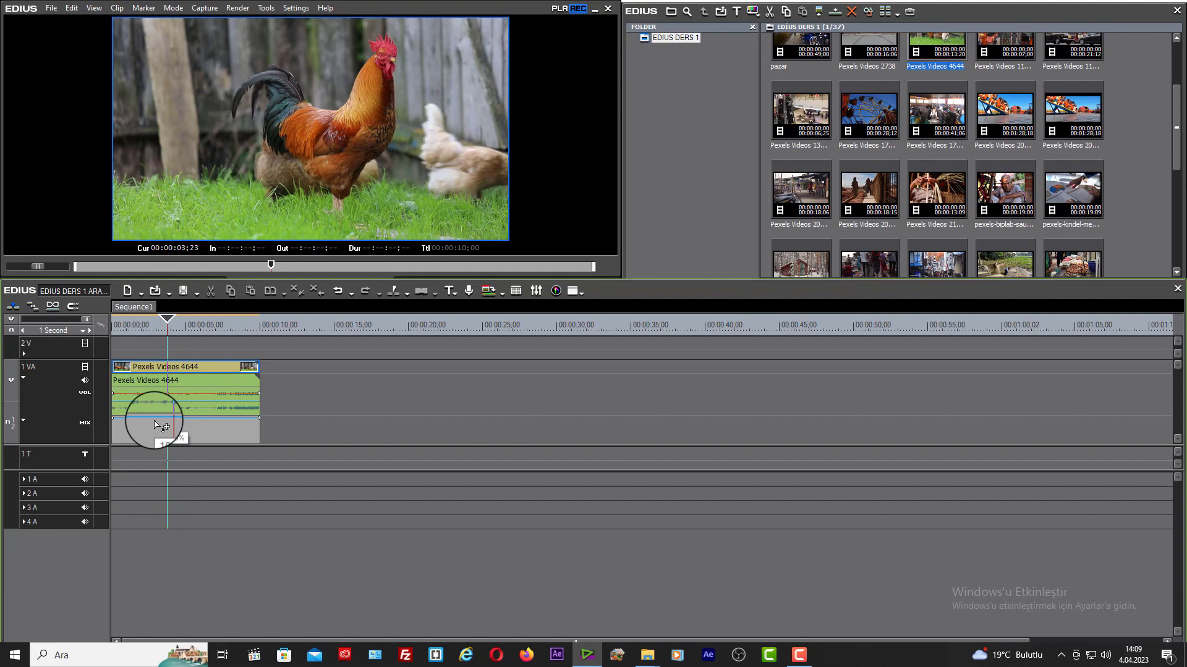
key("ctrl+z")
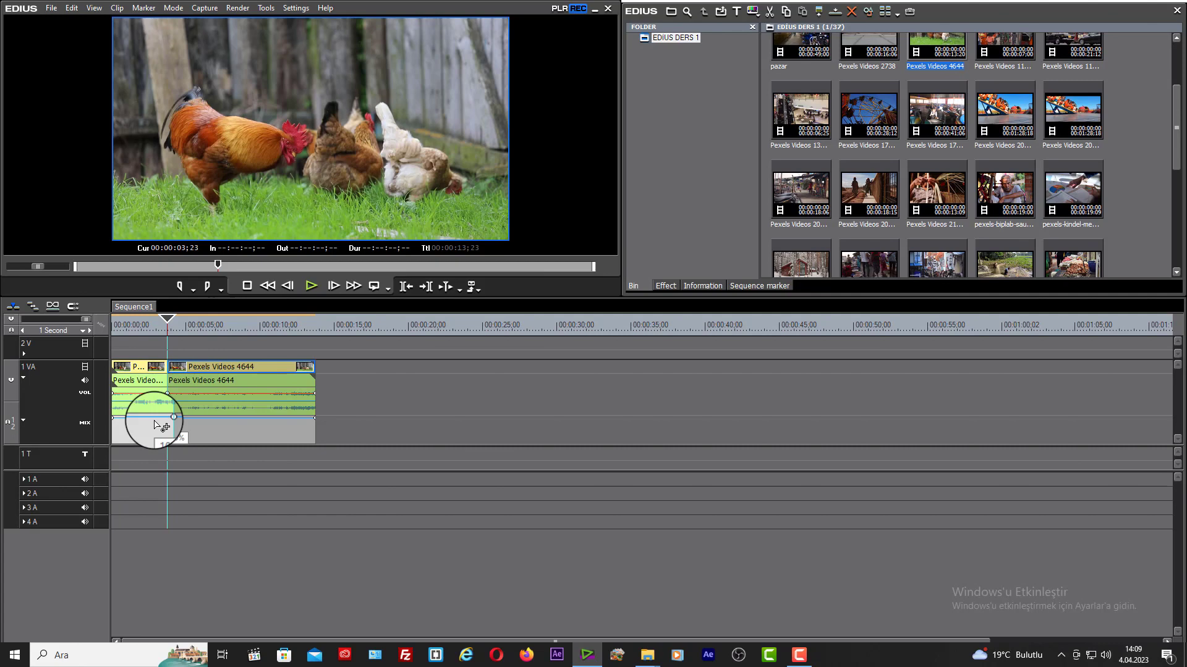
- Ripple-delete the first part of the clip again, then undo both the deletion and the split
key("alt+Delete")
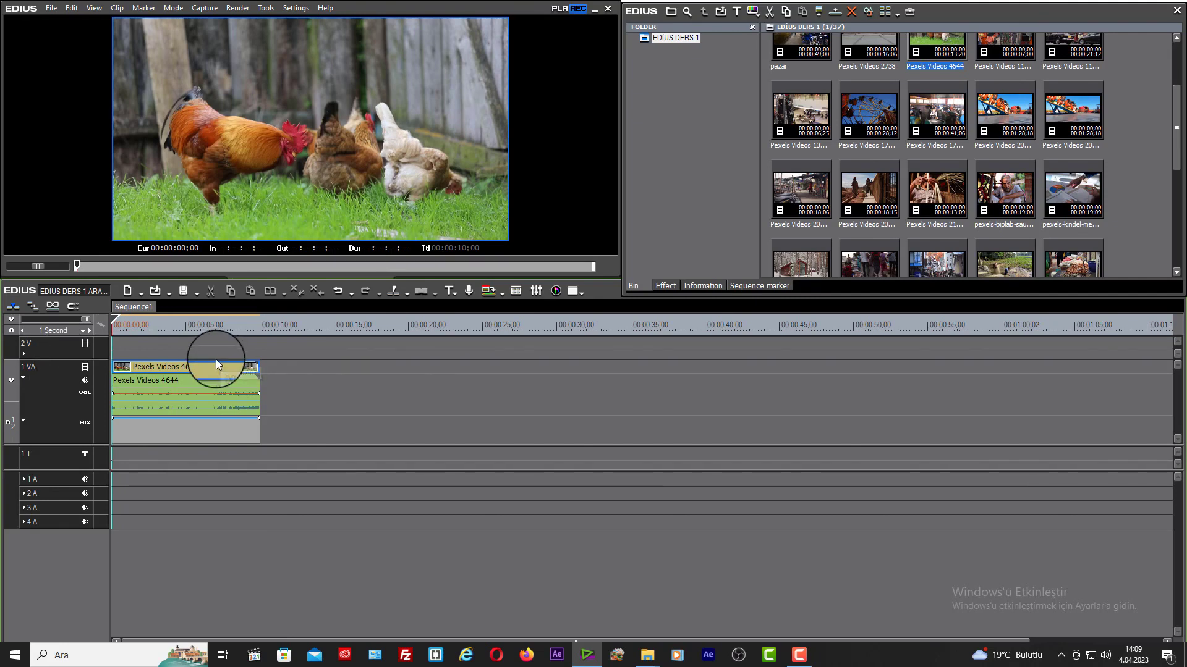
key("ctrl+z")
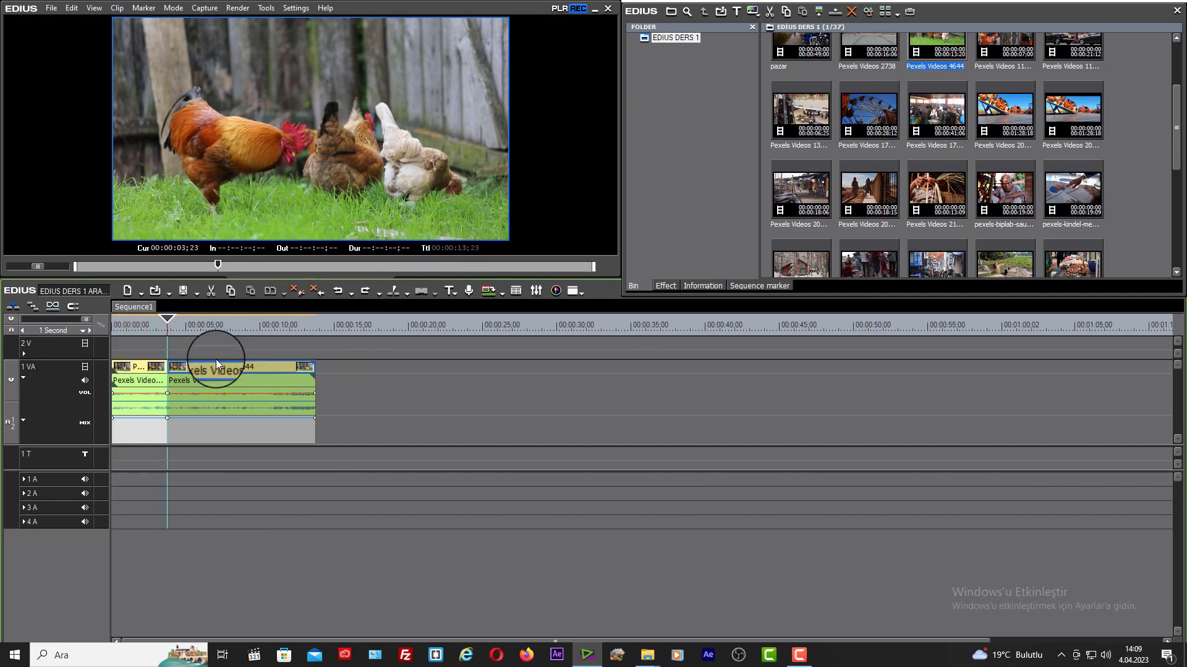
left_click(159, 409)
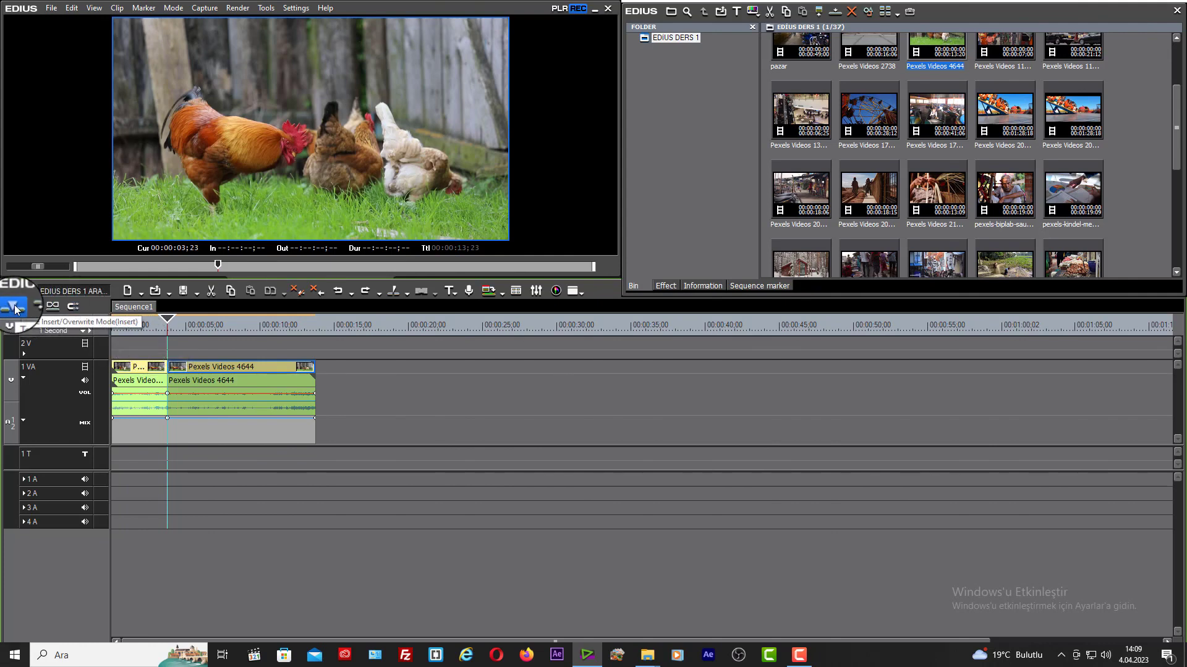
key("ctrl+z")
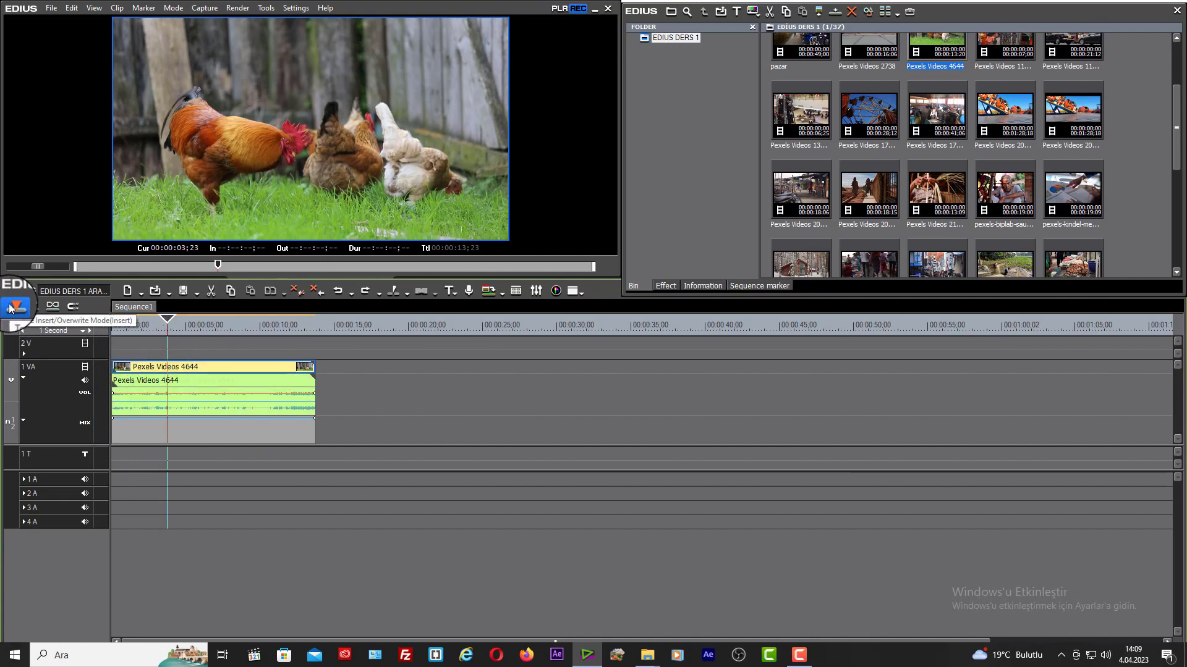
- In Overwrite mode, split the clip at the timeline cursor and delete its first part, then undo both edits
key("c")
left_click(140, 428)
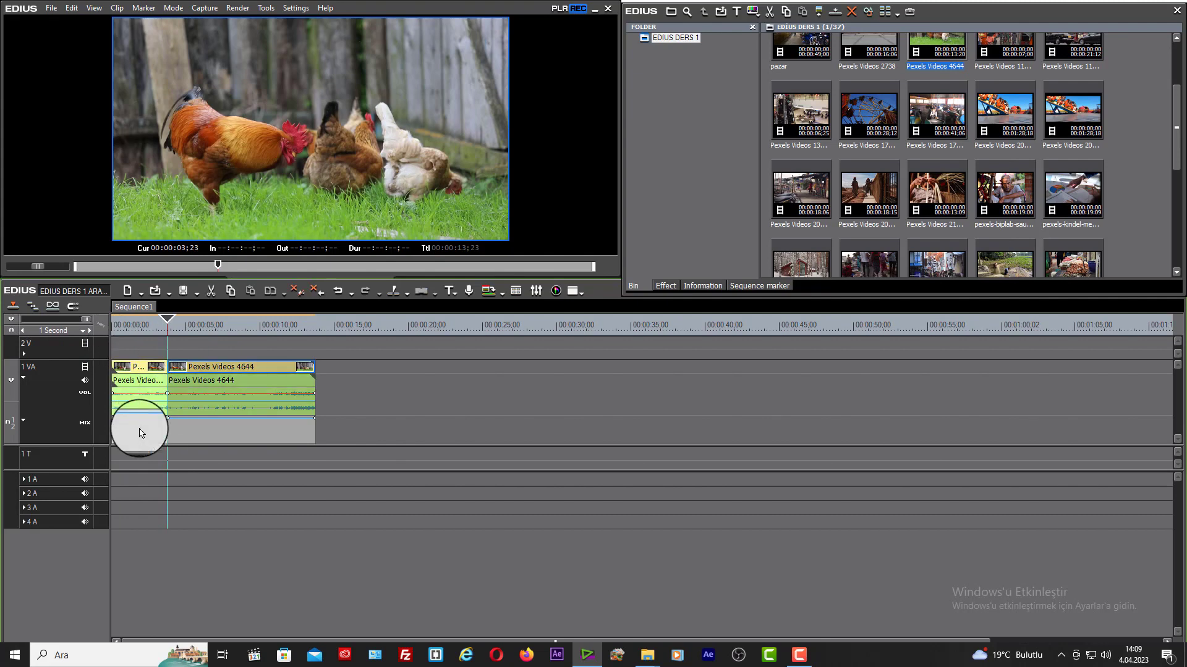
key("Delete")
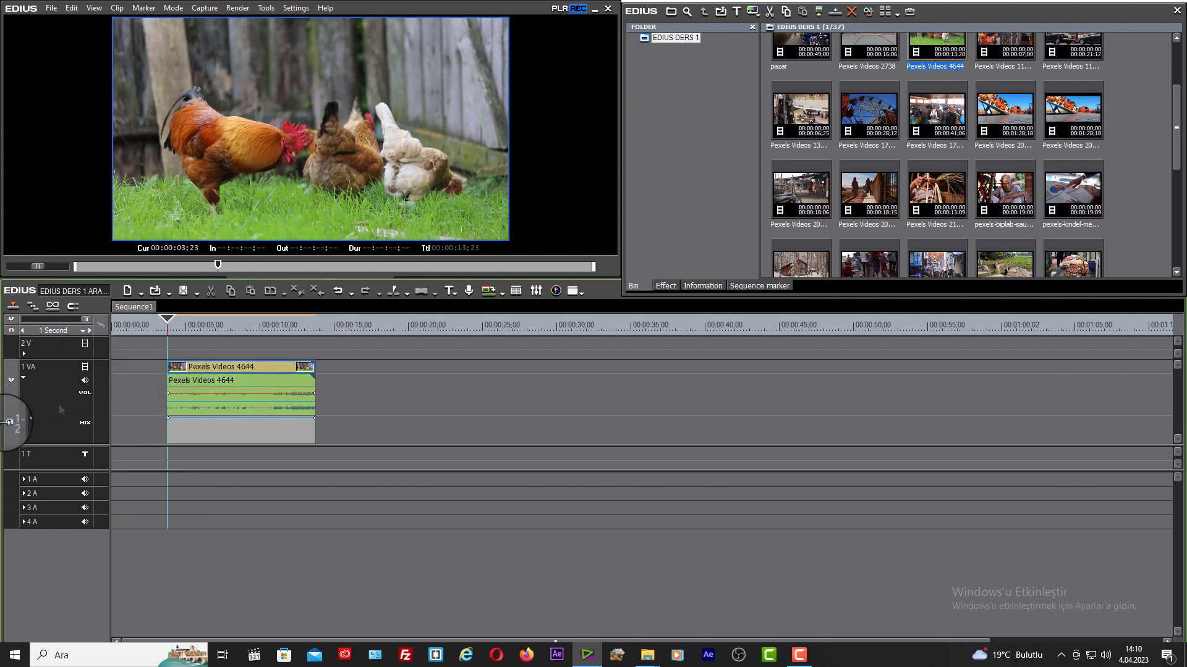
left_click(104, 383)
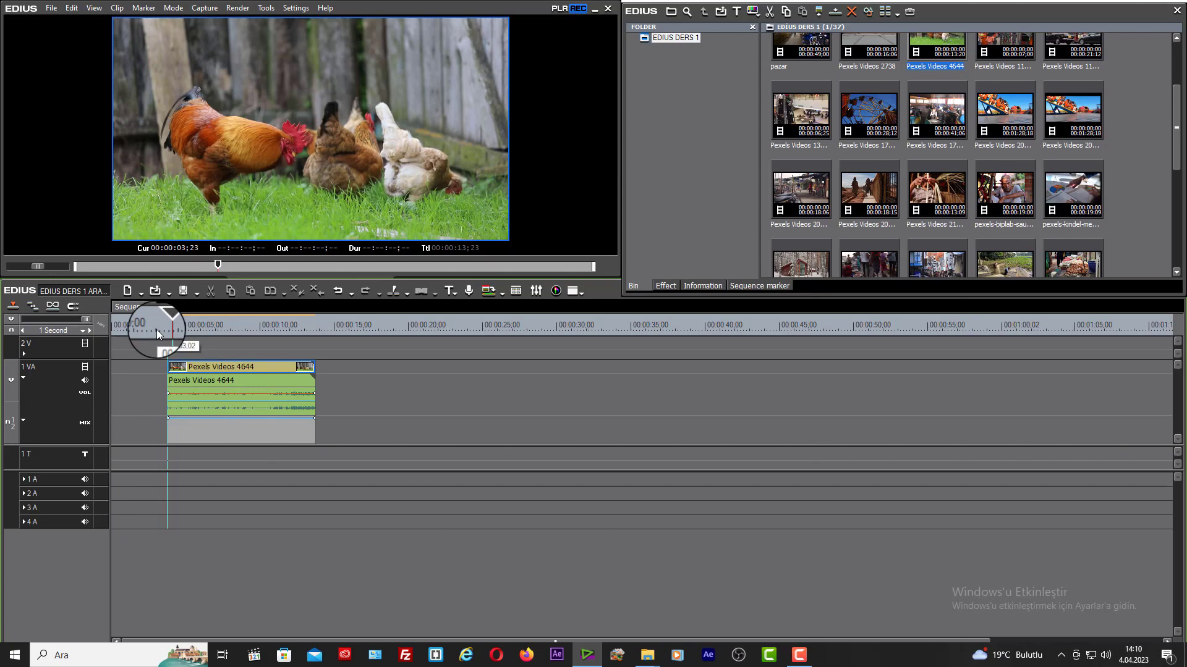
key("ctrl+z")
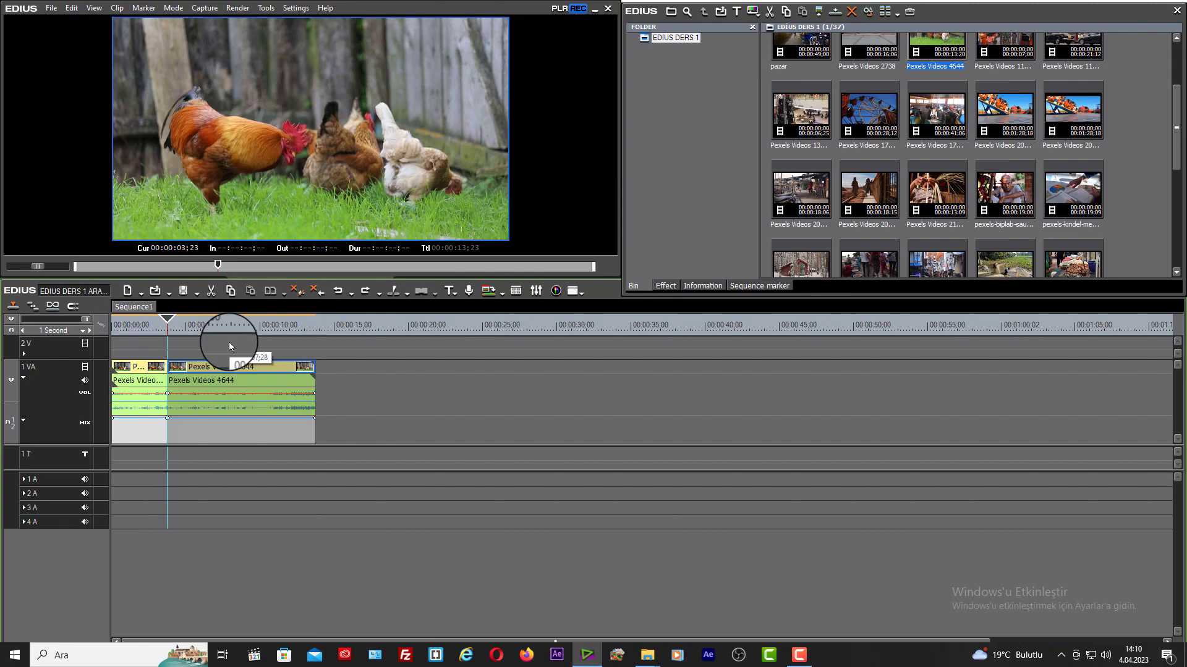
key("ctrl+z")
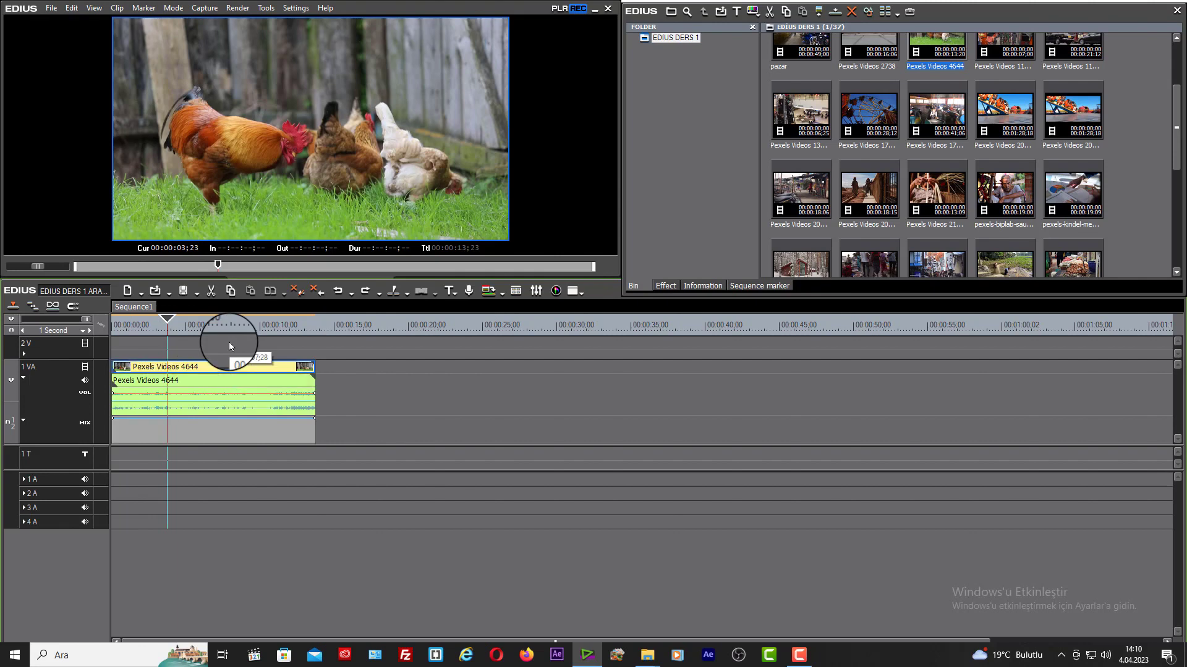
- Return to Insert mode, turn off ripple mode, split the clip at the timeline cursor, delete its first part, and undo the edits
left_click(36, 312)
left_click(32, 307)
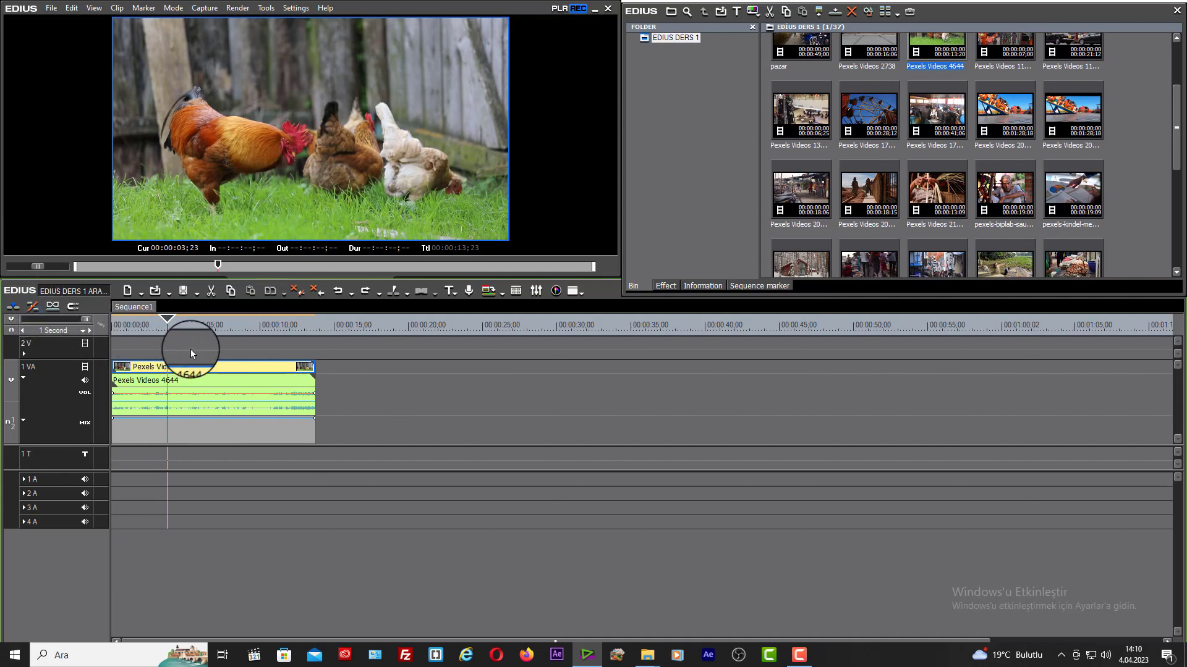
key("c")
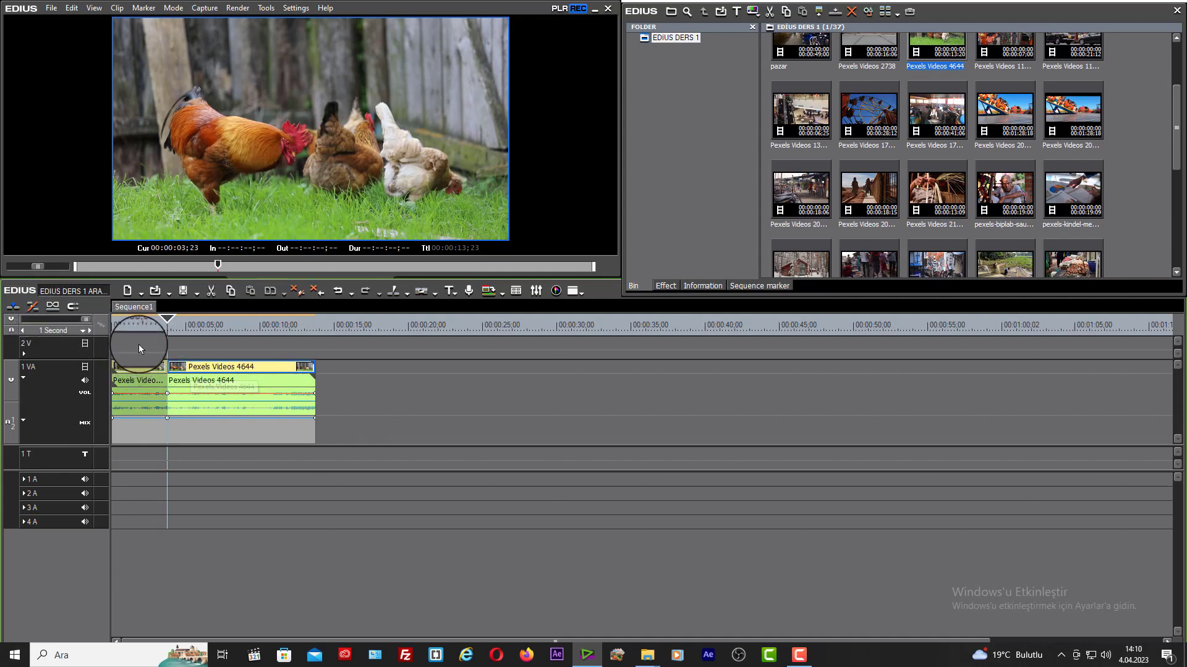
left_click(139, 413)
key("Delete")
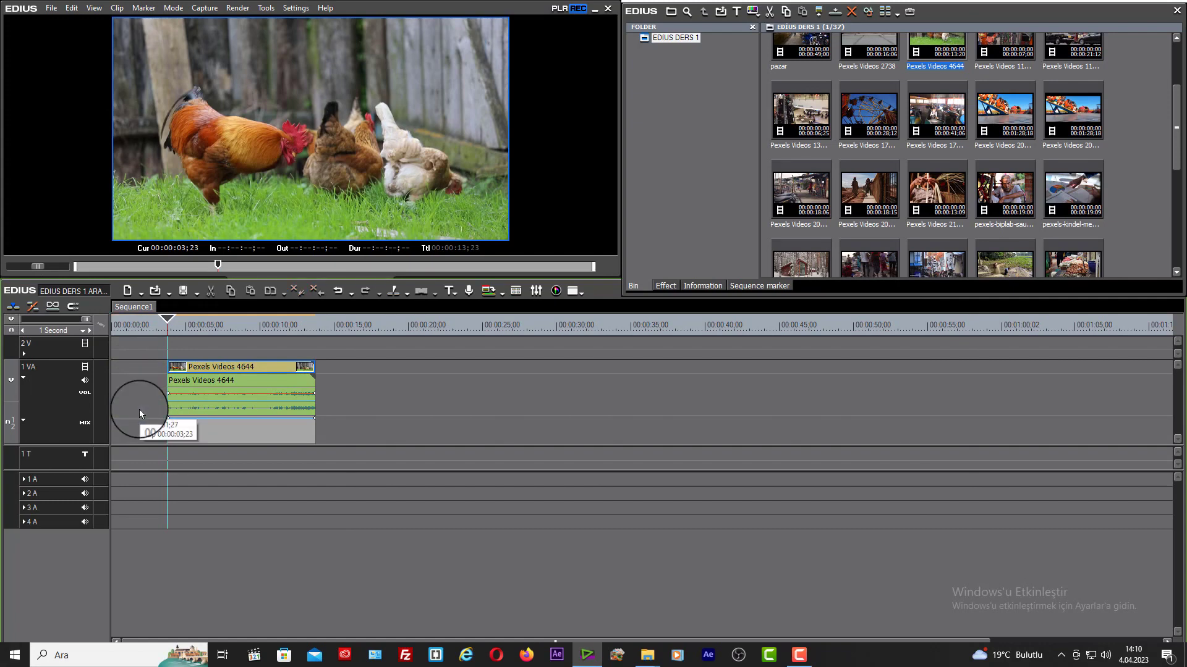
left_click(139, 409)
key("Delete")
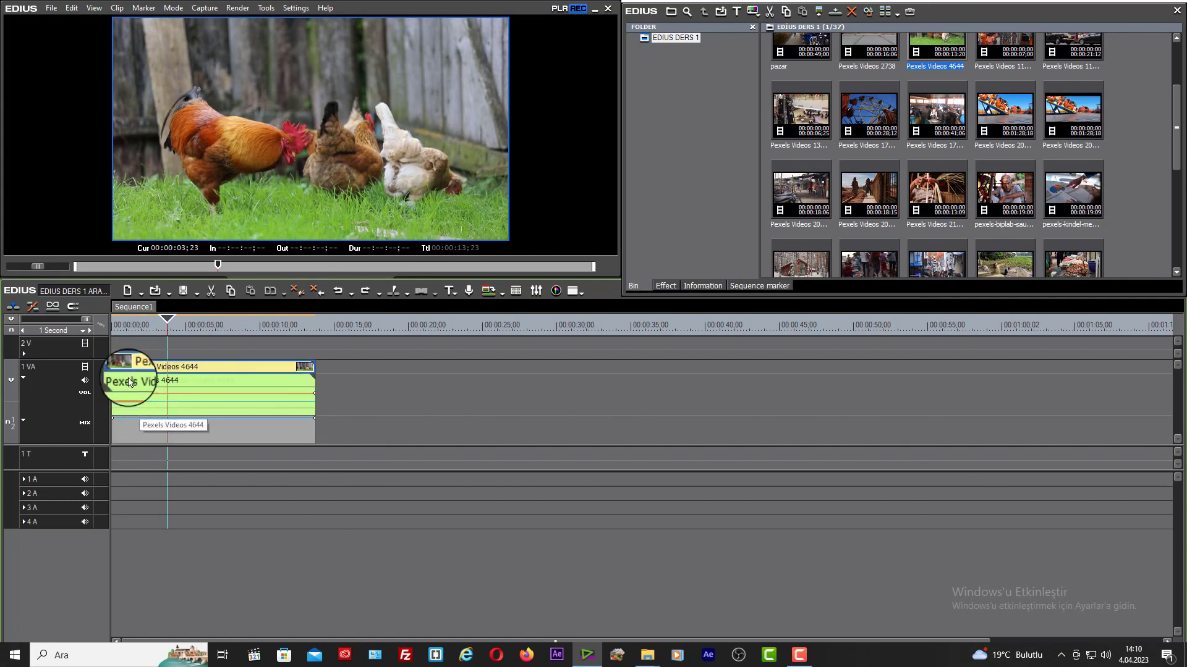
- Turn ripple mode back on, split the clip at the timeline cursor, delete its first part, and undo the deletion
left_click(33, 306)
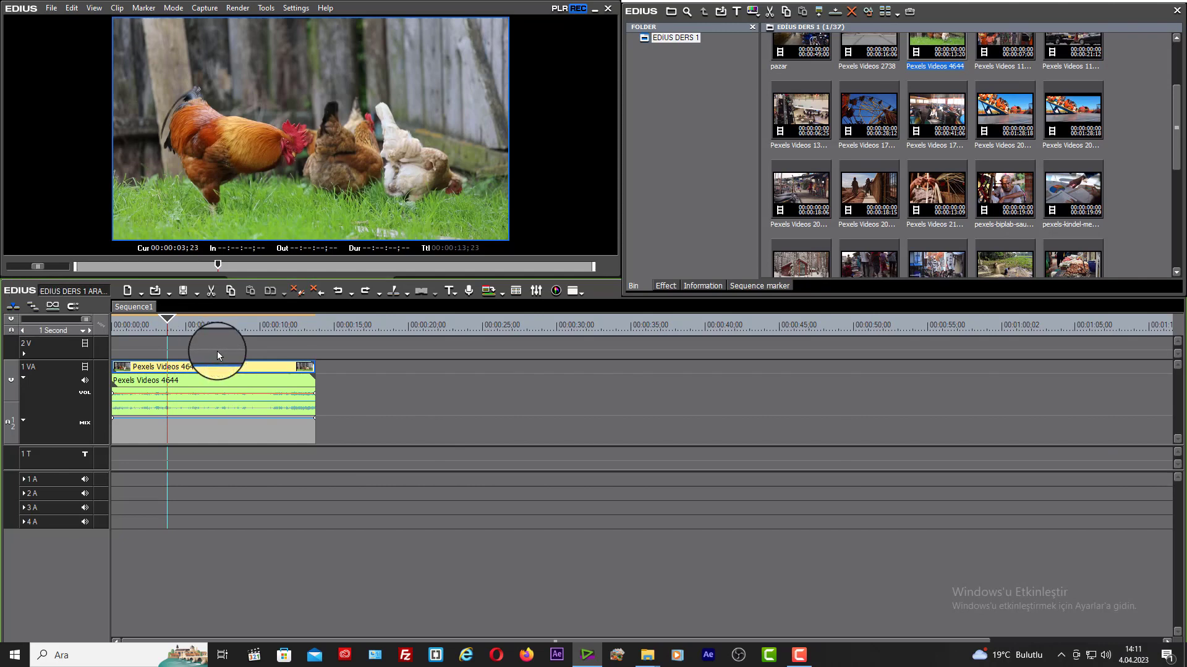
key("c")
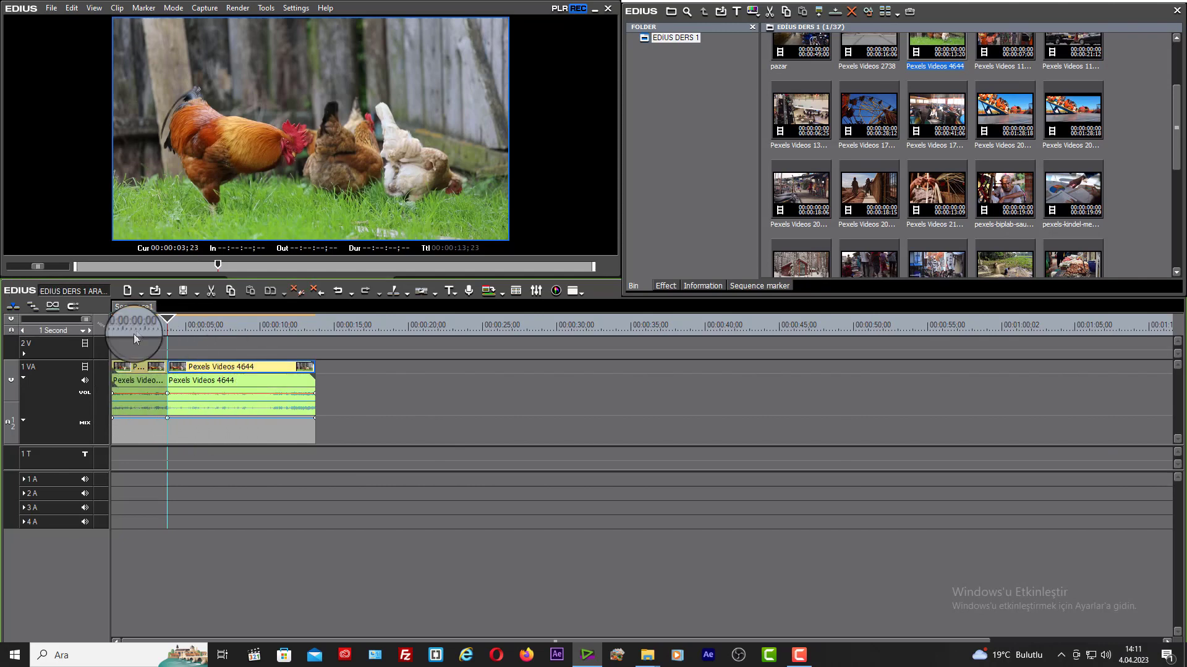
left_click(154, 426)
key("Delete")
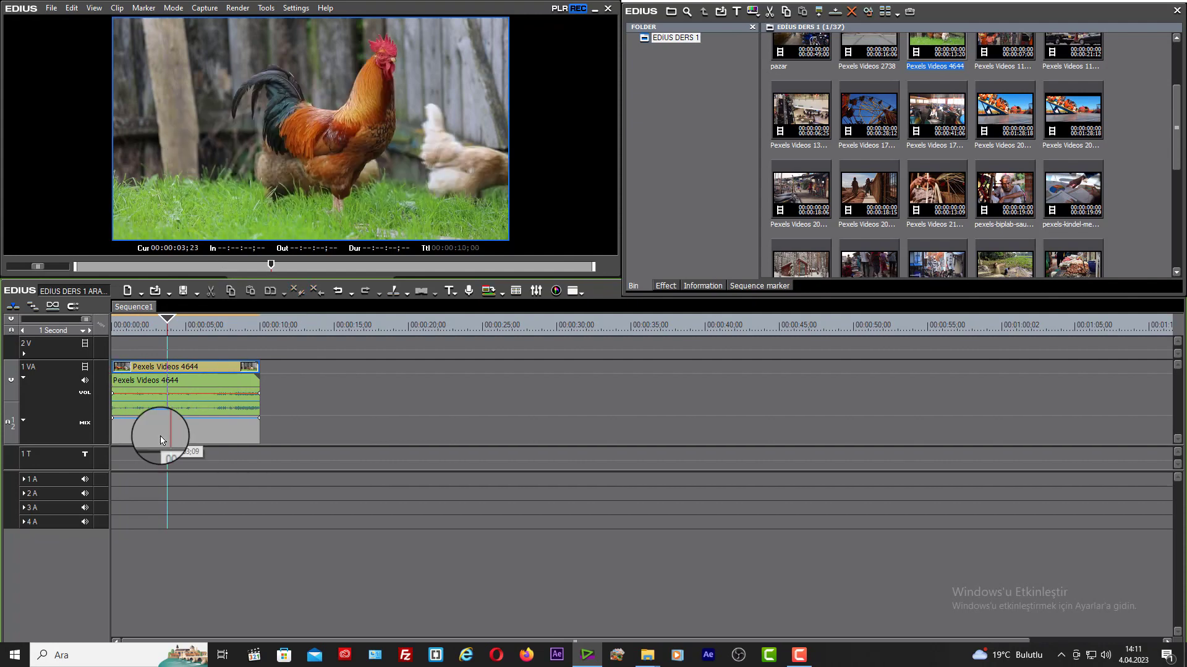
key("ctrl+z")
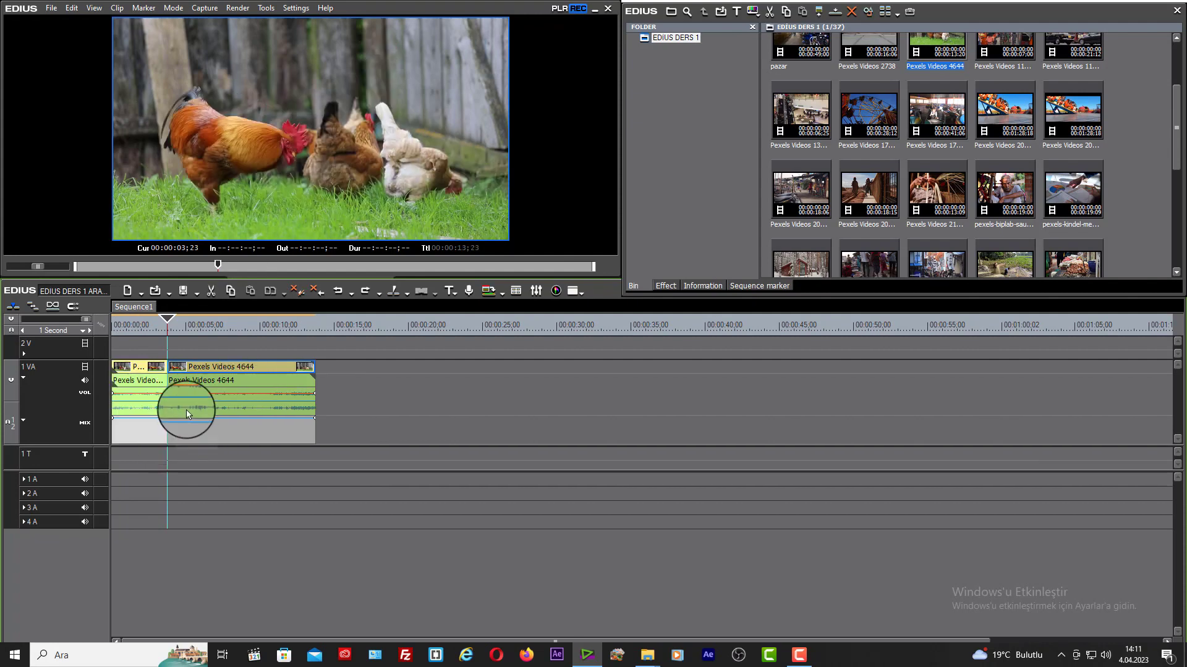
- Undo the split of the Pexels Videos 4644 clip, then delete the whole linked clip and undo the deletion
key("ctrl+z")
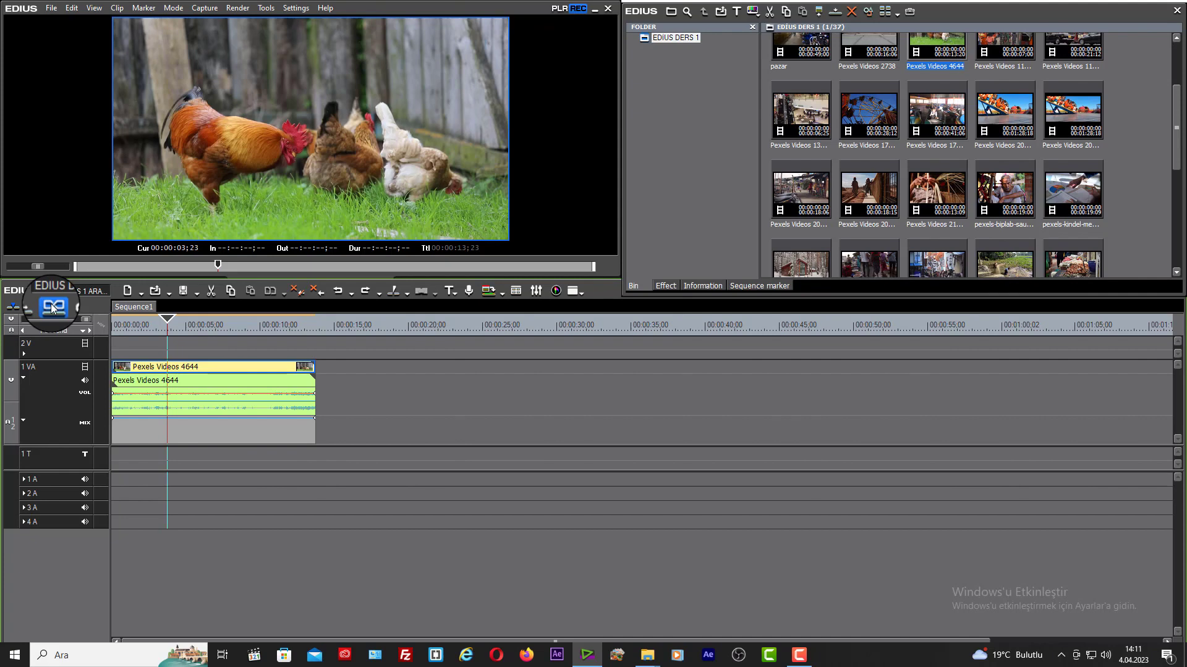
left_click(246, 386)
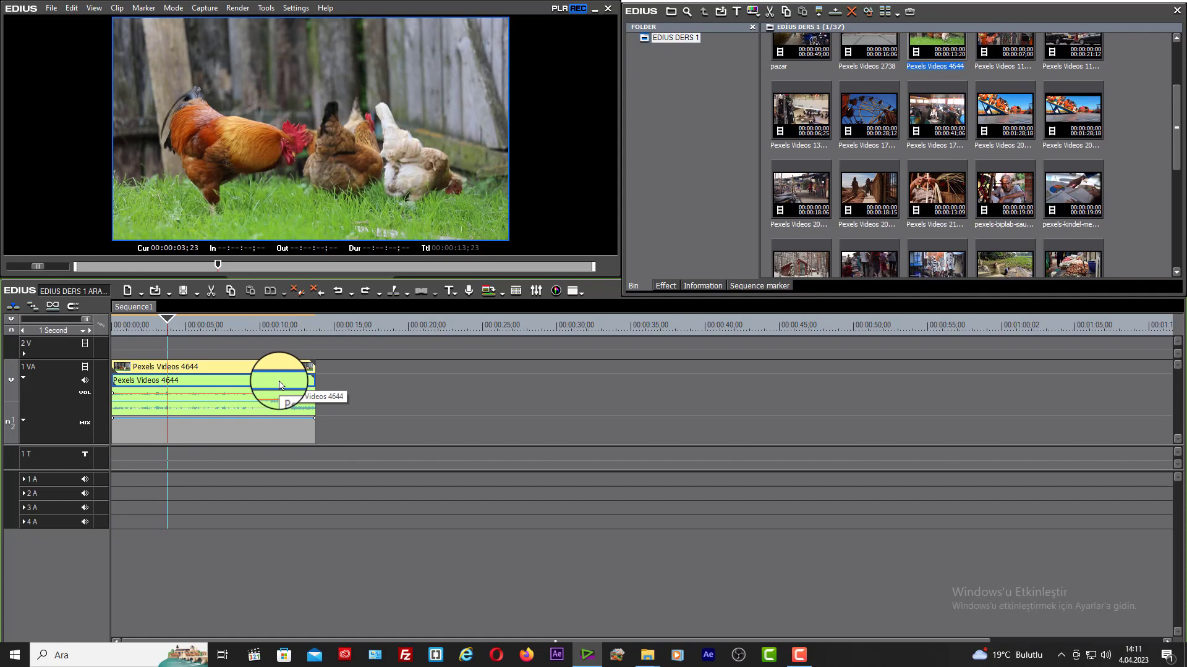
key("Delete")
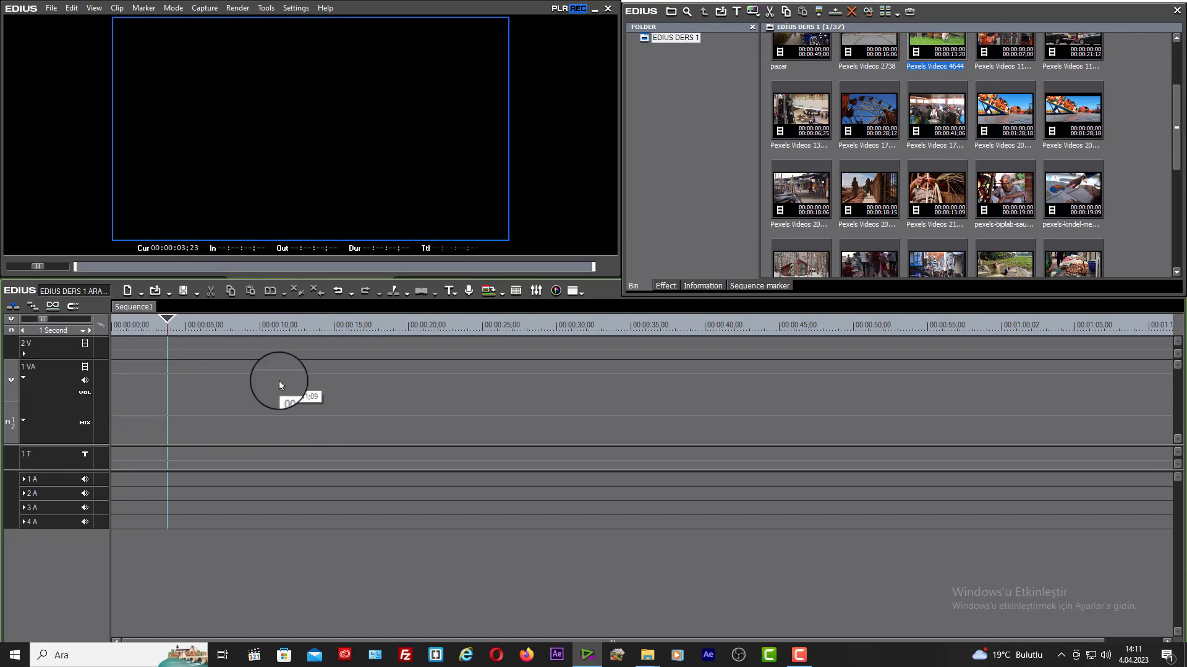
key("ctrl+z")
- Turn off group/link mode and select the audio and video parts of Pexels Videos 4644 separately
left_click(65, 332)
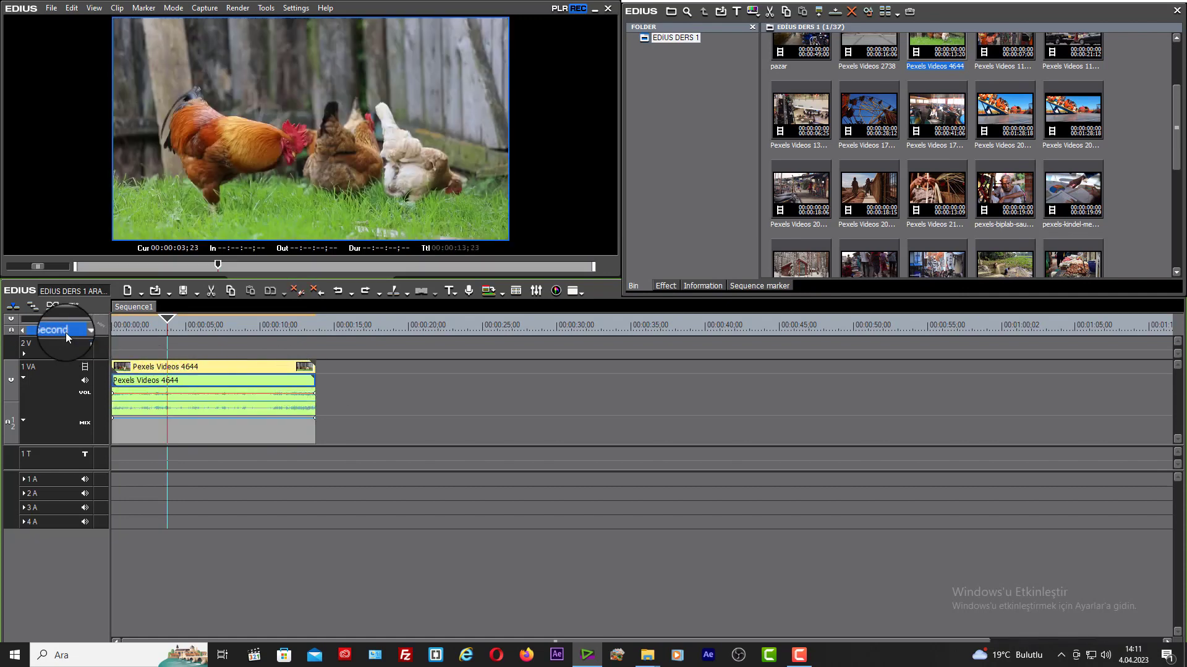
left_click(267, 383)
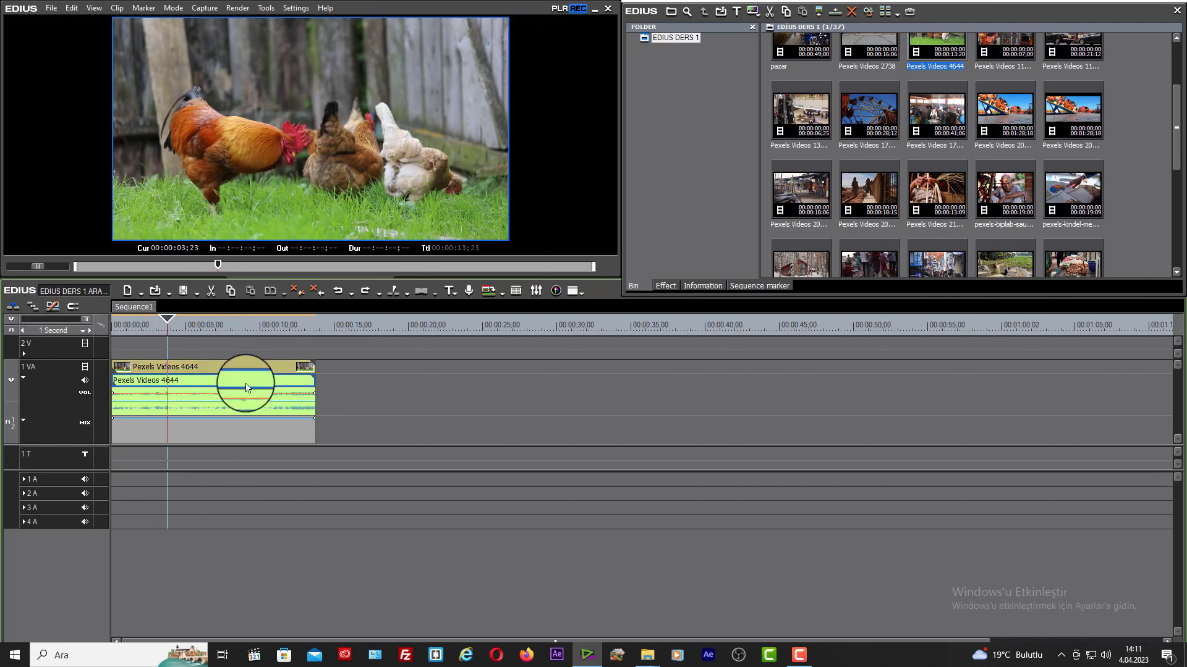
left_click(244, 369)
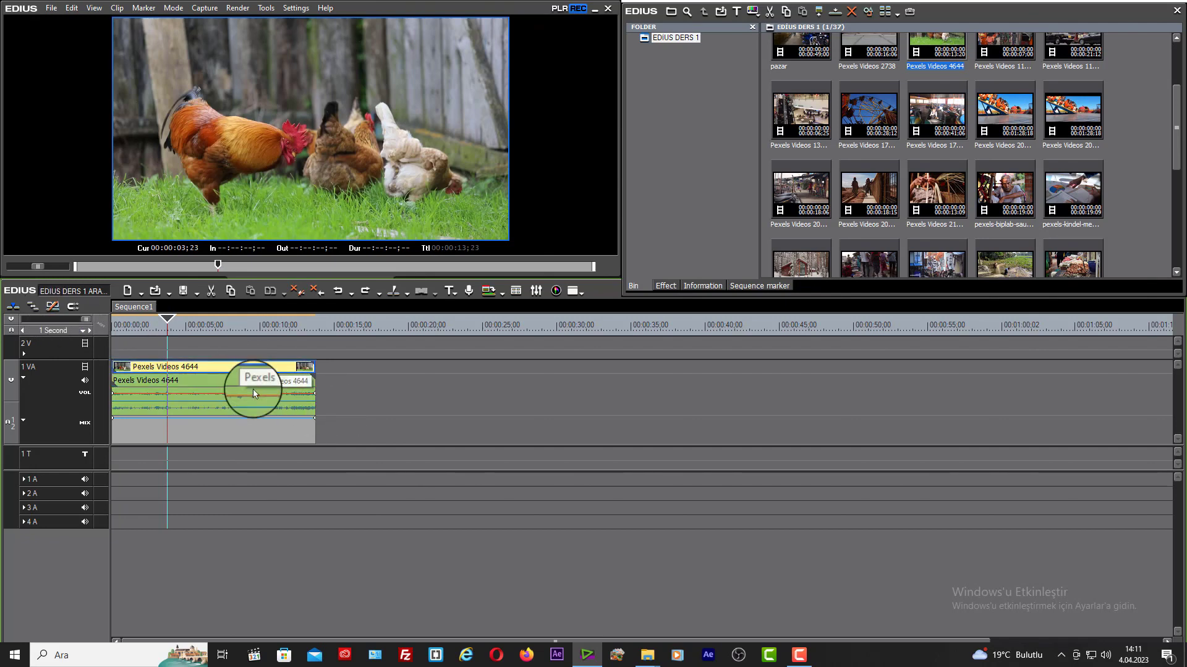
- Delete only the clip's audio part and undo it, then delete only its video part and undo that too
left_click(241, 387)
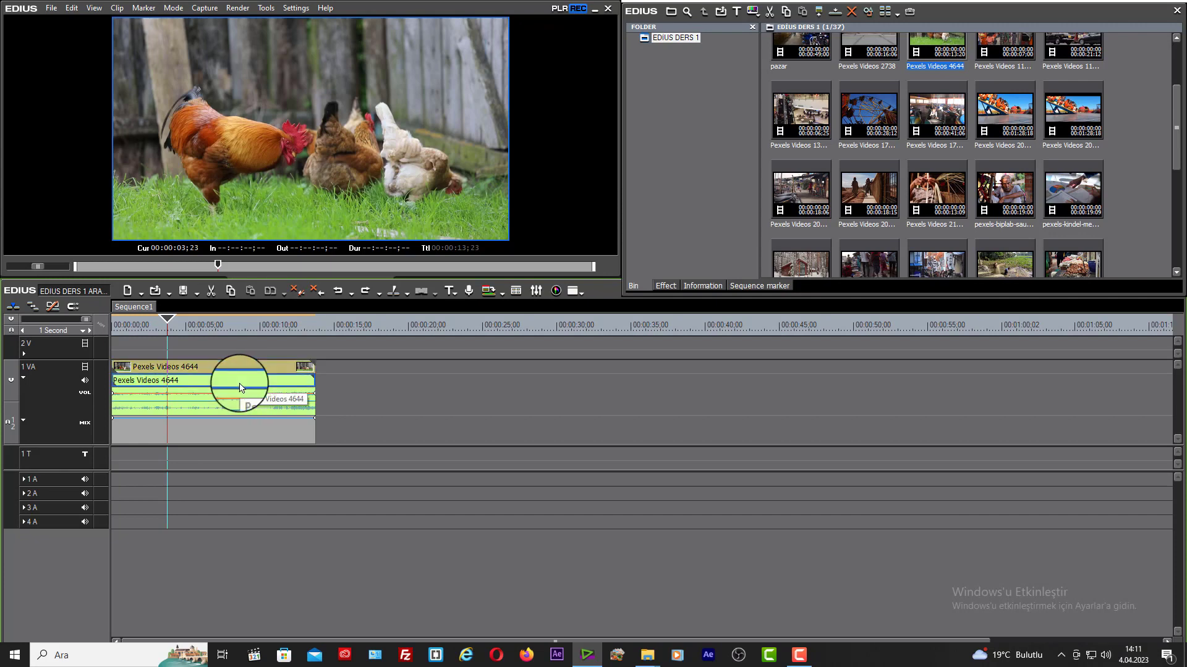
key("Delete")
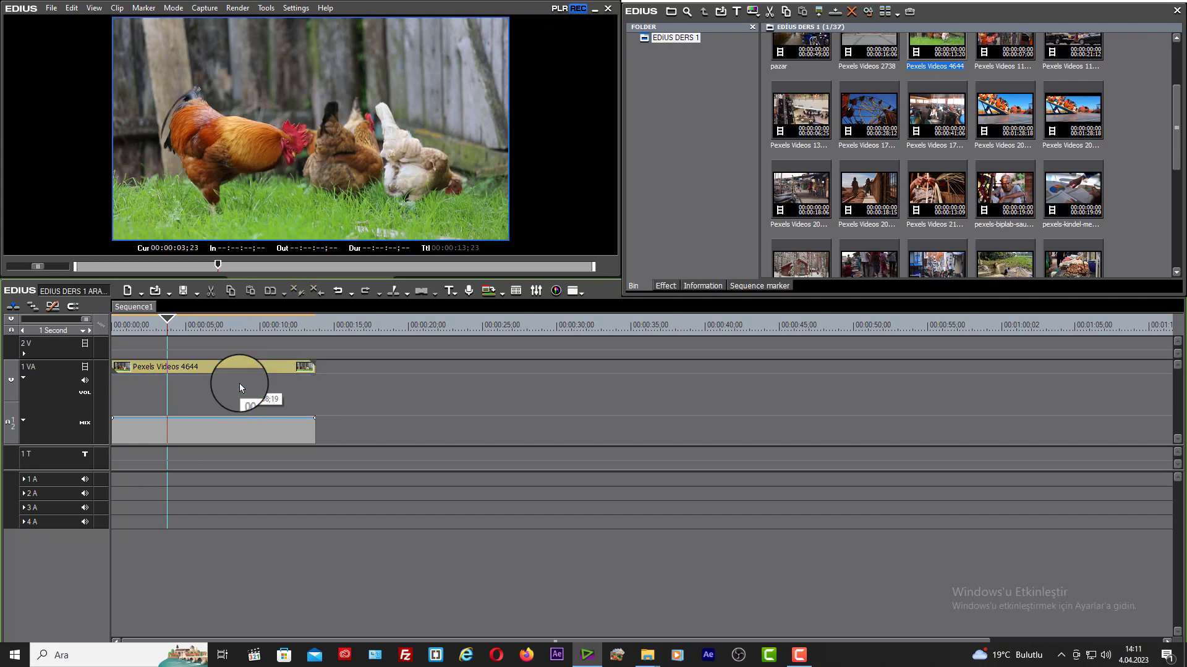
key("ctrl+z")
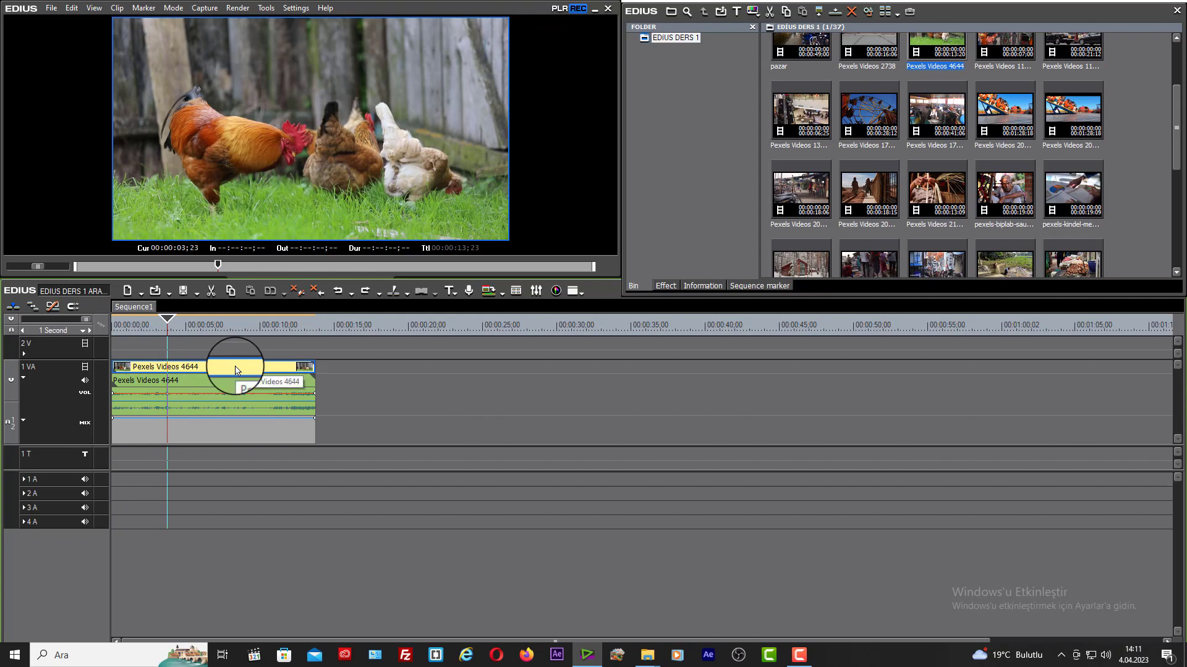
key("Delete")
key("ctrl+z")
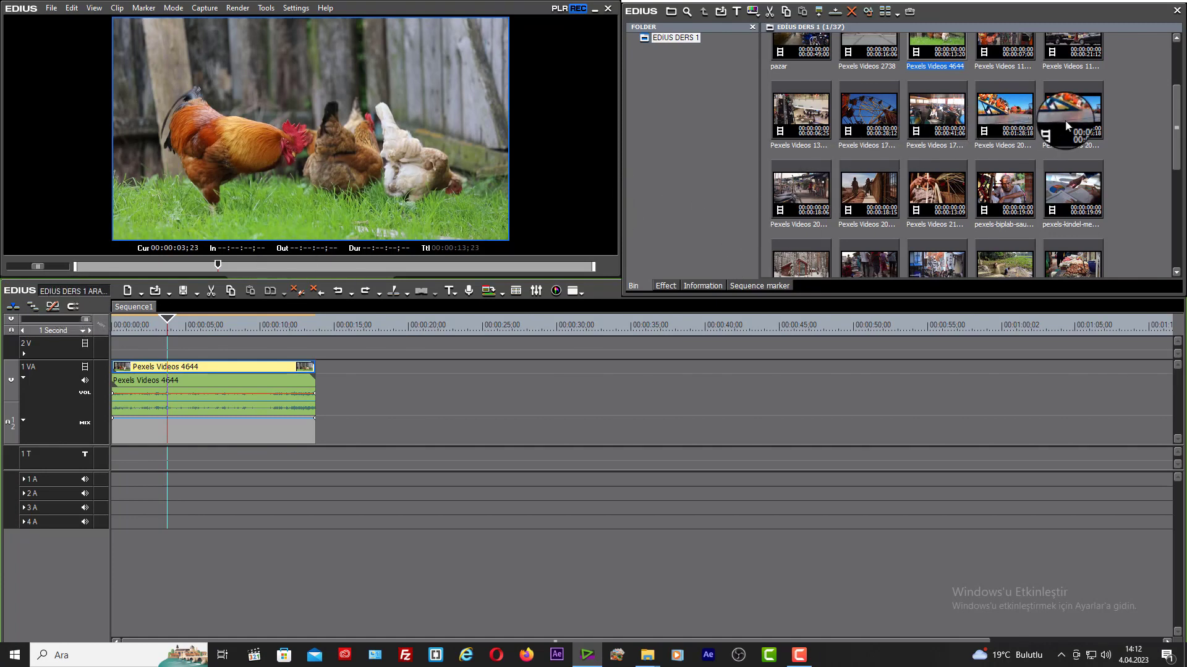
- Add Pexels Videos 2028681 to track 1 VA, snap it to the end of the first clip, and play across the join
left_click_drag(801, 191, 365, 402)
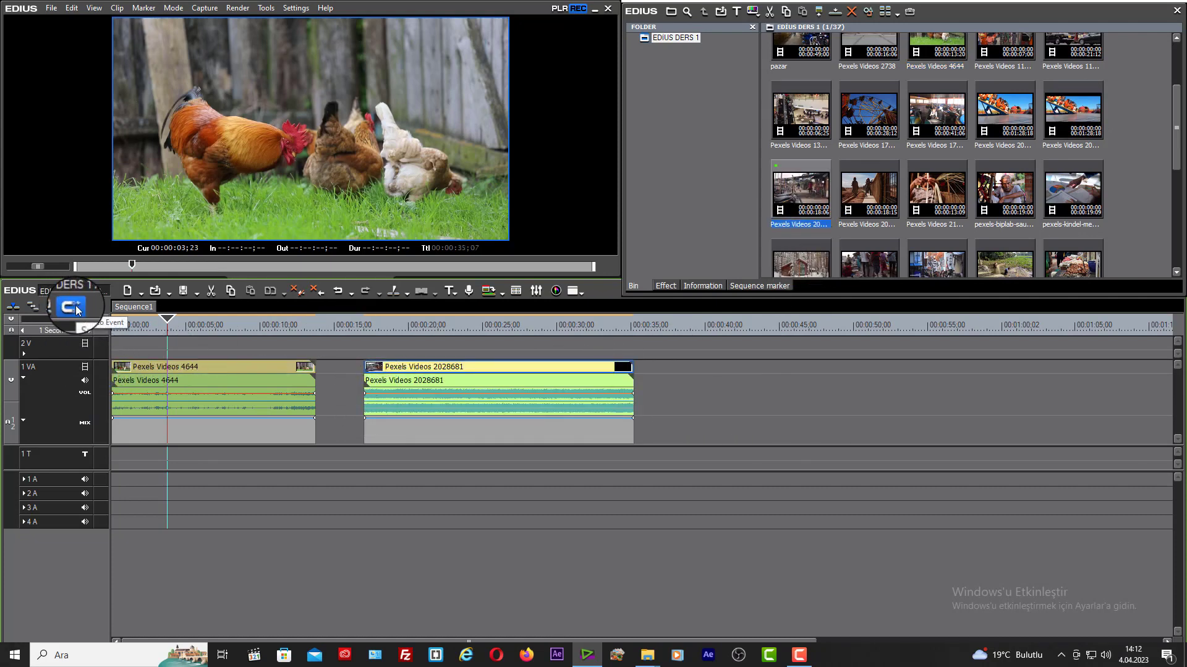
left_click_drag(416, 379, 385, 386)
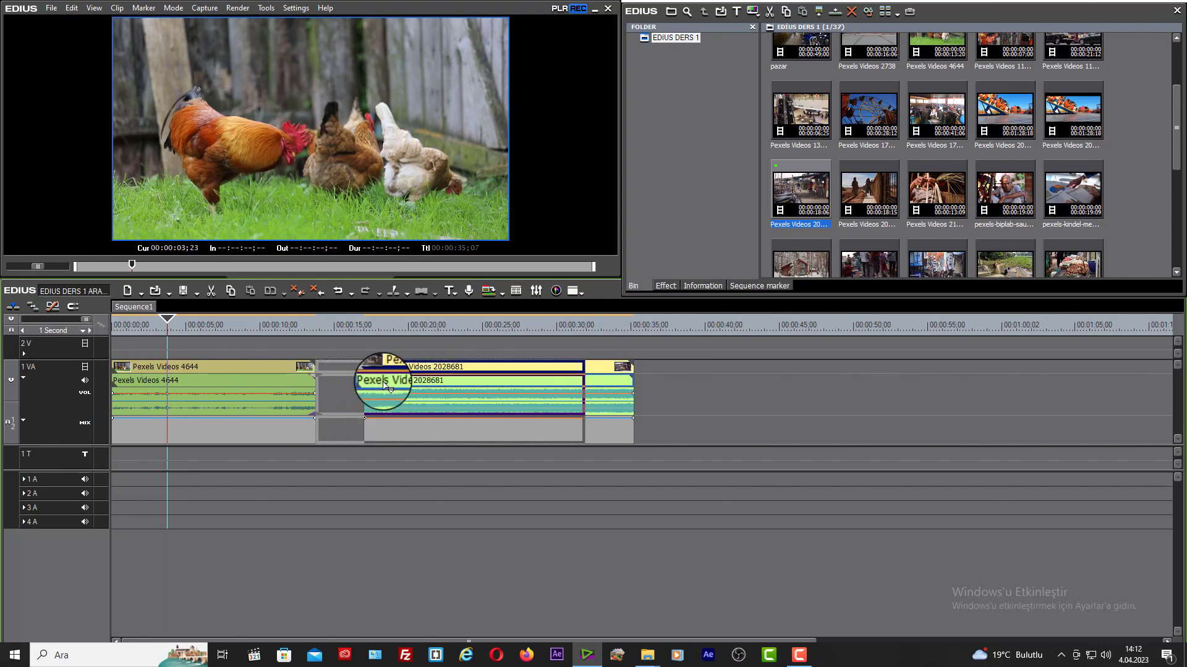
left_click_drag(385, 385, 335, 380)
left_click(300, 331)
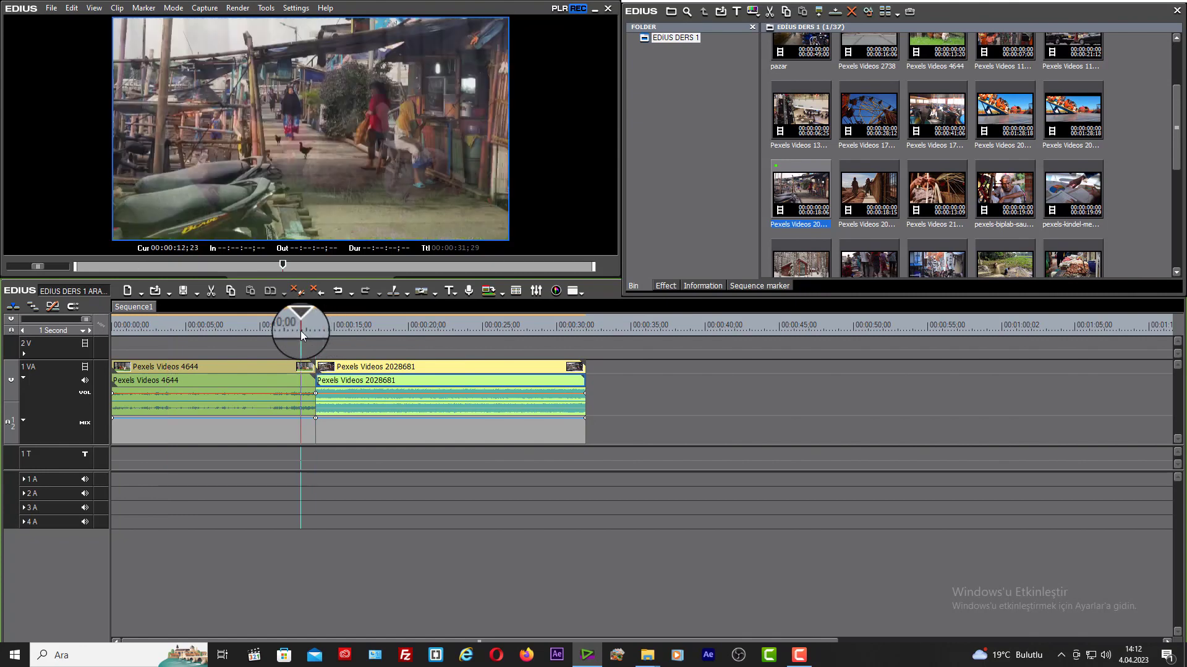
key("space")
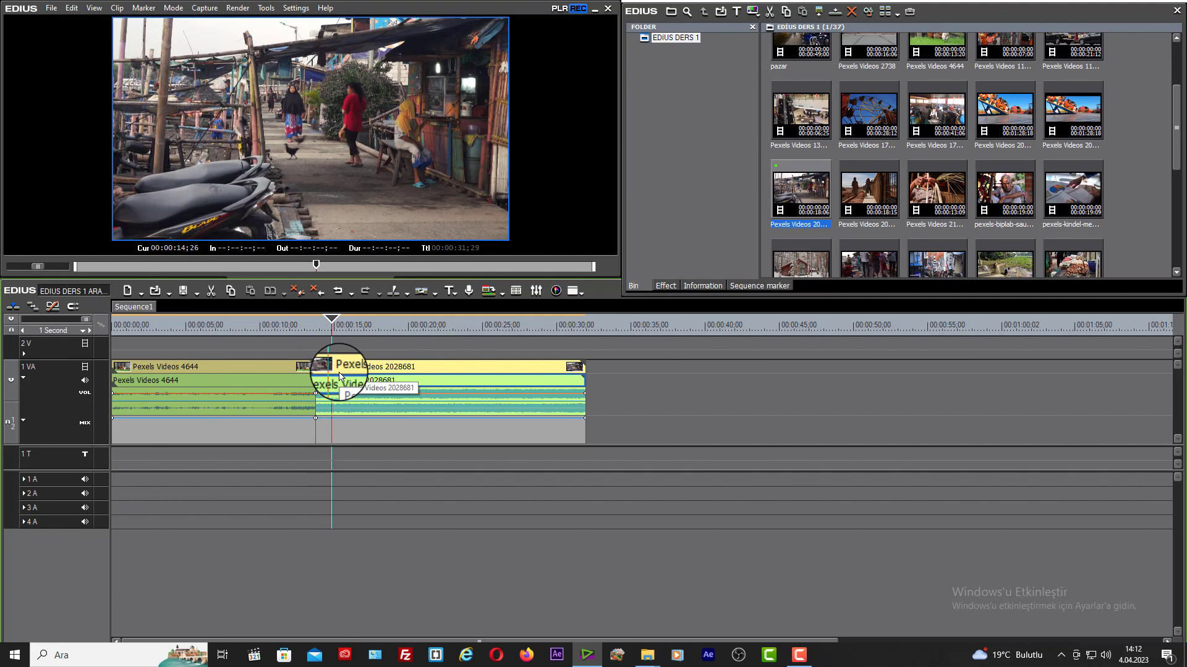
- Restore the gap between the two clips, turn off Snap to Event, and move the second clip slightly over the first clip's end
left_click_drag(365, 377, 431, 398)
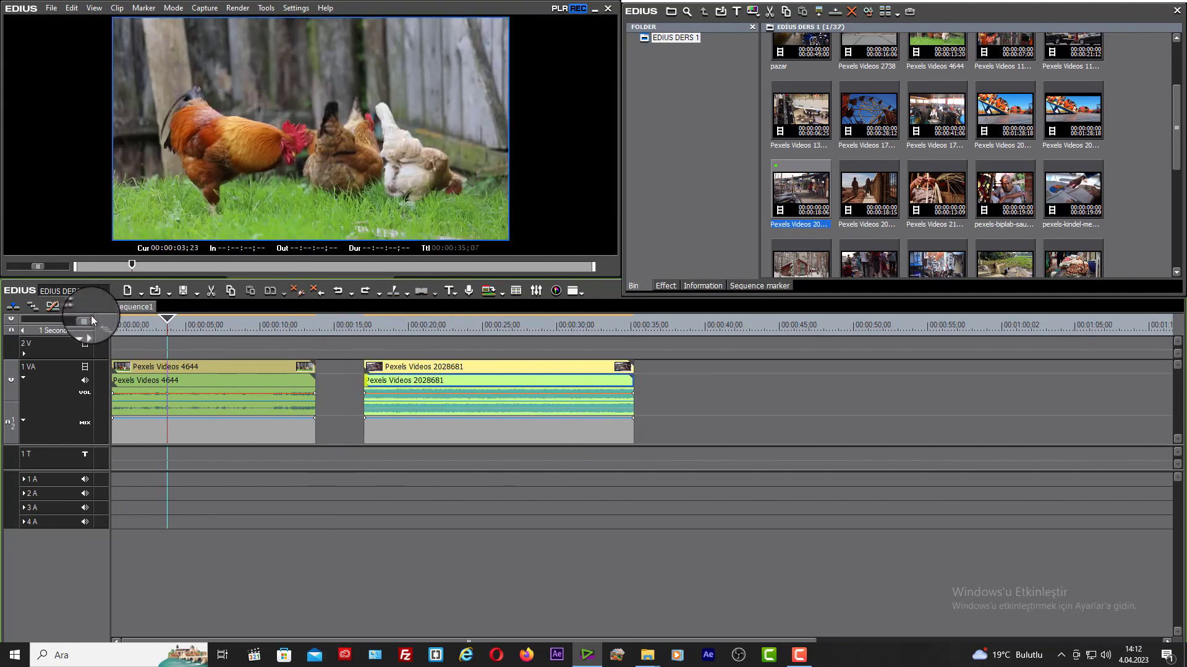
left_click(72, 306)
left_click_drag(397, 372, 344, 379)
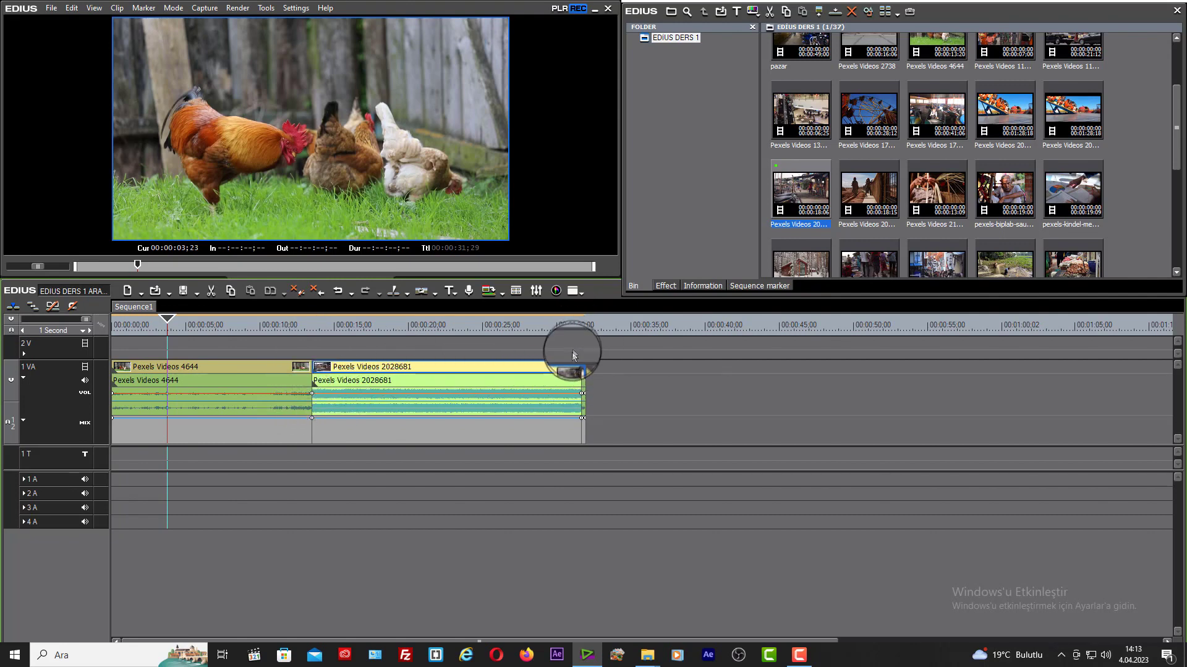
- Play the last second of the sequence to check the small leftover fragment after the second clip
left_click(581, 326)
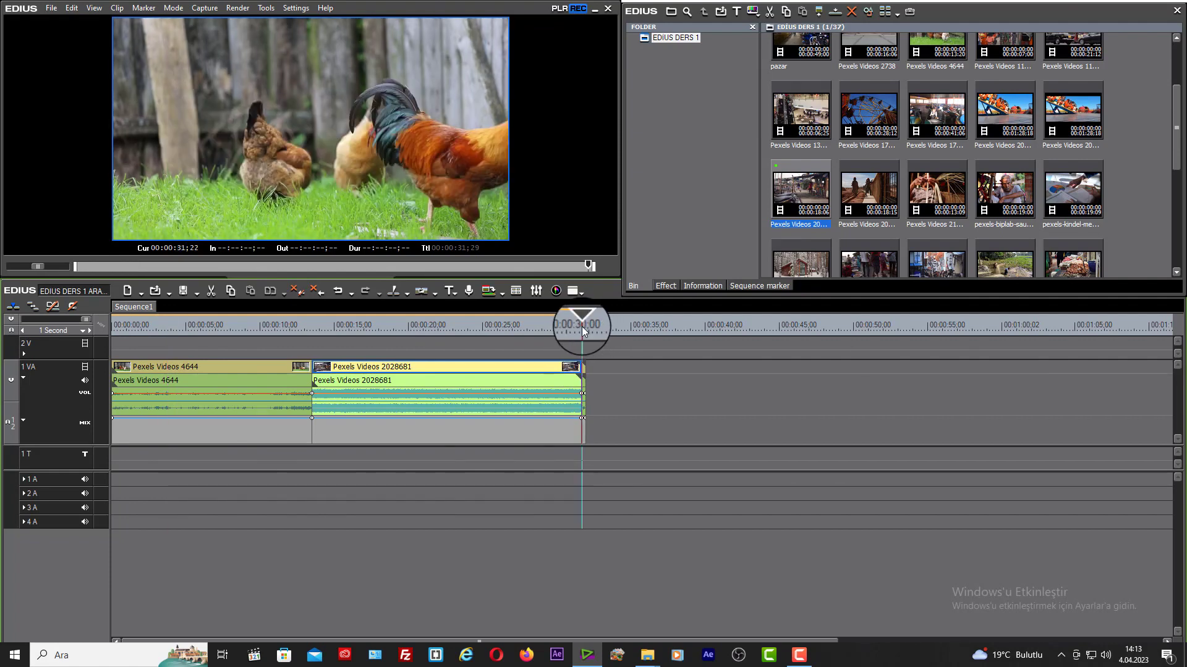
key("space")
left_click(567, 327)
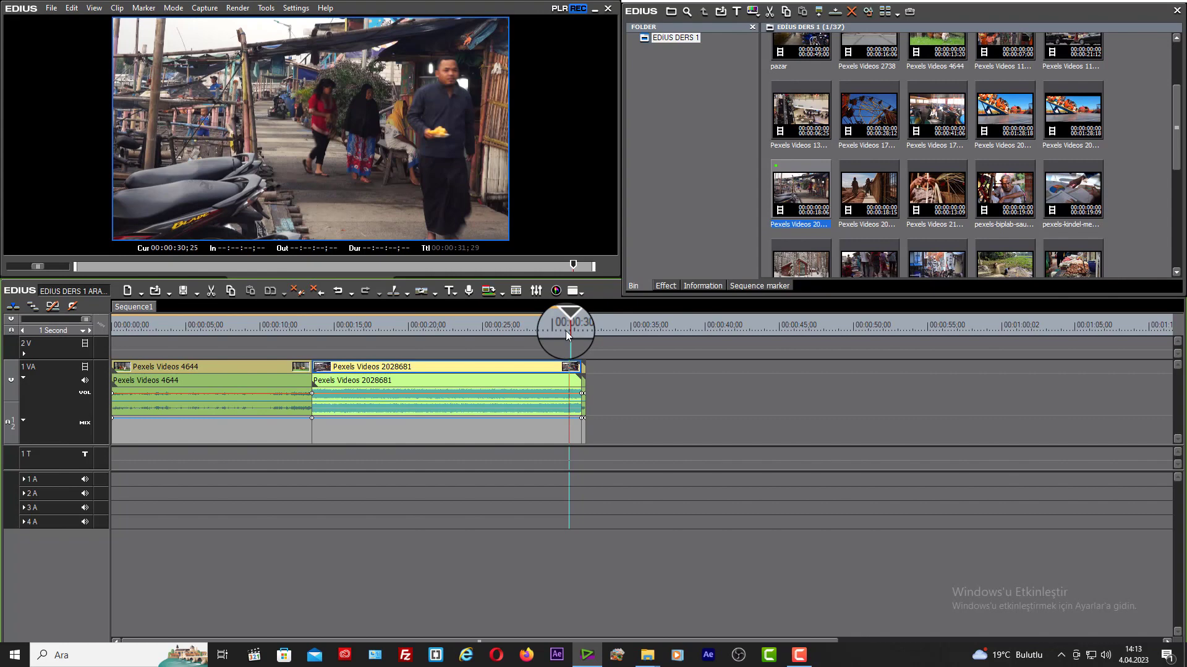
key("space")
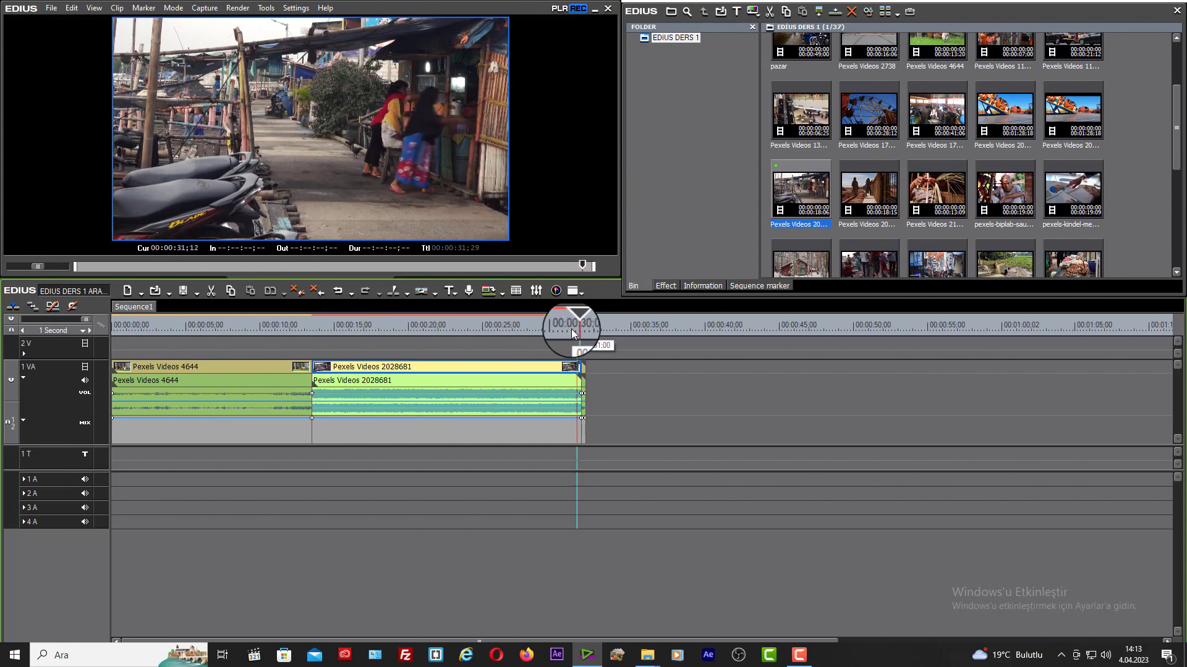
left_click(578, 329)
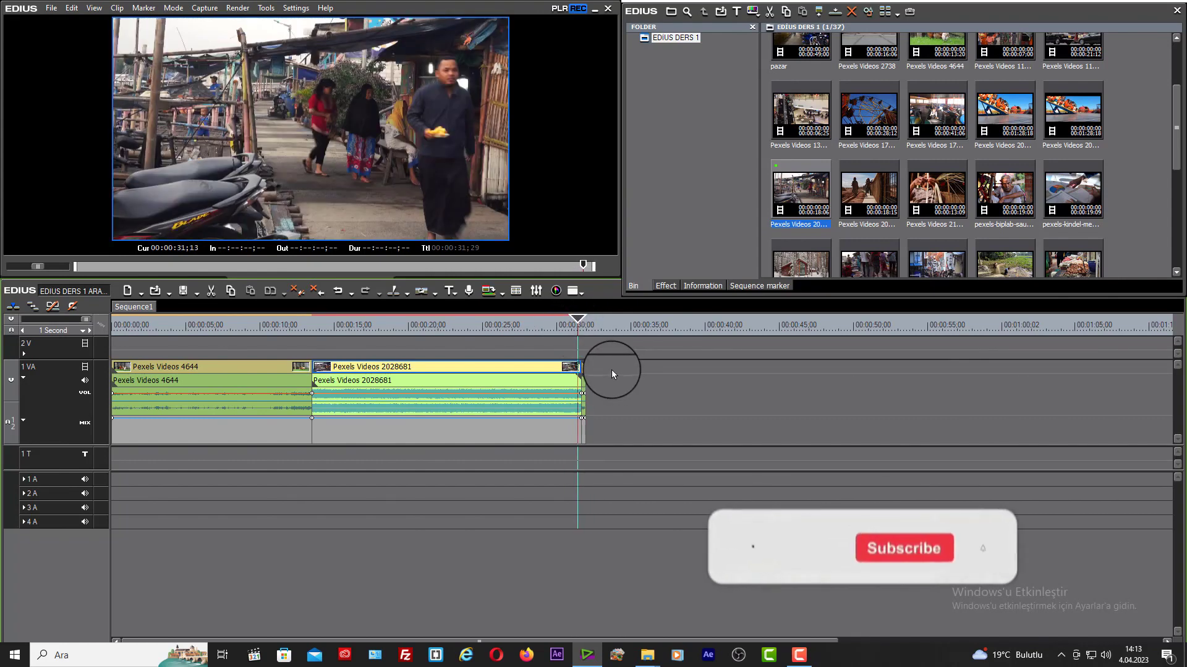
- Turn Snap to Event back on and delete the leftover fragment at the end of track 1 VA
left_click(72, 307)
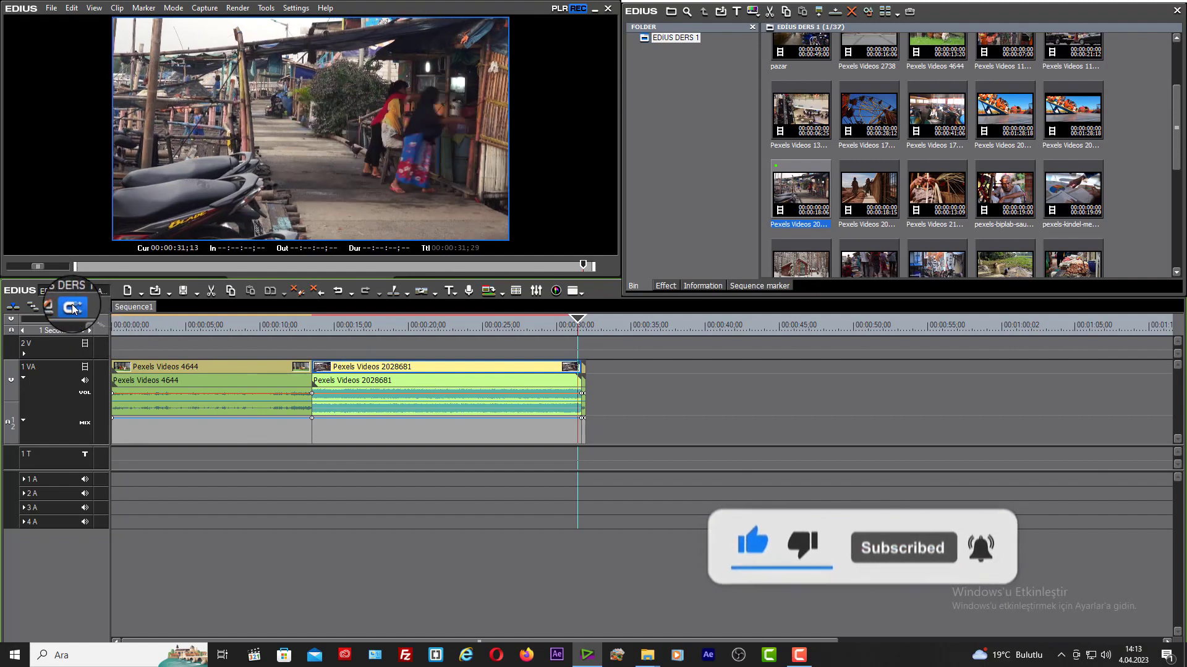
mouse_move(583, 371)
left_mouse_down()
mouse_move(596, 372)
mouse_move(581, 387)
left_mouse_up()
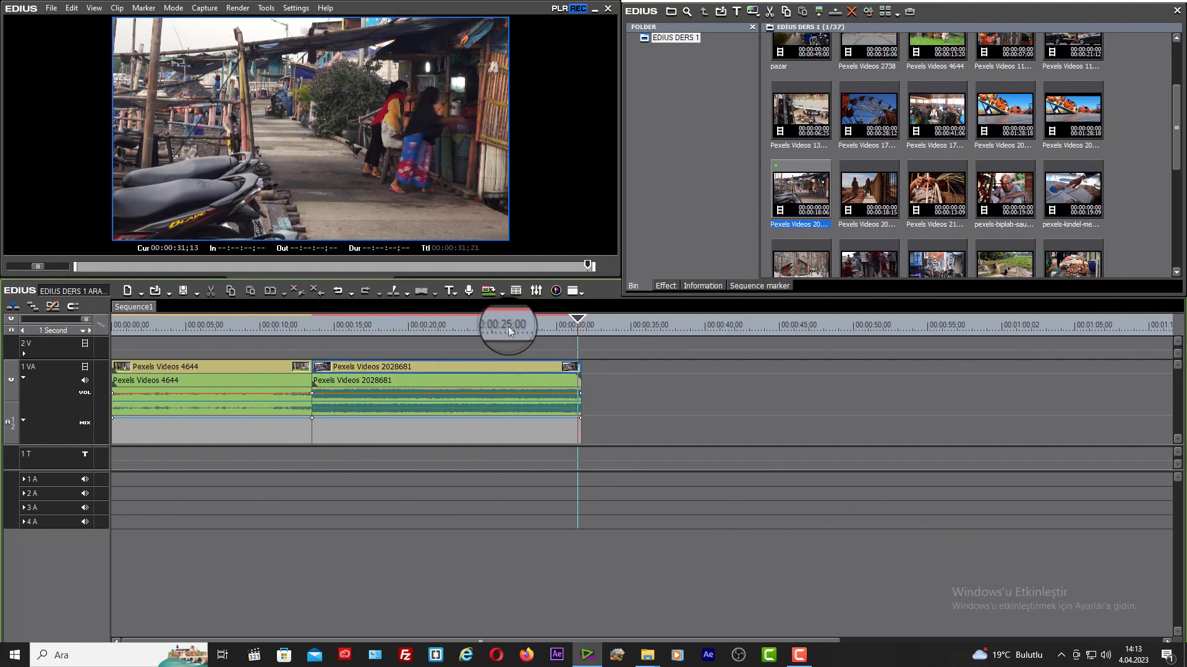